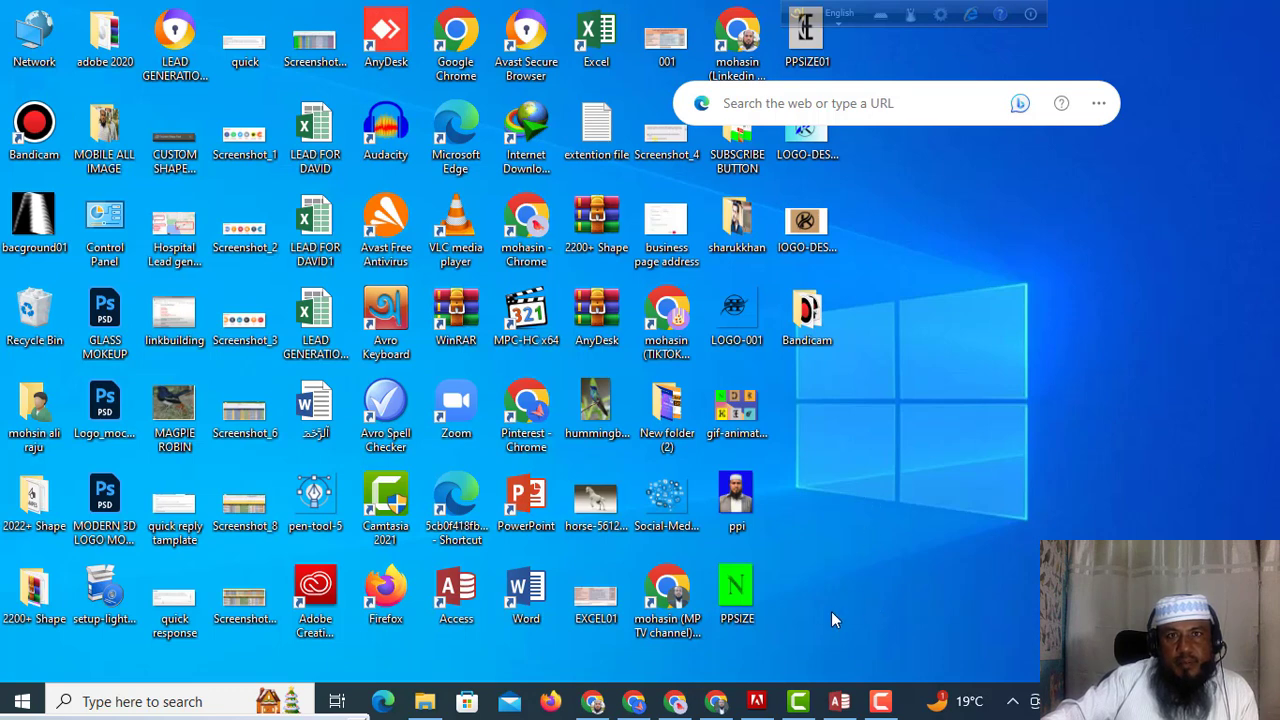
Bring the Microsoft Access database window to the front from the taskbar.
{"action": "left_click", "coordinate": [840, 702]}
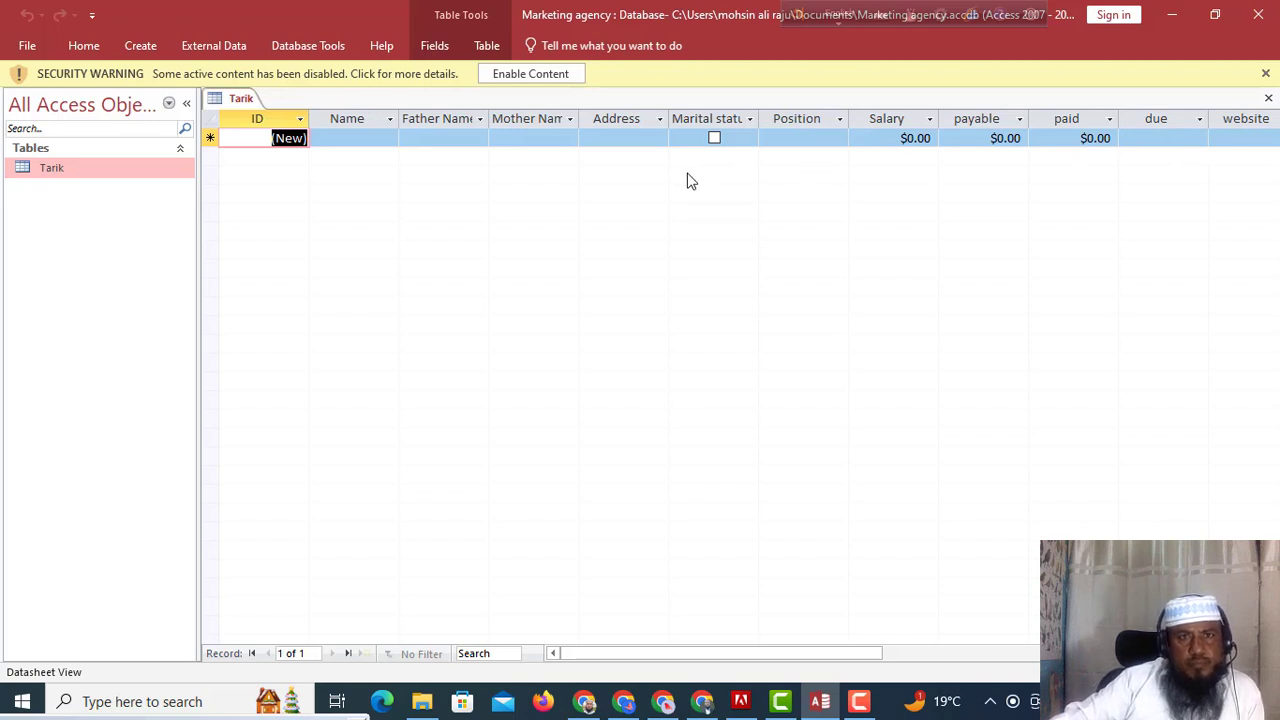
Enter the employee's name, father's name and mother's name in record 11.
{"action": "left_click", "coordinate": [337, 137]}
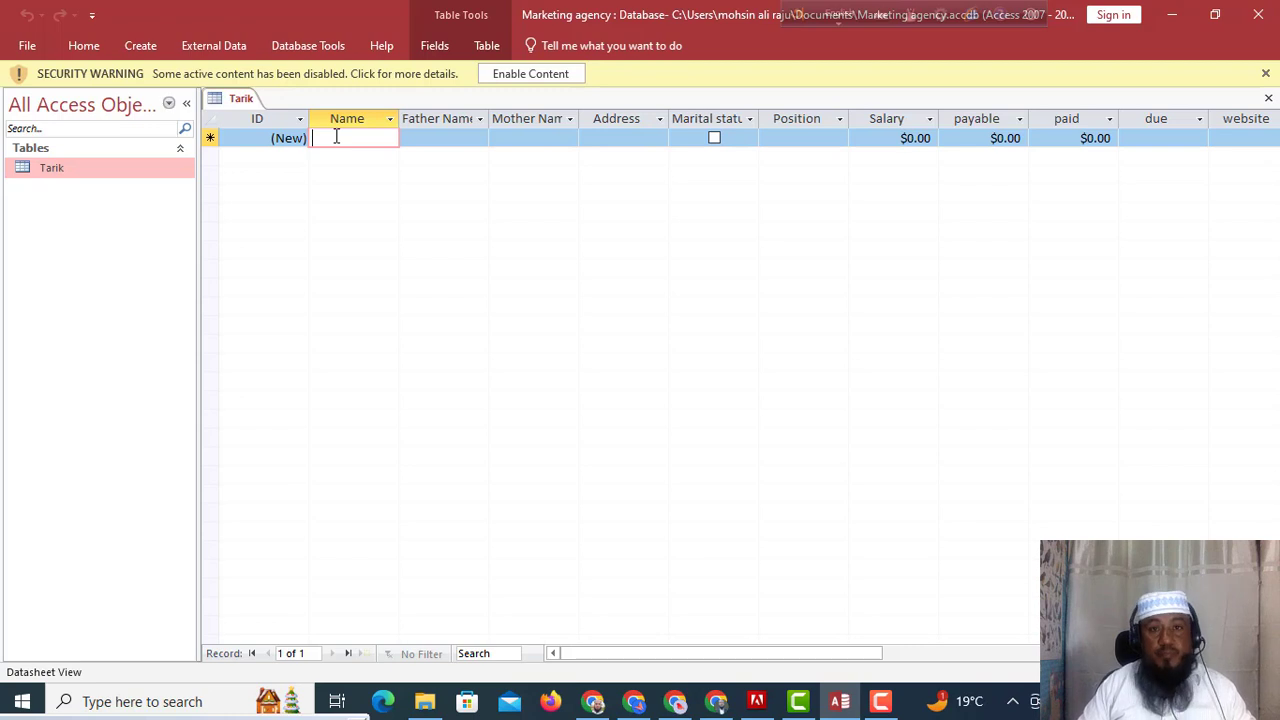
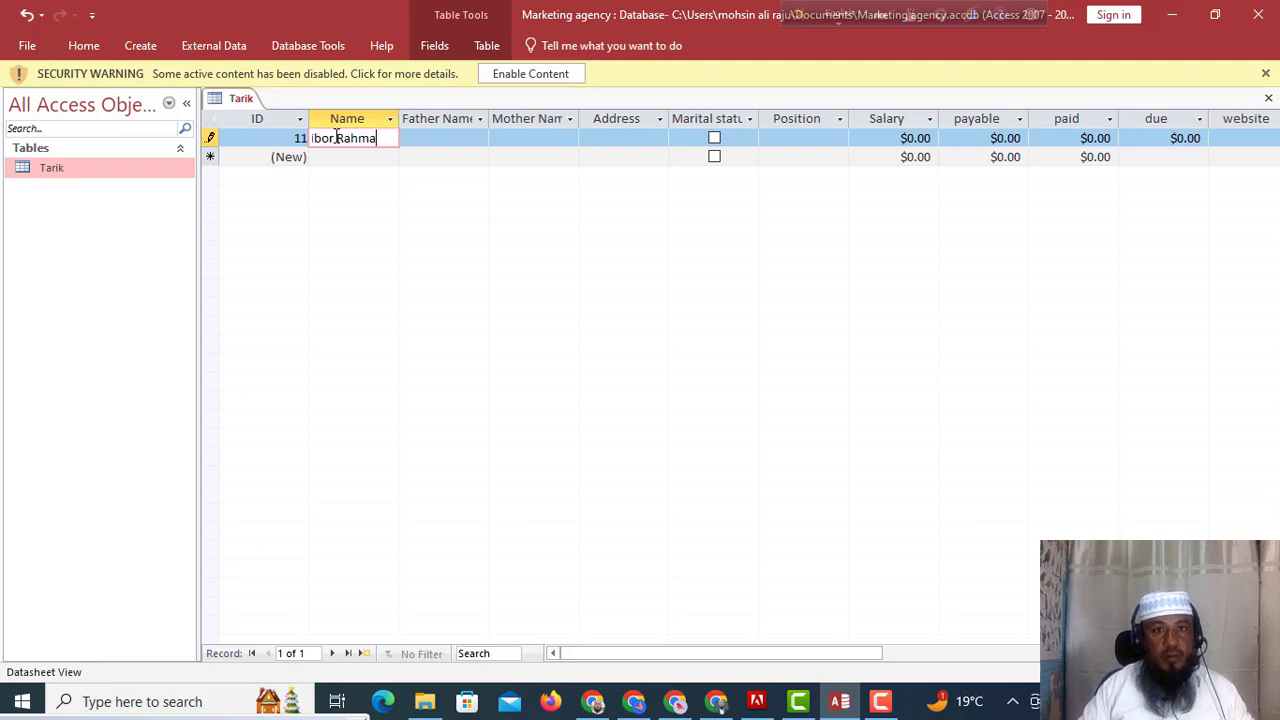
{"action": "left_click", "coordinate": [440, 138]}
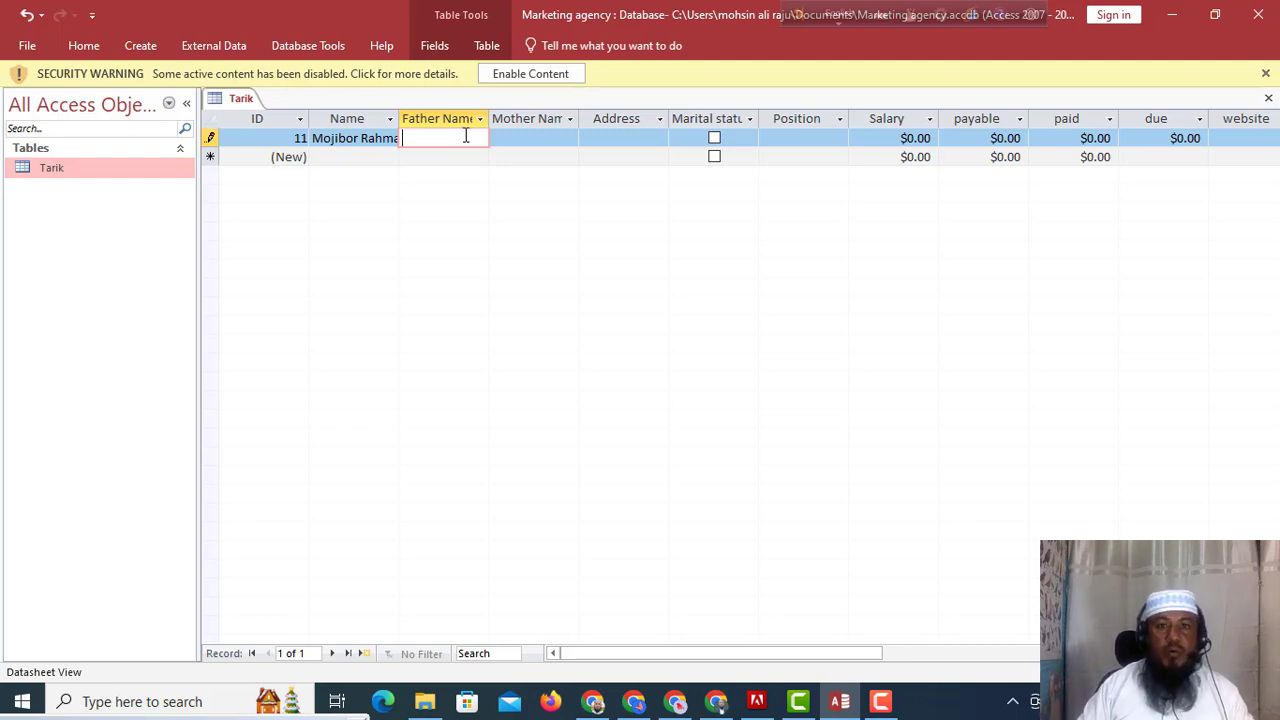
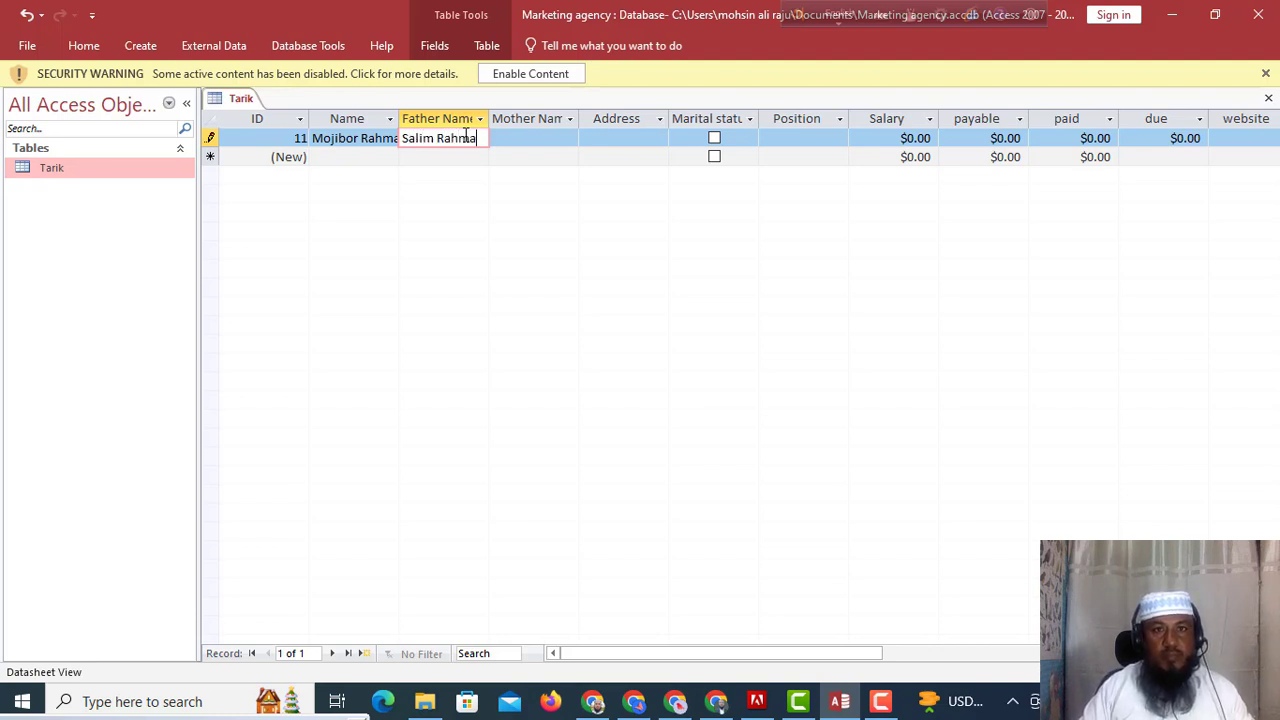
{"action": "key", "text": "Tab"}
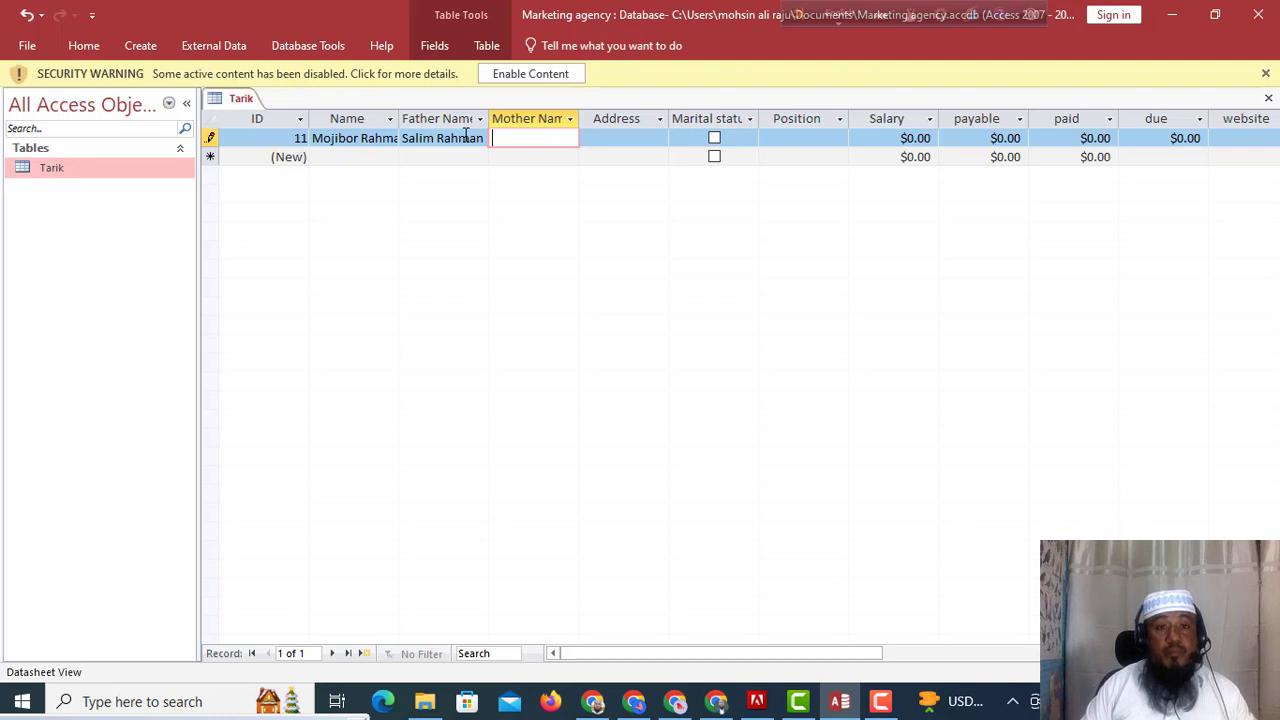
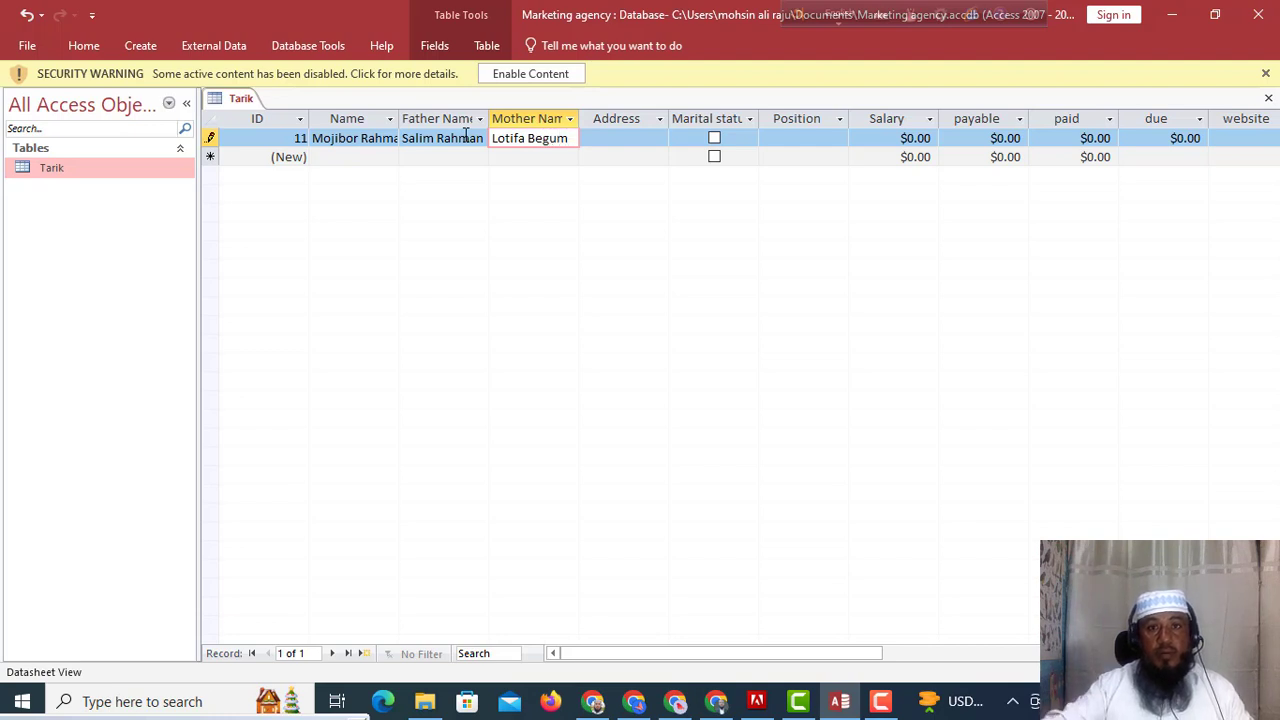
{"action": "left_click", "coordinate": [615, 138]}
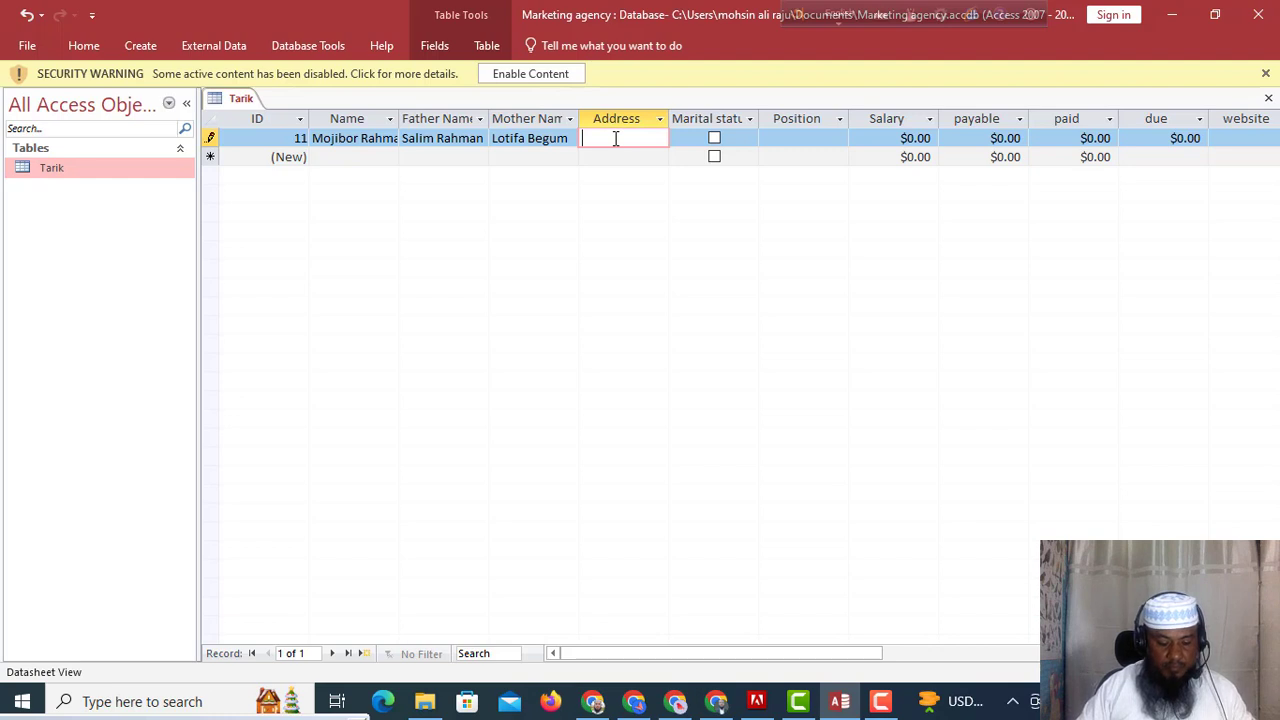
Give record 11 address Dhaka, tick Marital status, and set Position to Woner.
{"action": "type", "text": "Dhaka"}
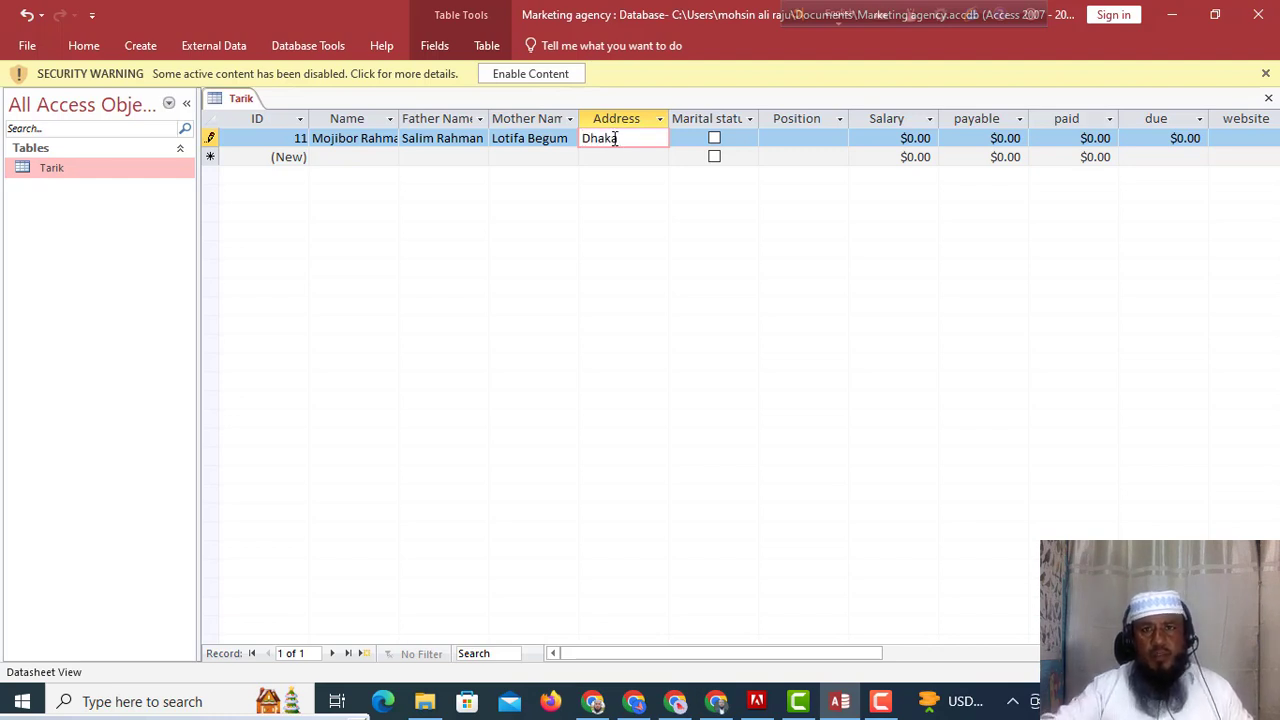
{"action": "left_click", "coordinate": [714, 140]}
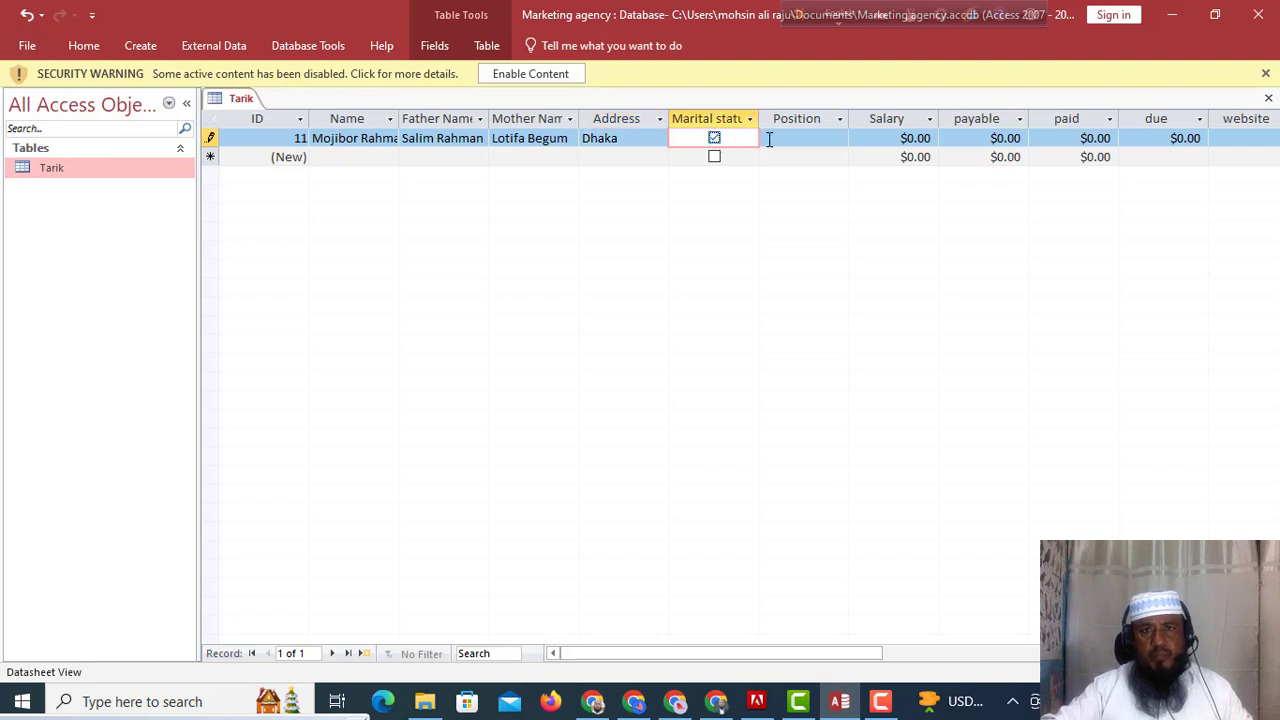
{"action": "left_click", "coordinate": [820, 138]}
{"action": "left_click", "coordinate": [839, 139]}
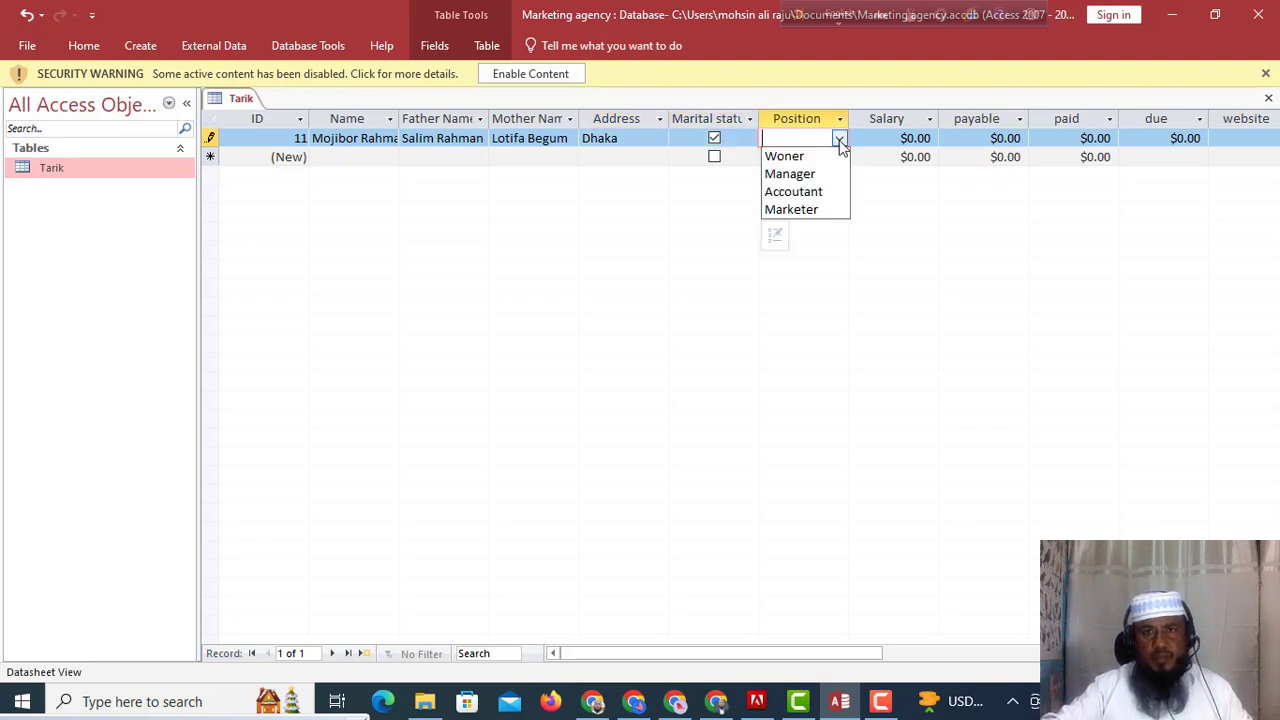
{"action": "left_click", "coordinate": [789, 157]}
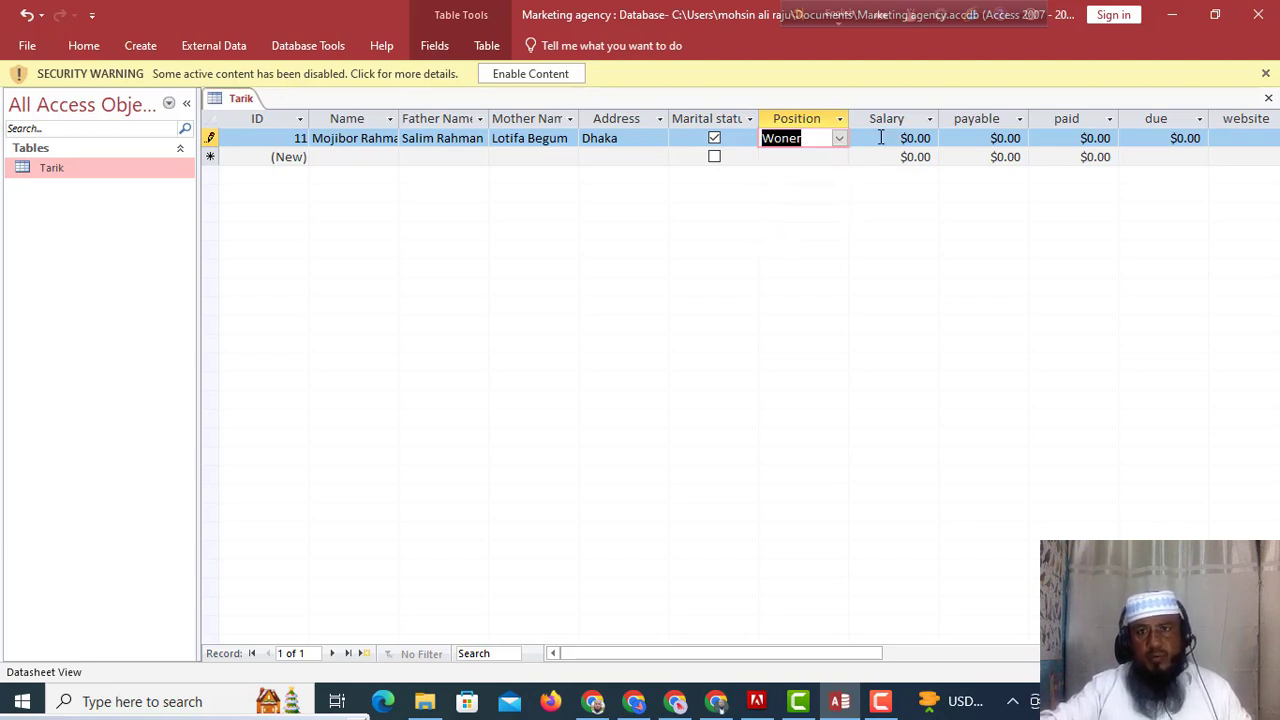
Enter salary 70000, payable 70000 and paid 60000 for record 11.
{"action": "key", "text": "Tab"}
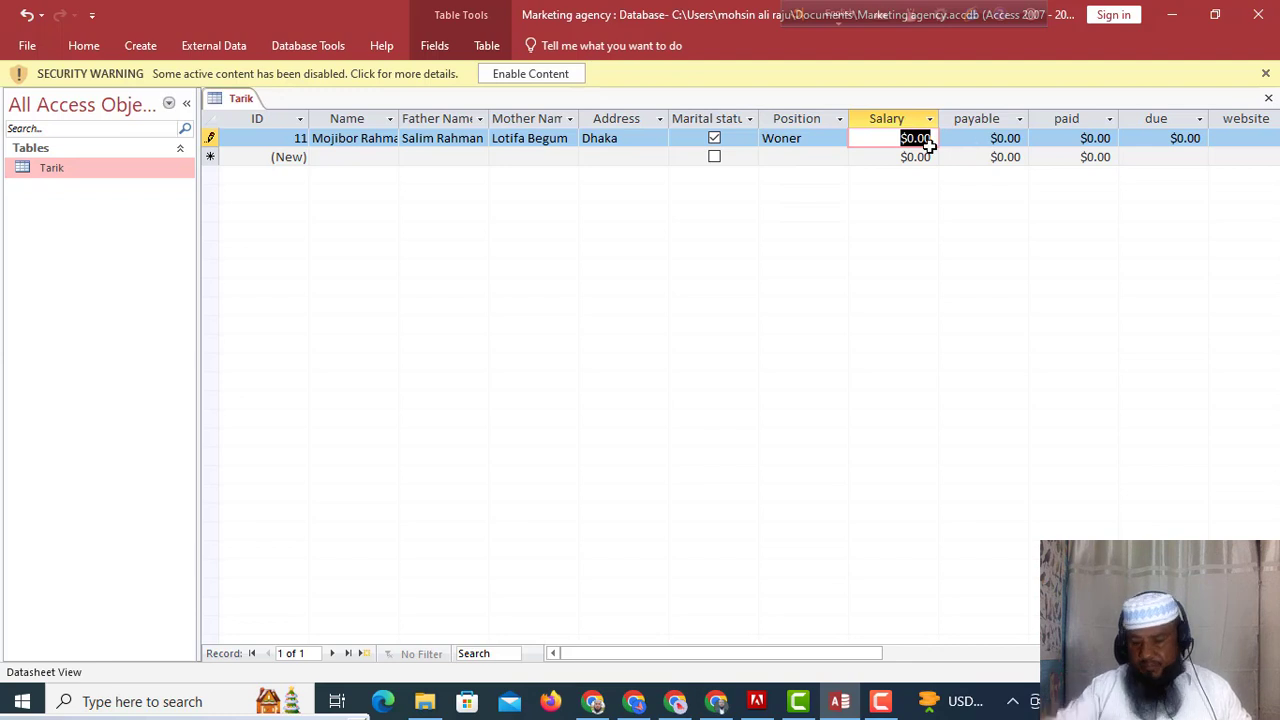
{"action": "type", "text": "70000"}
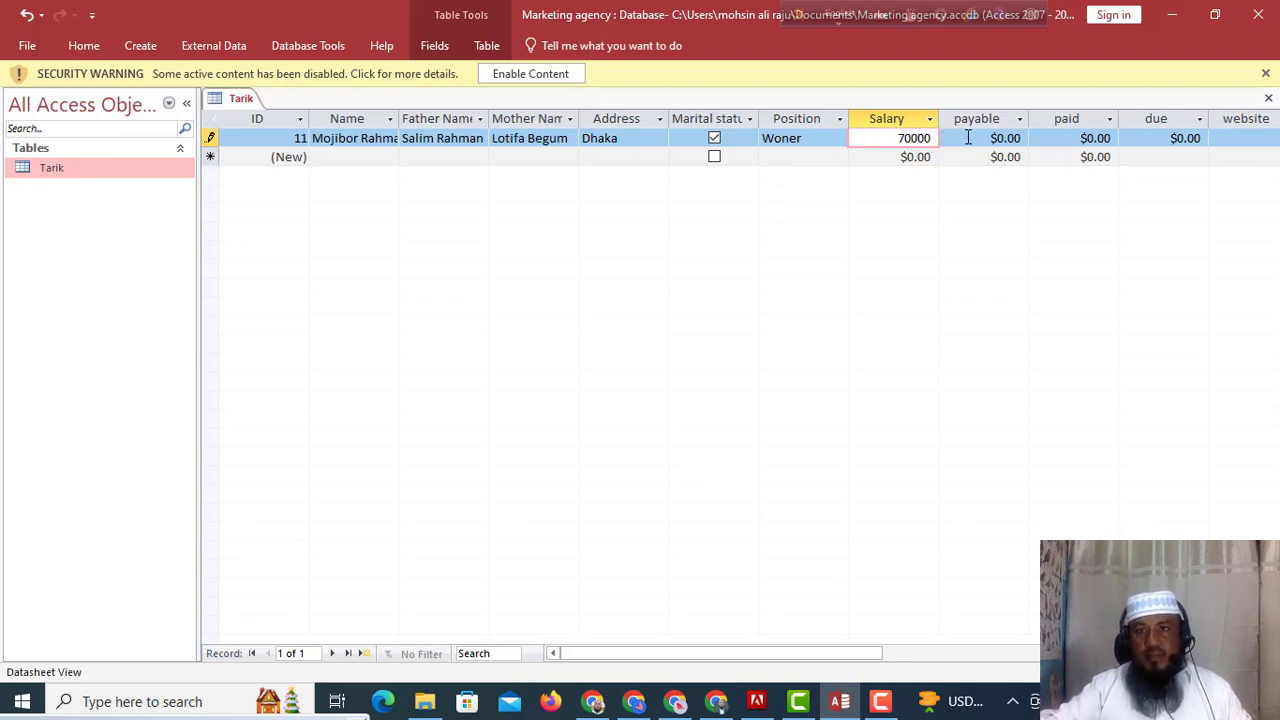
{"action": "left_click_drag", "start_coordinate": [980, 138], "coordinate": [1036, 138]}
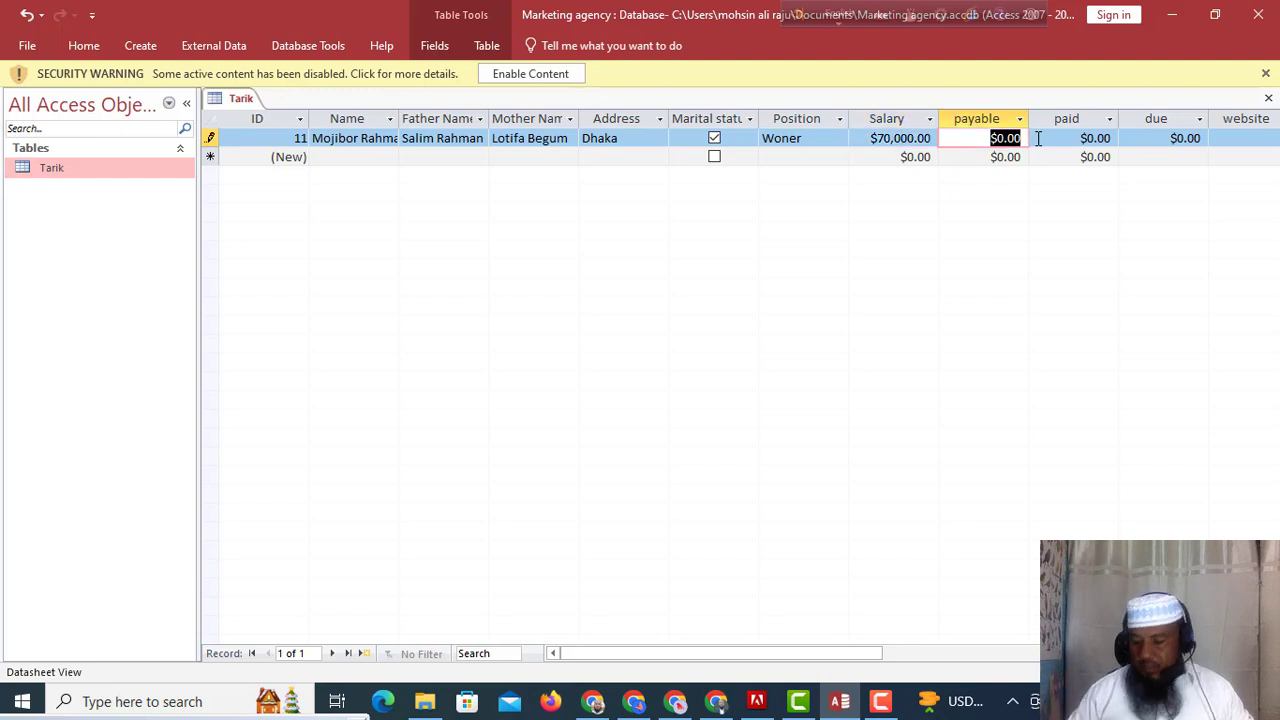
{"action": "type", "text": "70000"}
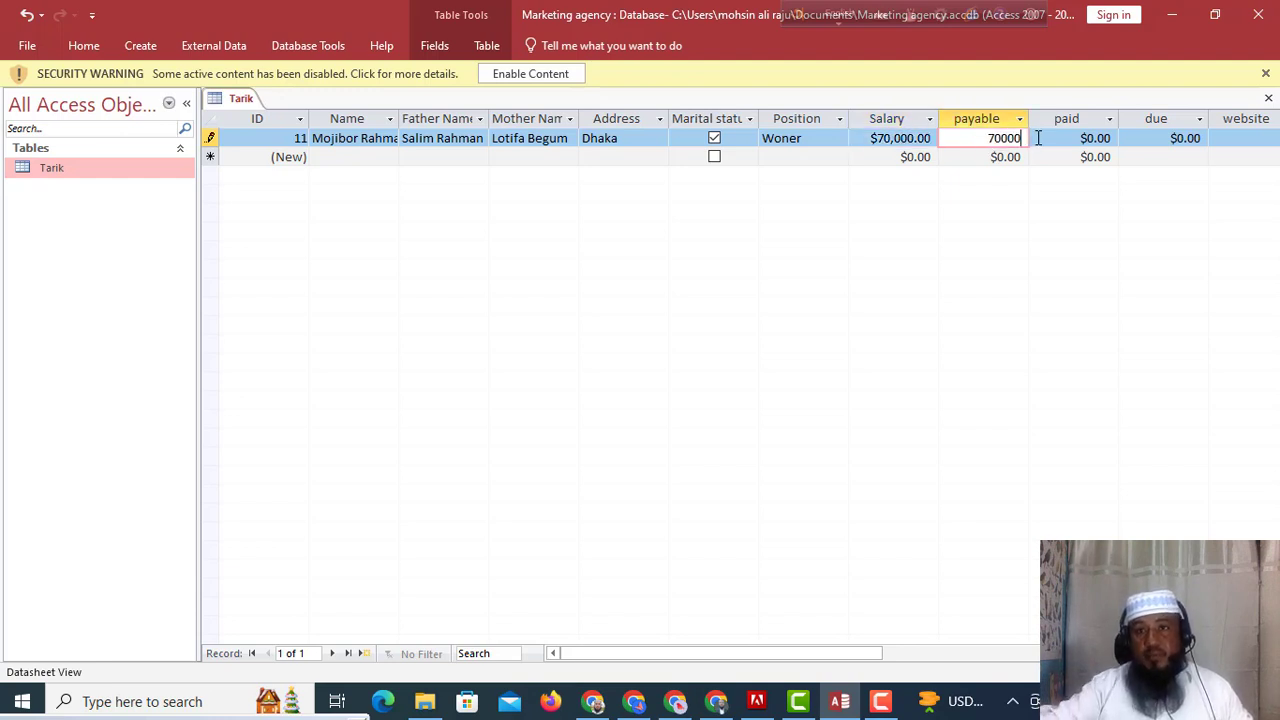
{"action": "left_click_drag", "start_coordinate": [1066, 138], "coordinate": [1131, 138]}
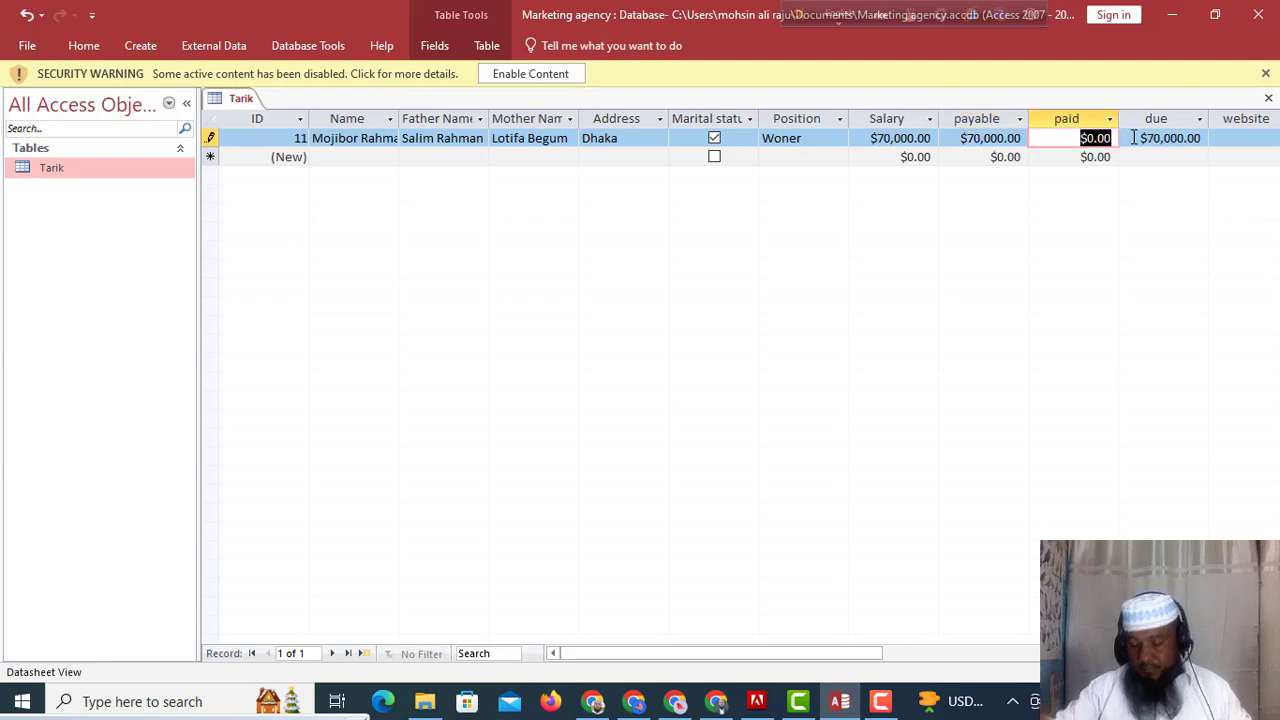
{"action": "type", "text": "60"}
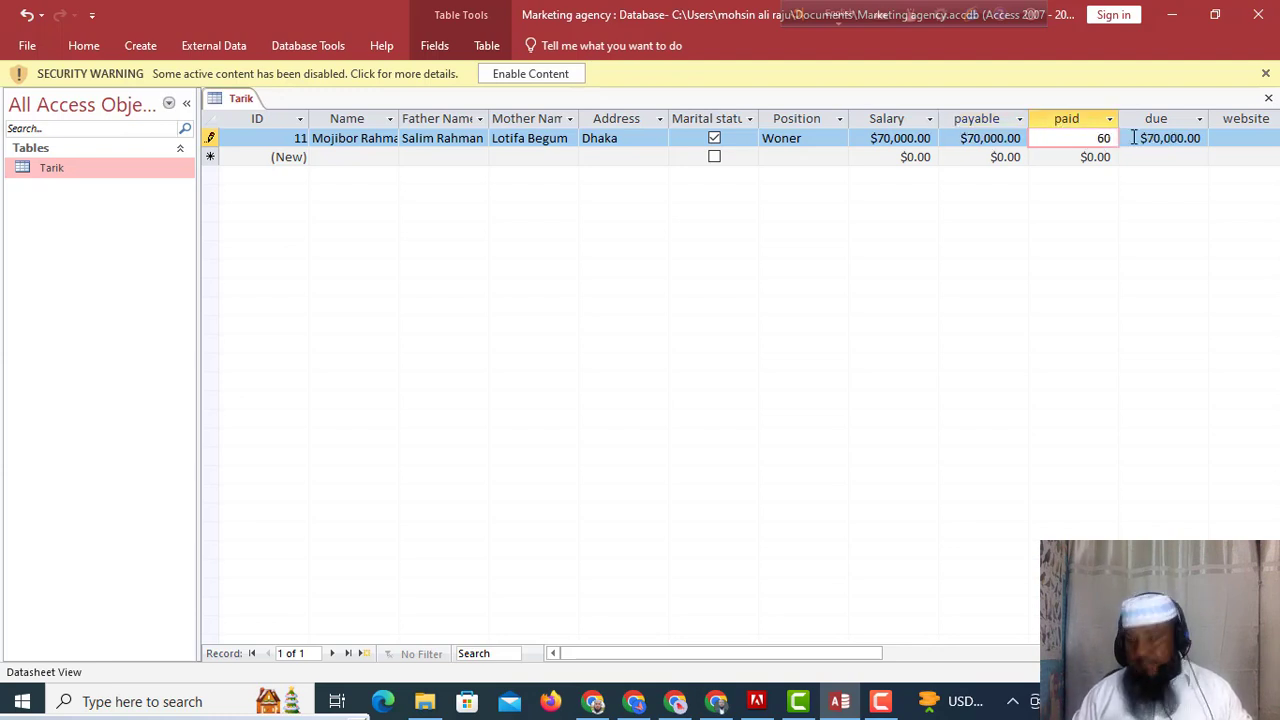
{"action": "type", "text": "000"}
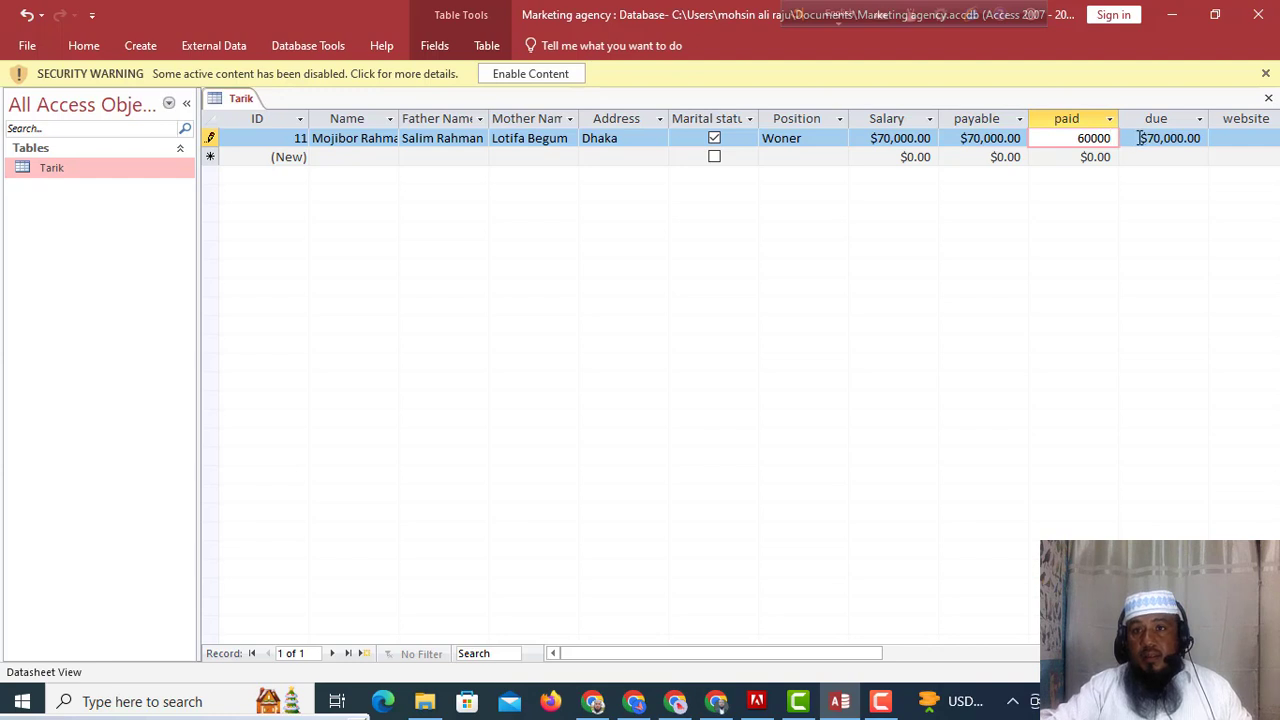
{"action": "left_click", "coordinate": [1139, 138]}
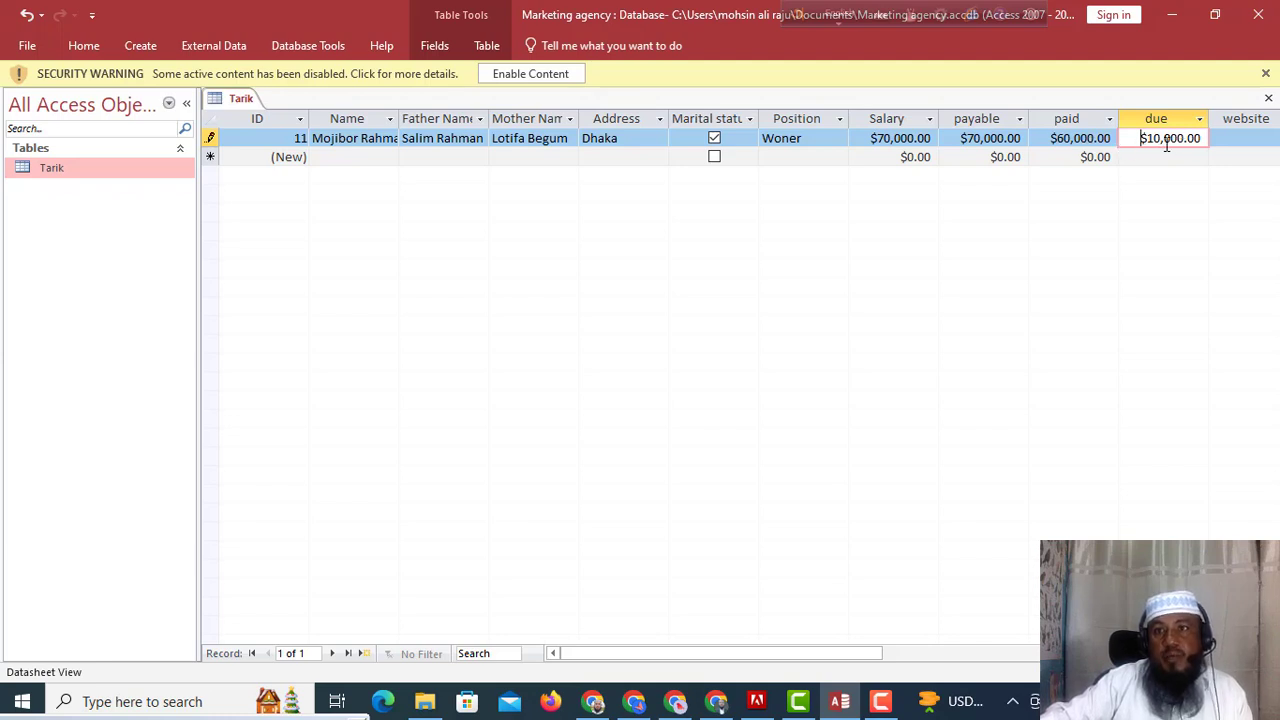
{"action": "left_click", "coordinate": [1234, 138]}
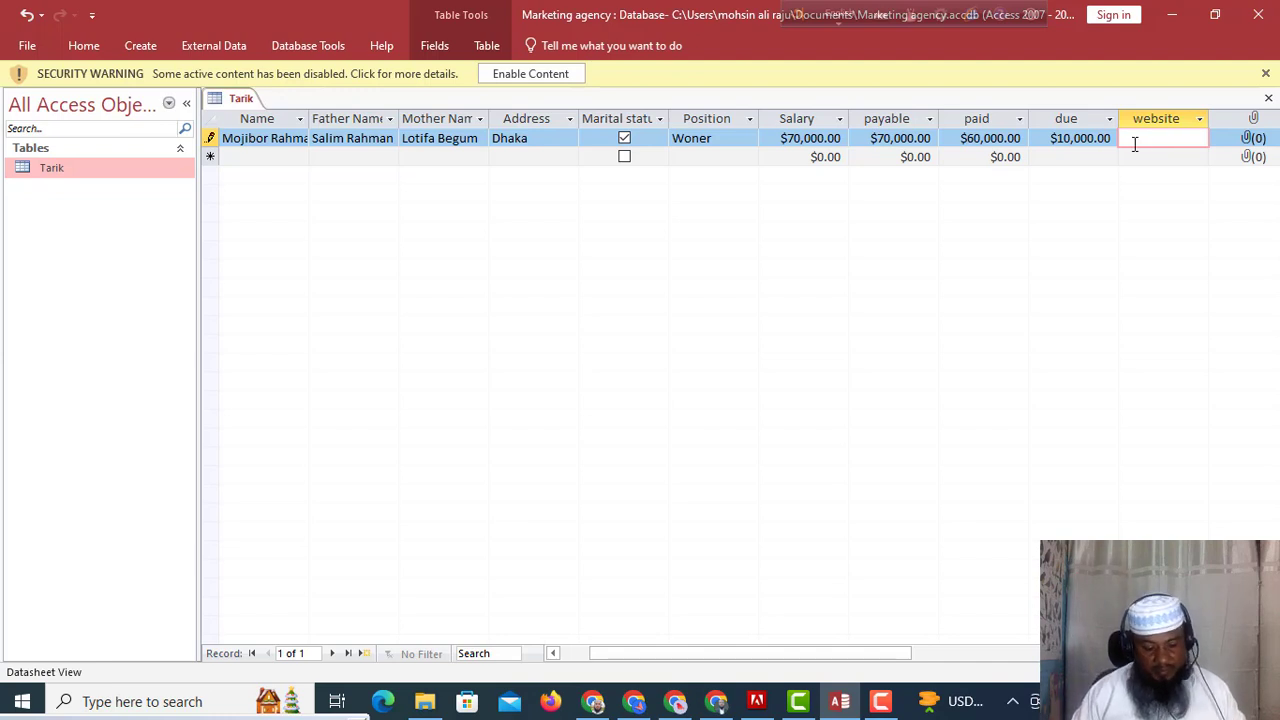
{"action": "type", "text": "ww"}
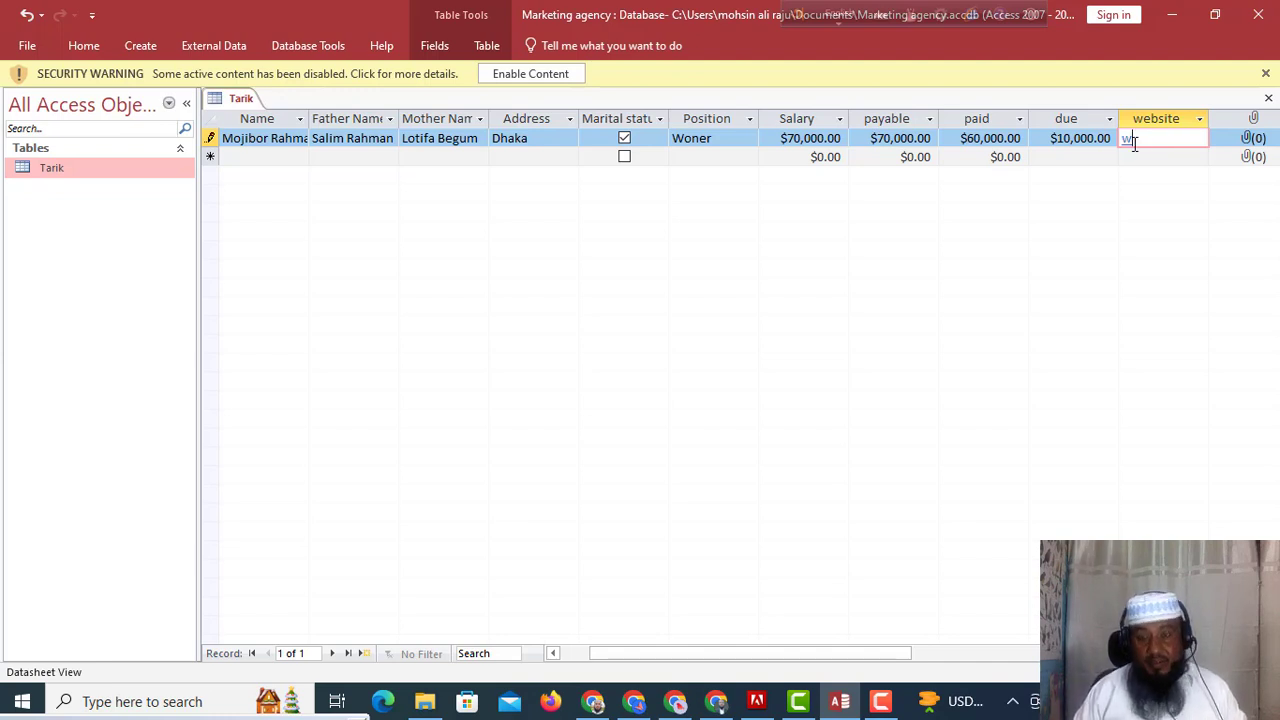
{"action": "type", "text": "w."}
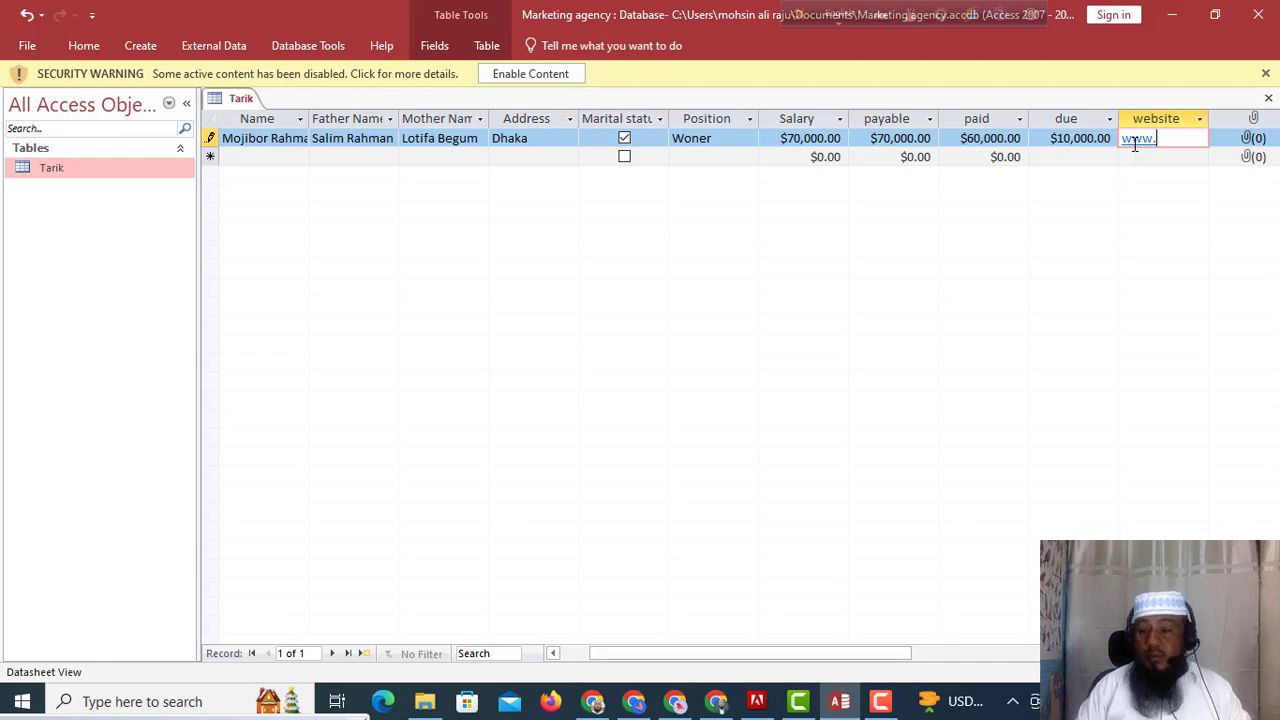
{"action": "type", "text": "mo"}
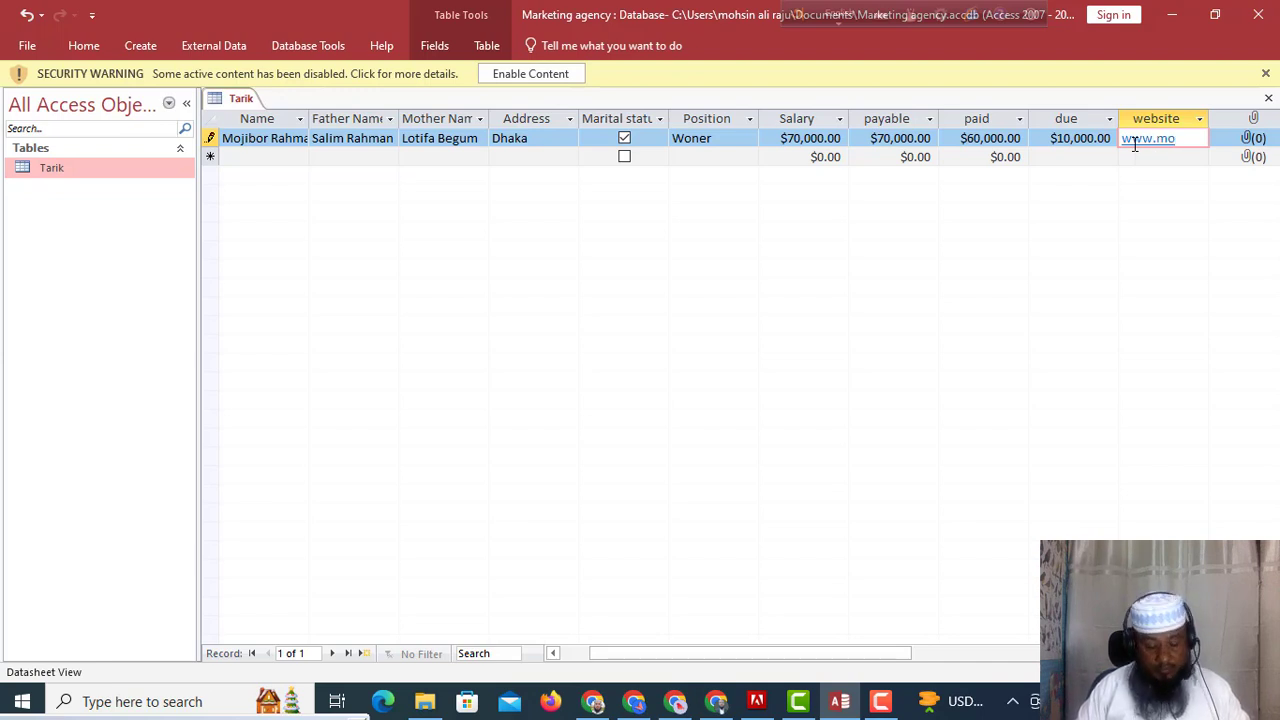
{"action": "type", "text": "ji"}
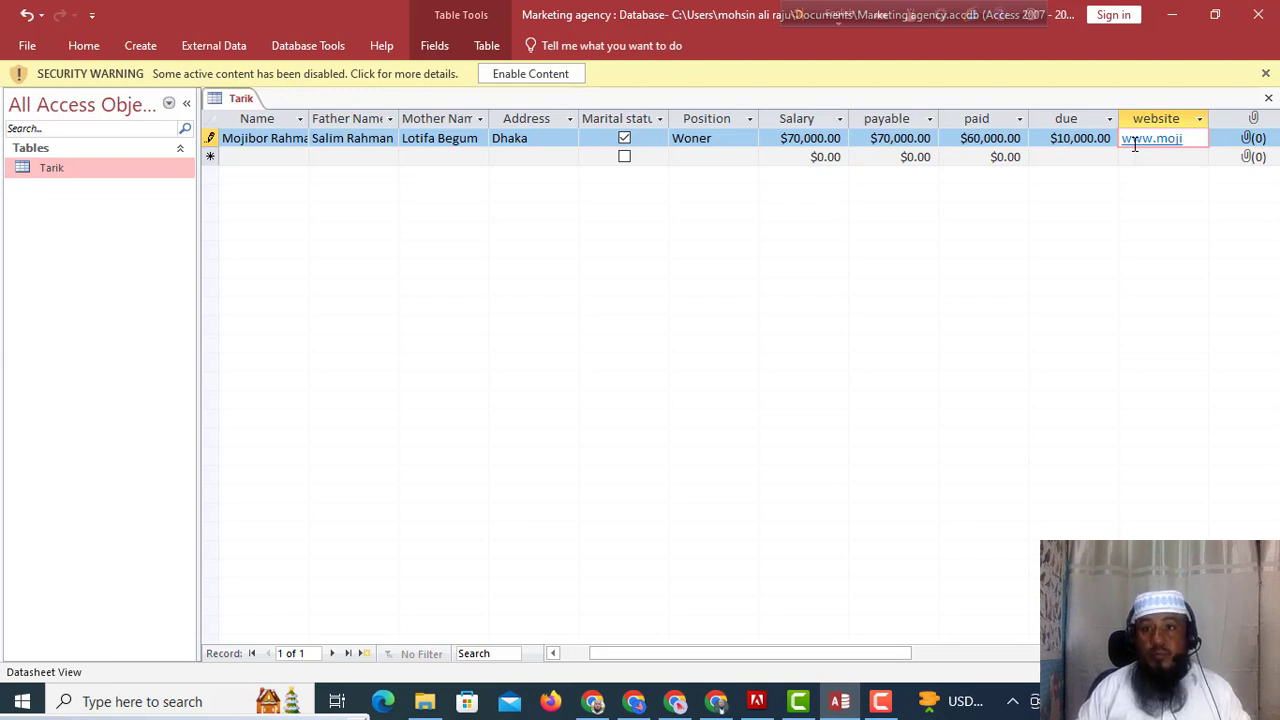
{"action": "type", "text": ".com"}
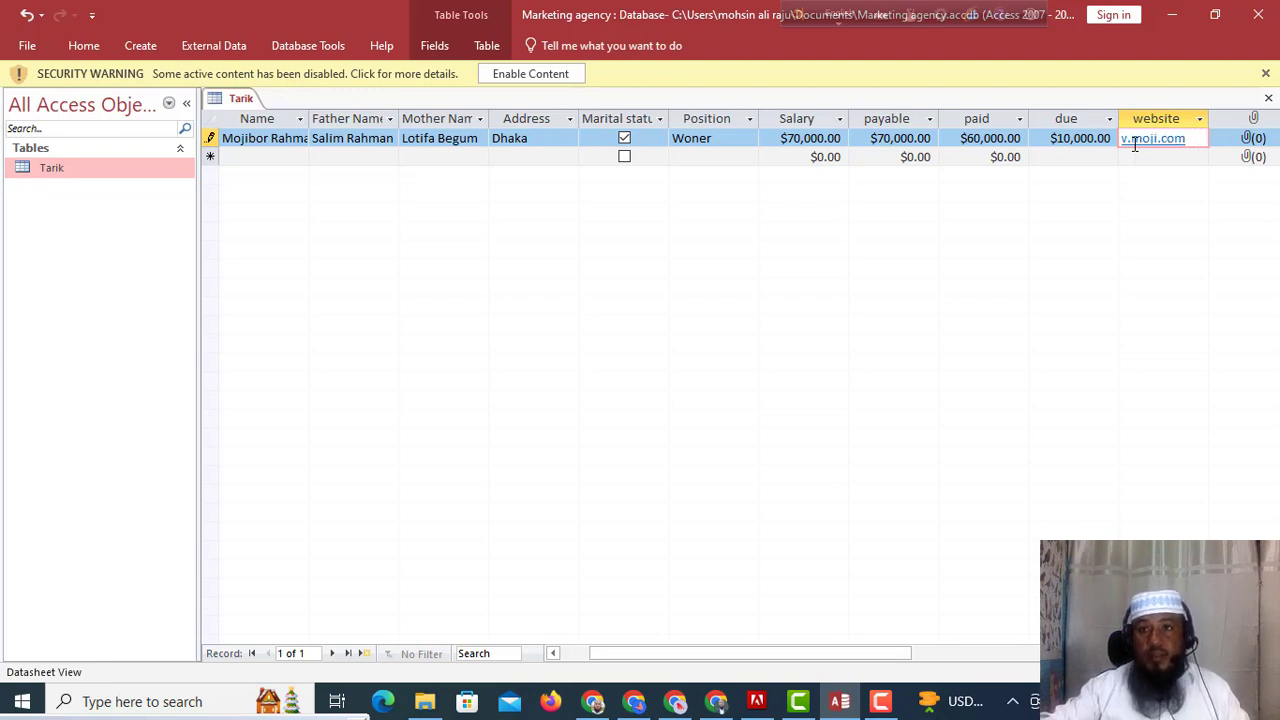
{"action": "left_click", "coordinate": [1250, 142]}
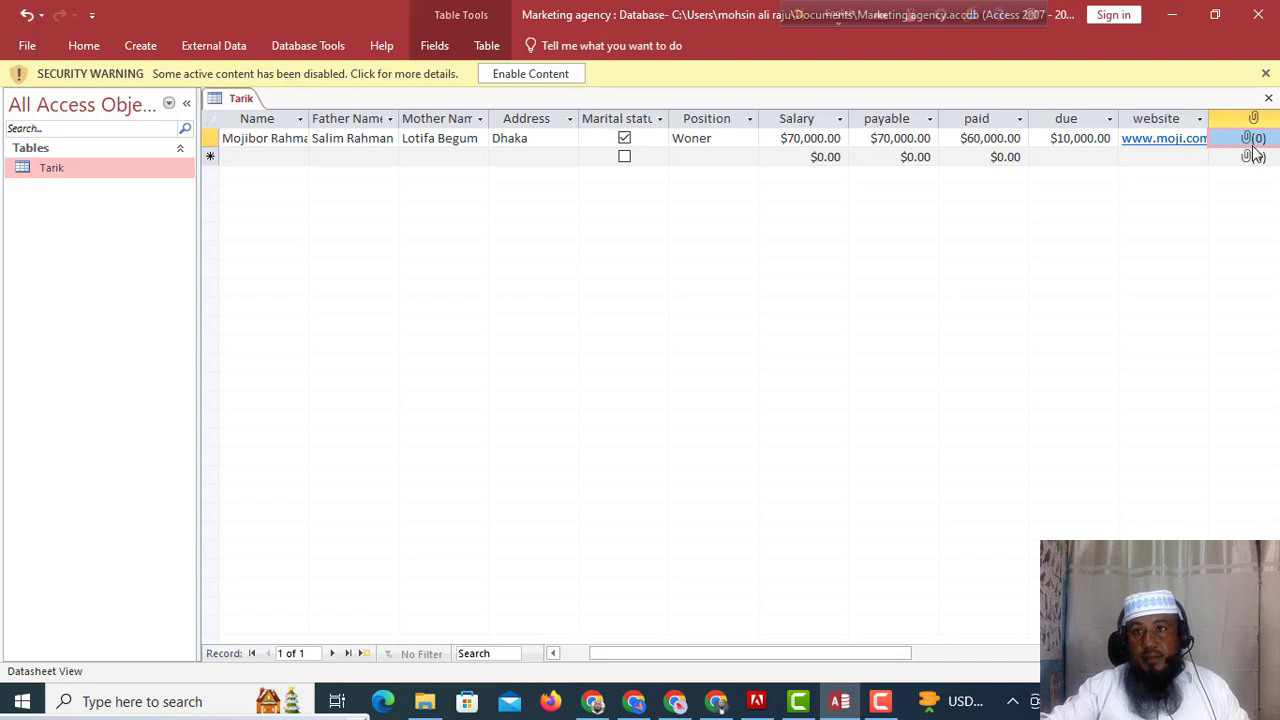
Attach the Desktop picture PPSIZE.jpg to the record's attachment field.
{"action": "double_click", "coordinate": [1253, 143]}
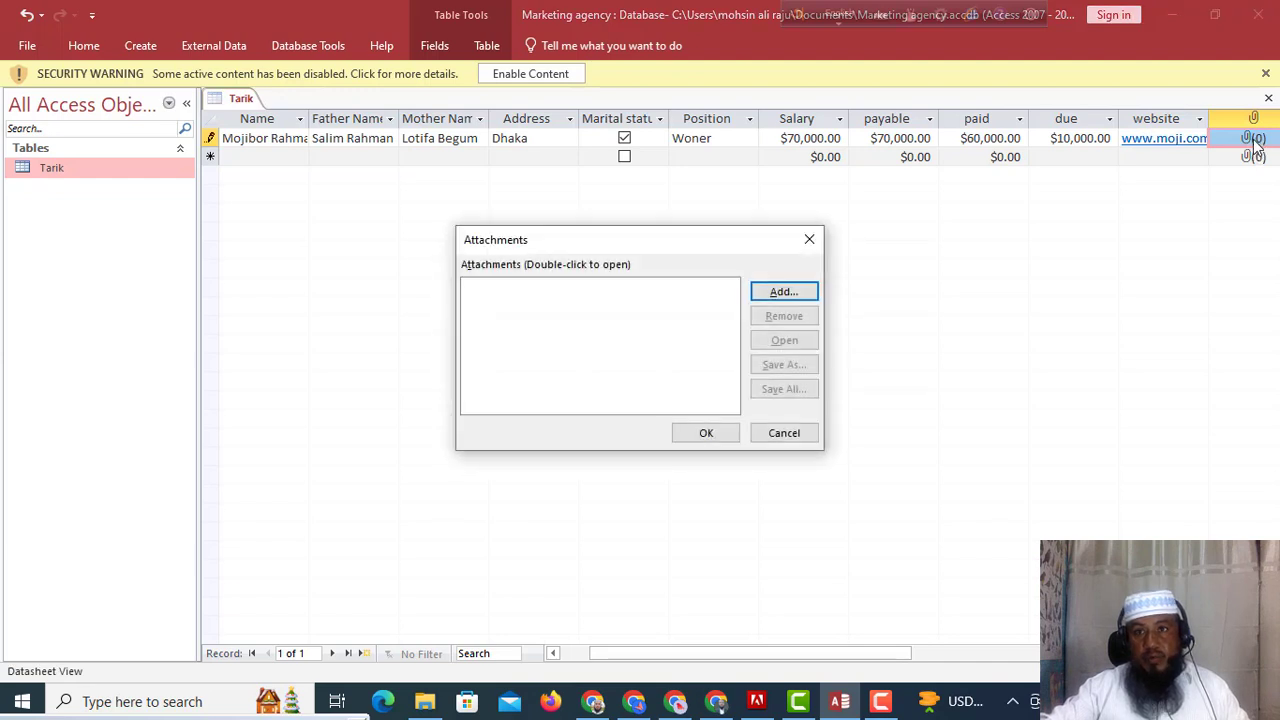
{"action": "left_click", "coordinate": [789, 293]}
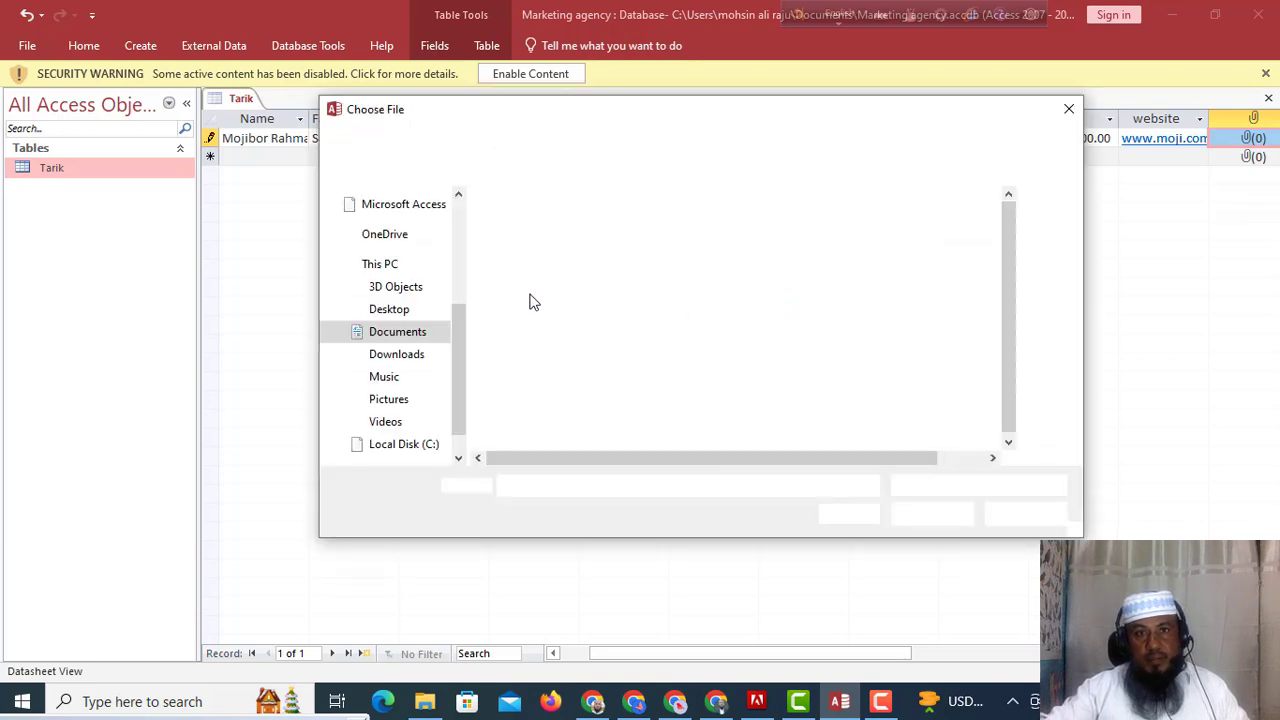
{"action": "left_click", "coordinate": [398, 313]}
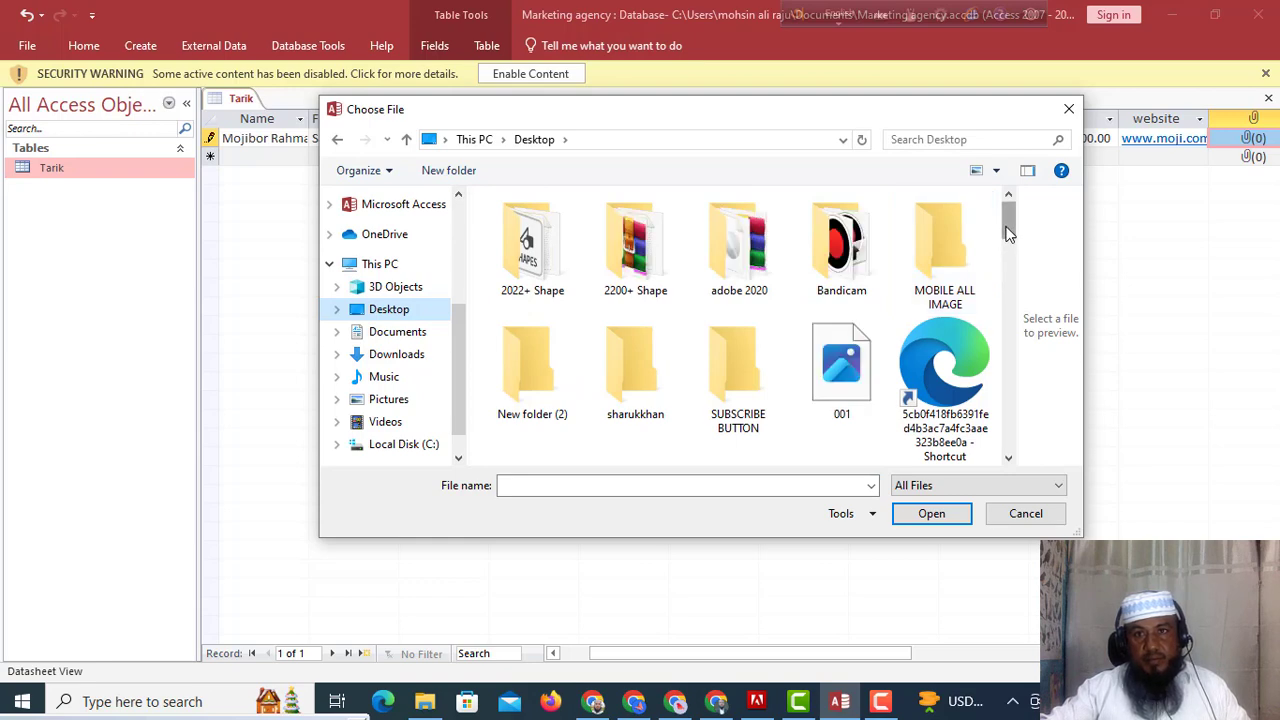
{"action": "left_click_drag", "start_coordinate": [1008, 232], "coordinate": [1014, 395]}
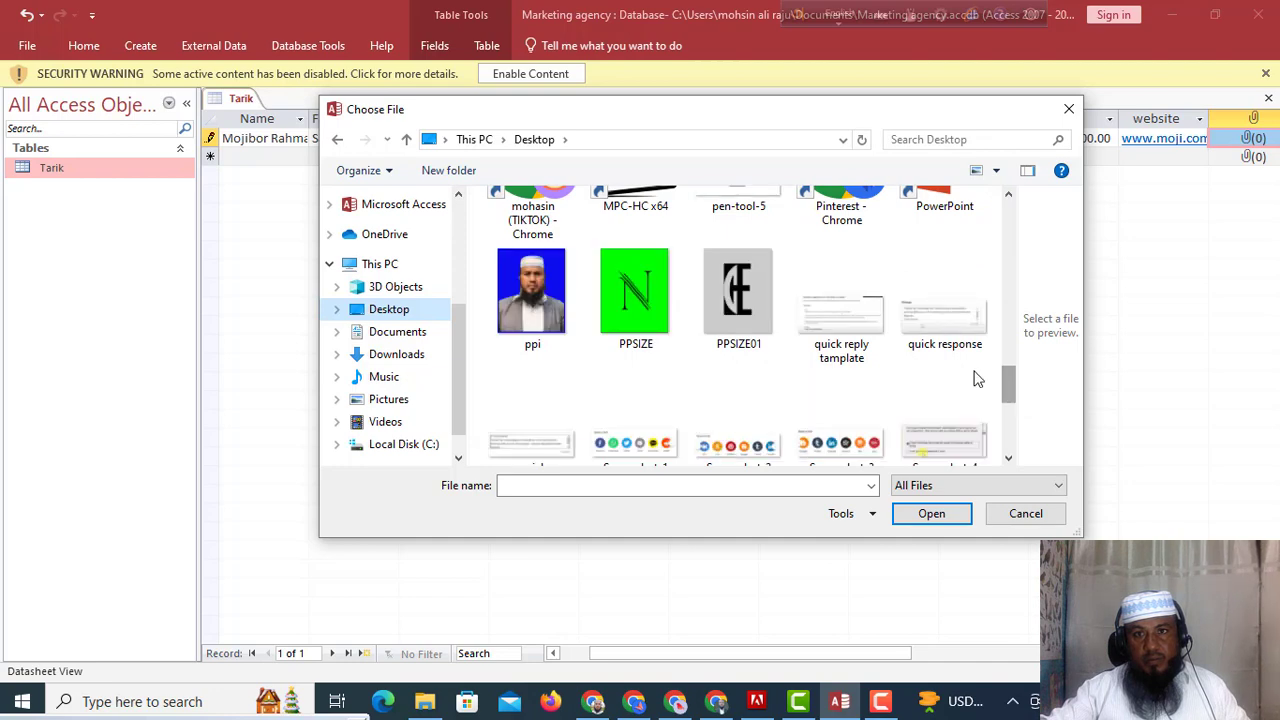
{"action": "left_click", "coordinate": [640, 316]}
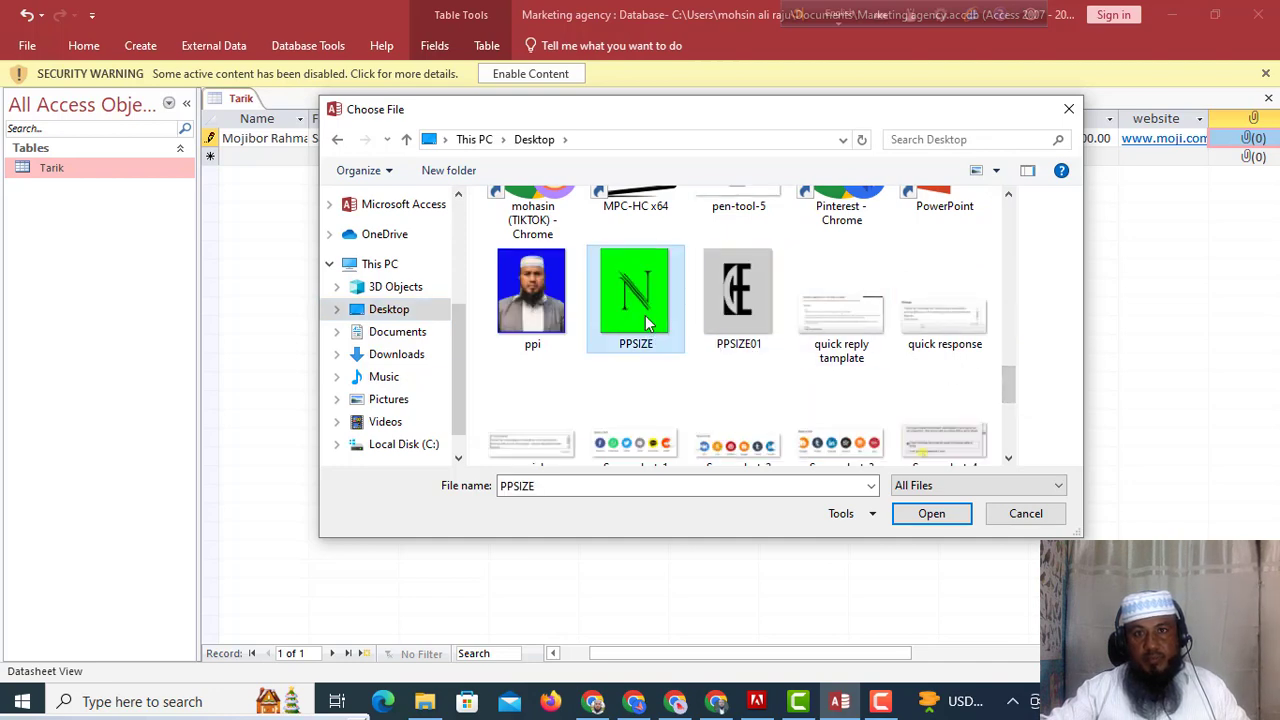
{"action": "left_click", "coordinate": [932, 514]}
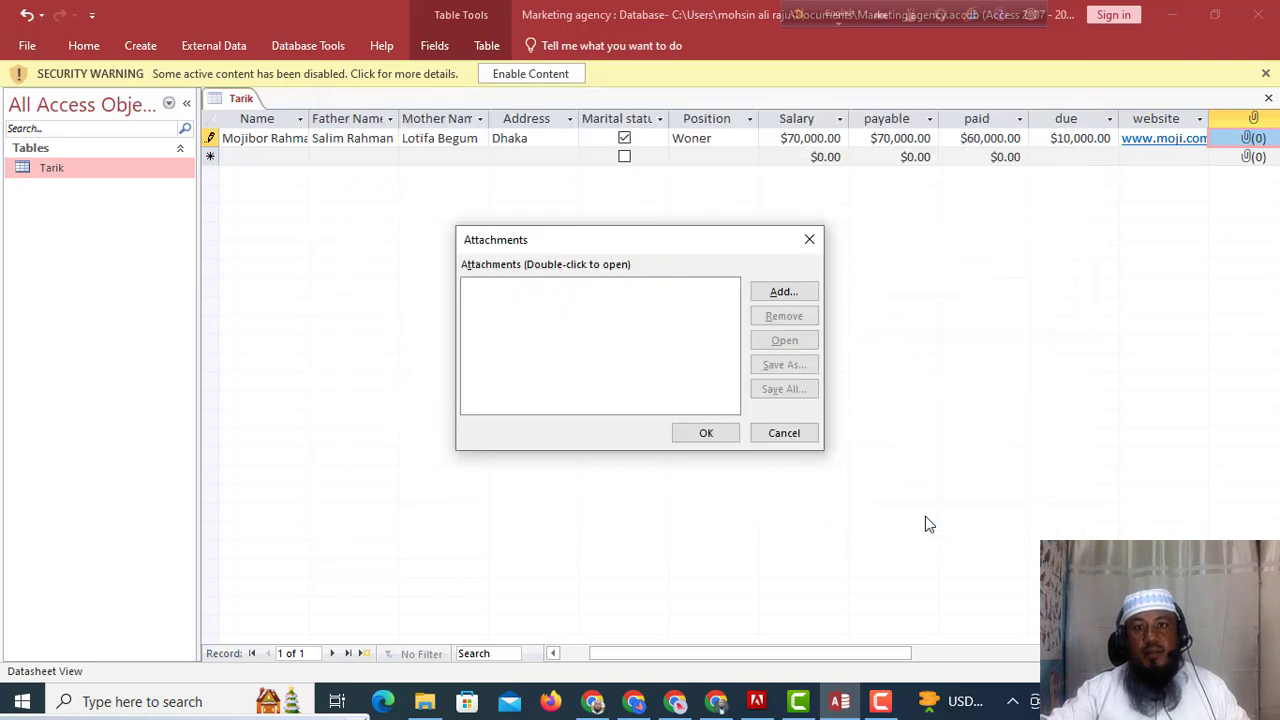
{"action": "left_click", "coordinate": [711, 437]}
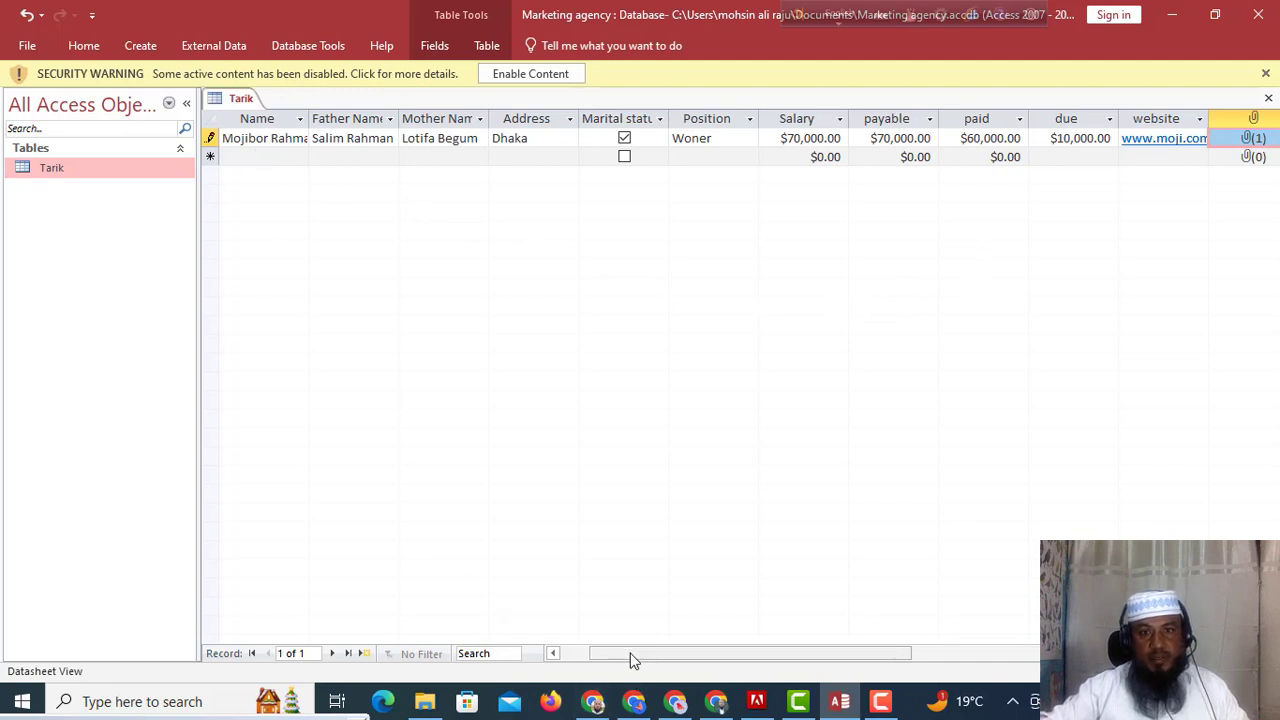
Begin new record ID 12 in the Tarik table, leaving its Name blank.
{"action": "left_click_drag", "start_coordinate": [625, 654], "coordinate": [568, 657]}
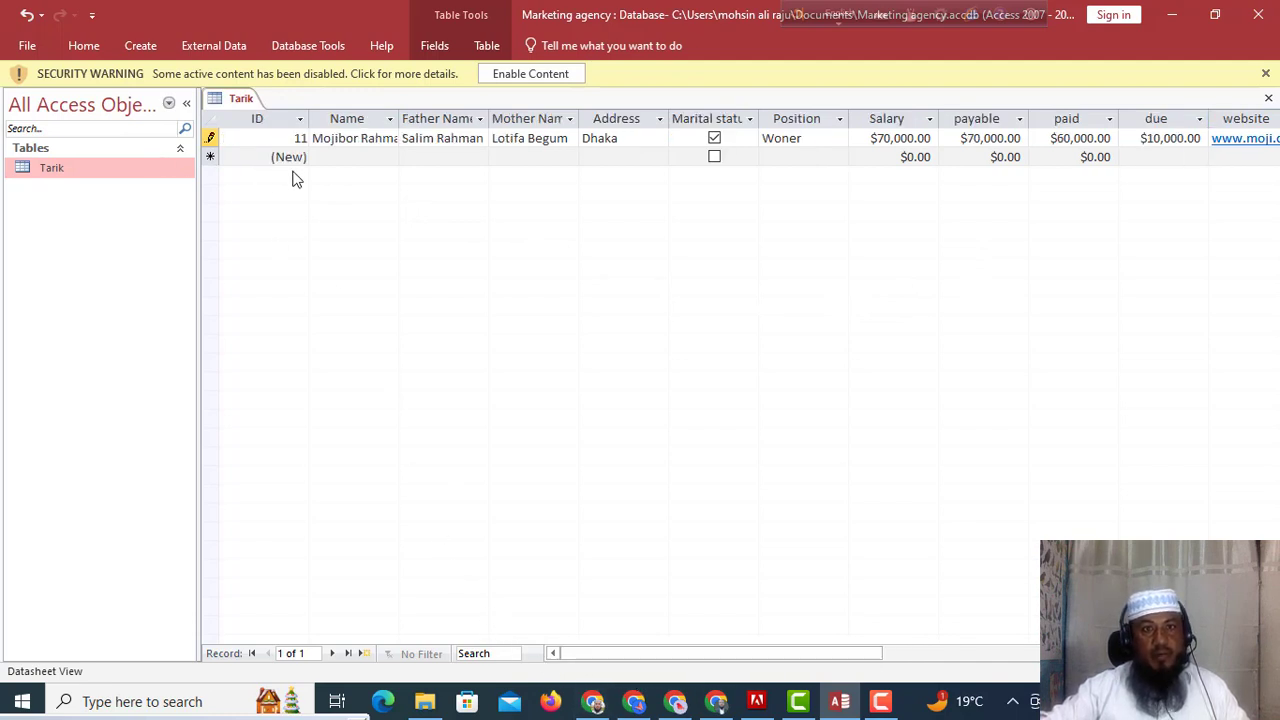
{"action": "left_click", "coordinate": [333, 158]}
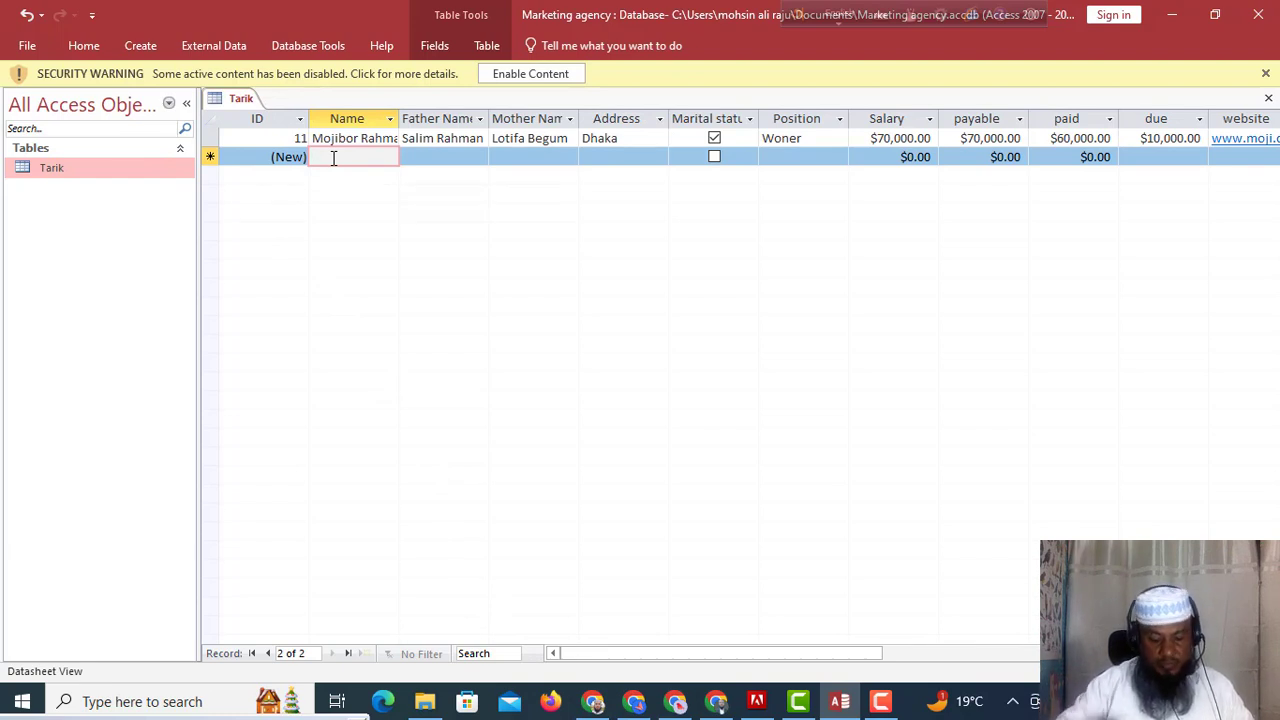
{"action": "type", "text": "A"}
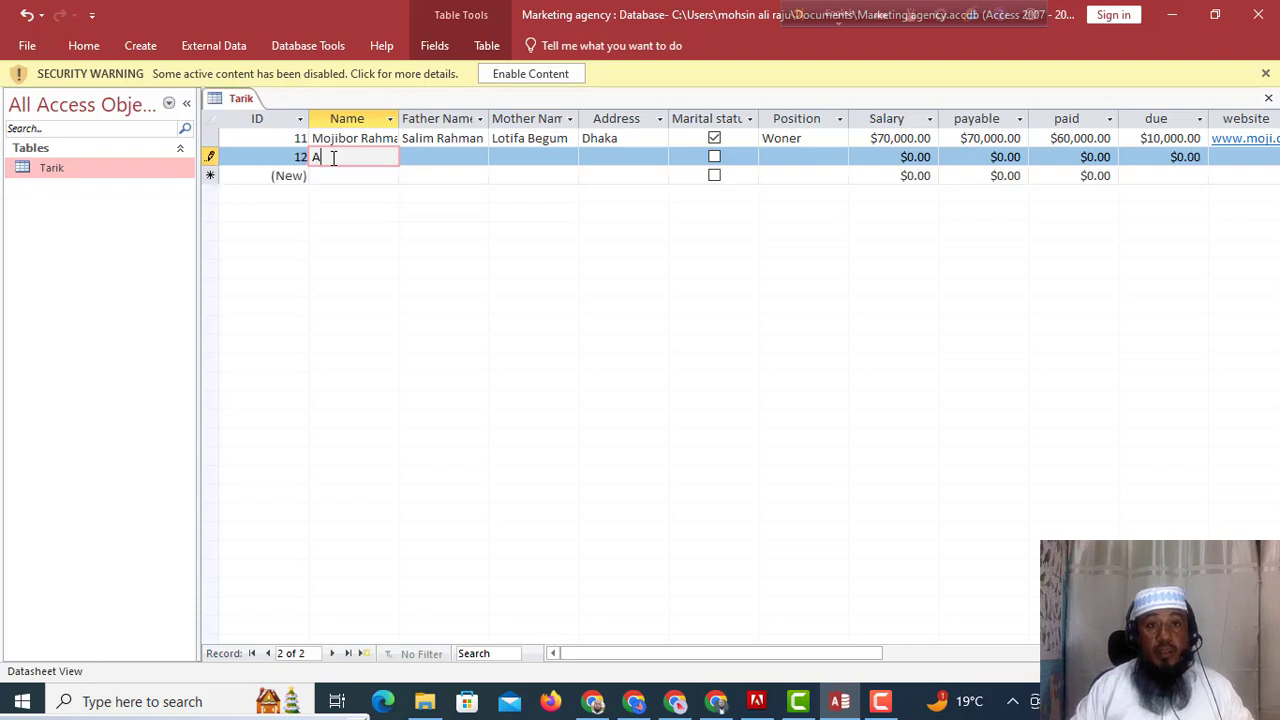
{"action": "type", "text": "n"}
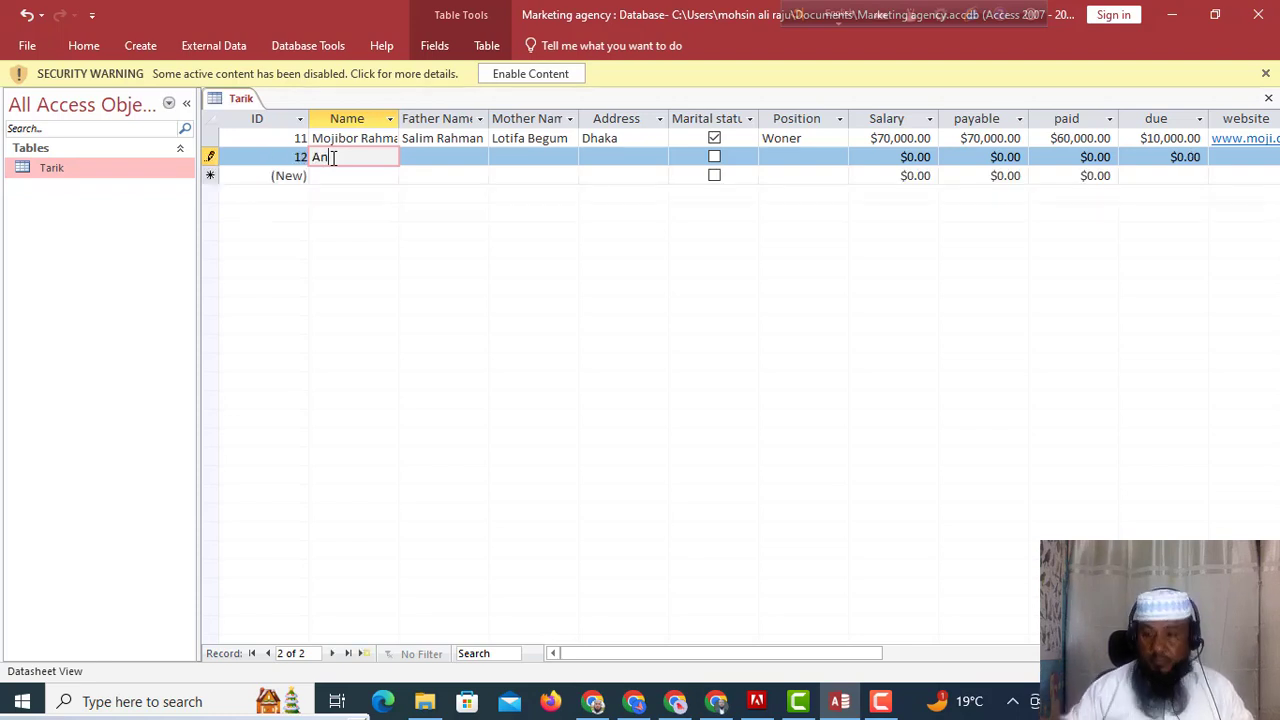
{"action": "key", "text": "BackSpace"}
{"action": "key", "text": "BackSpace"}
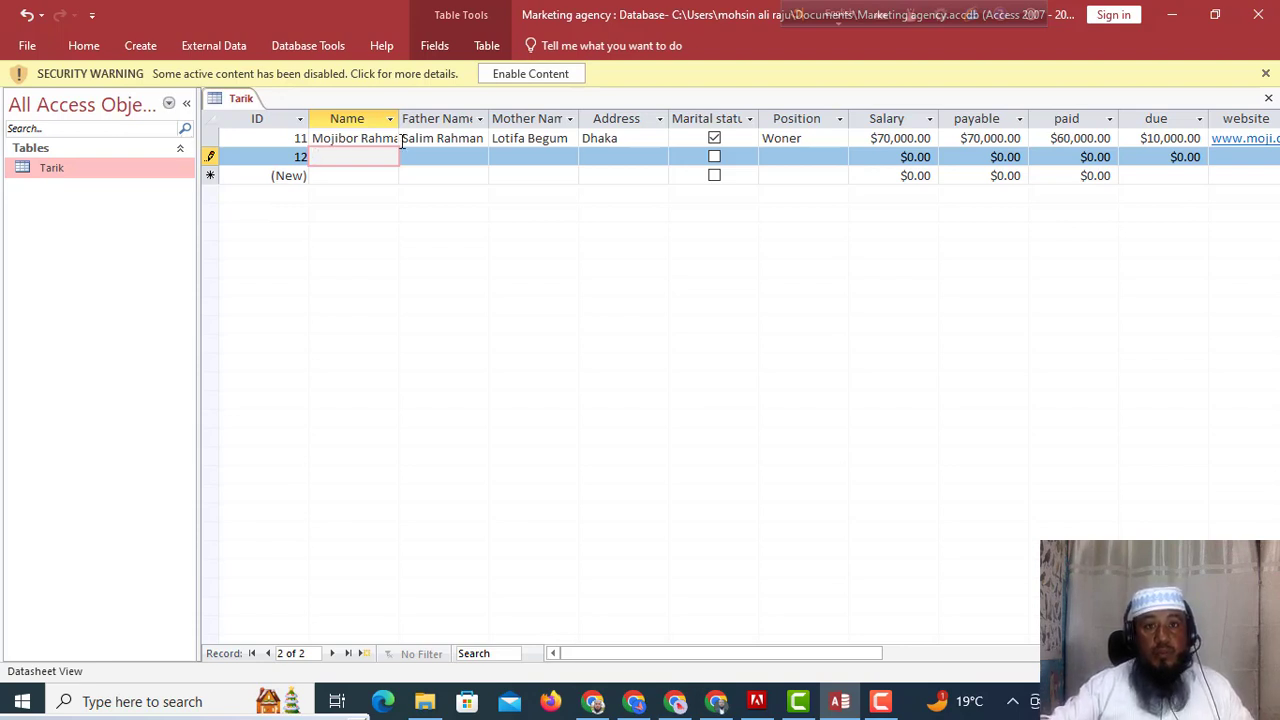
{"action": "left_click_drag", "start_coordinate": [672, 658], "coordinate": [838, 675]}
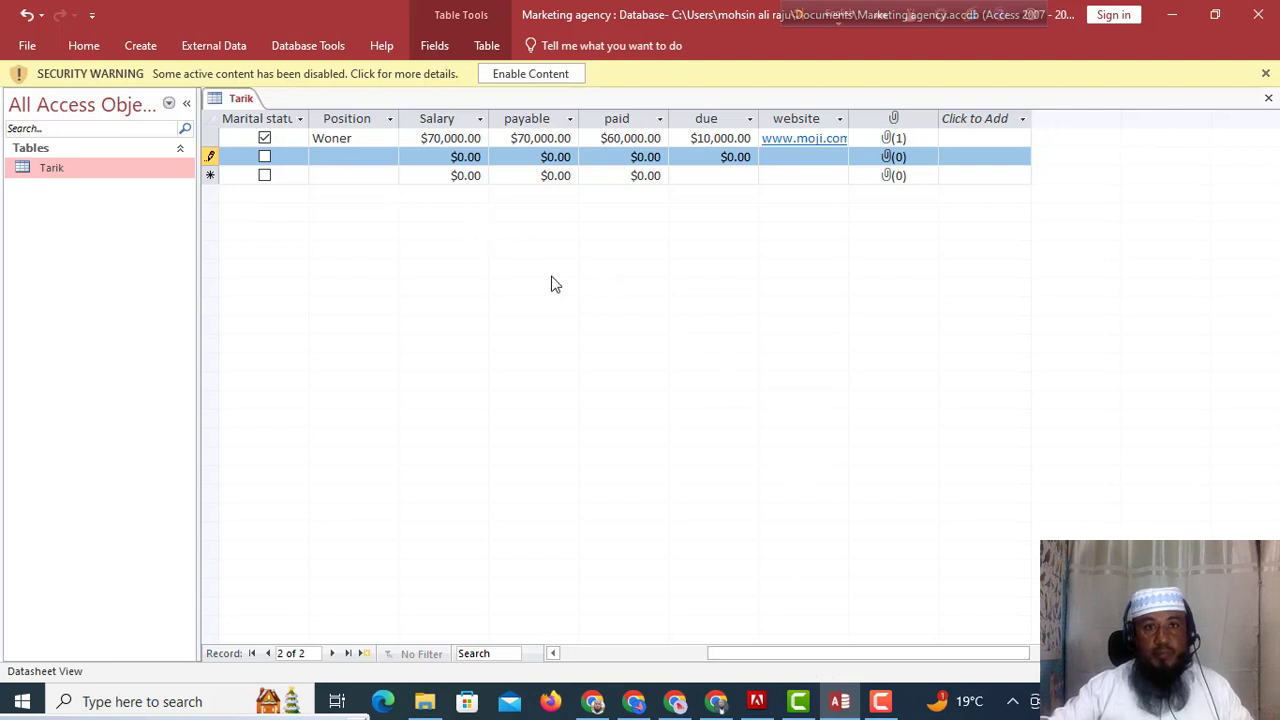
{"action": "left_click_drag", "start_coordinate": [781, 647], "coordinate": [688, 662]}
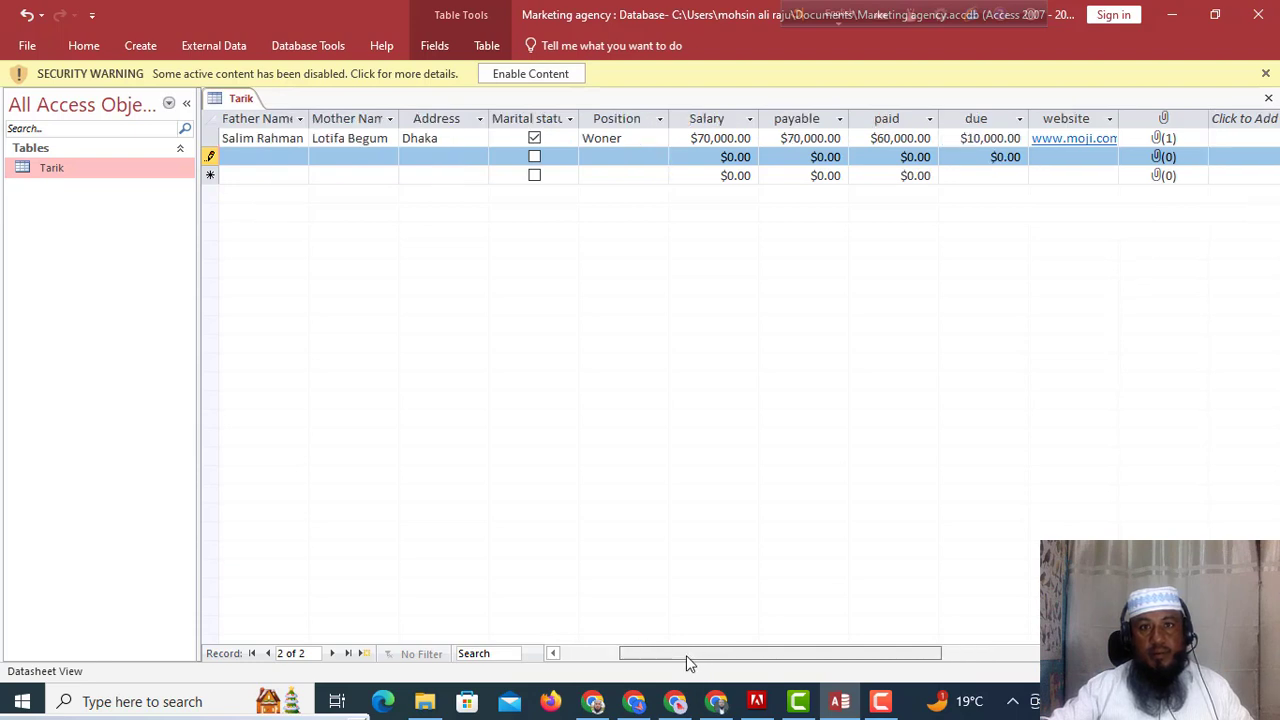
{"action": "left_click_drag", "start_coordinate": [686, 660], "coordinate": [685, 658]}
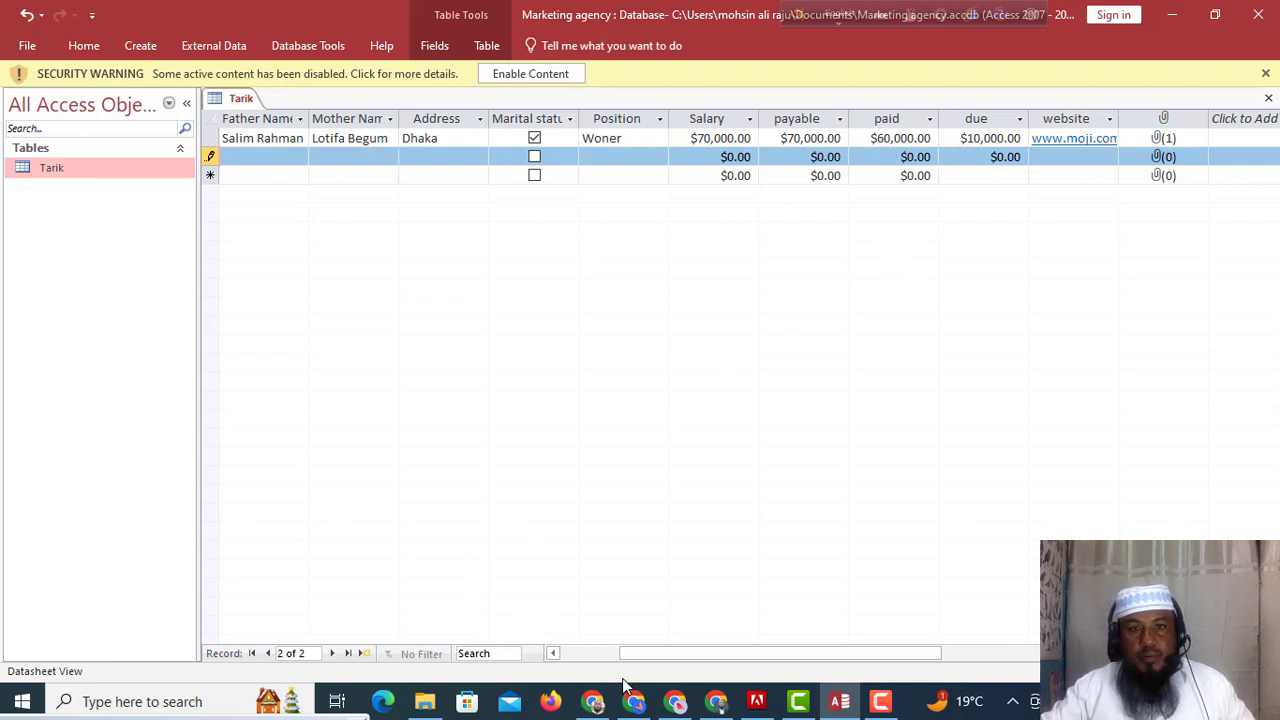
{"action": "left_click_drag", "start_coordinate": [650, 655], "coordinate": [612, 657]}
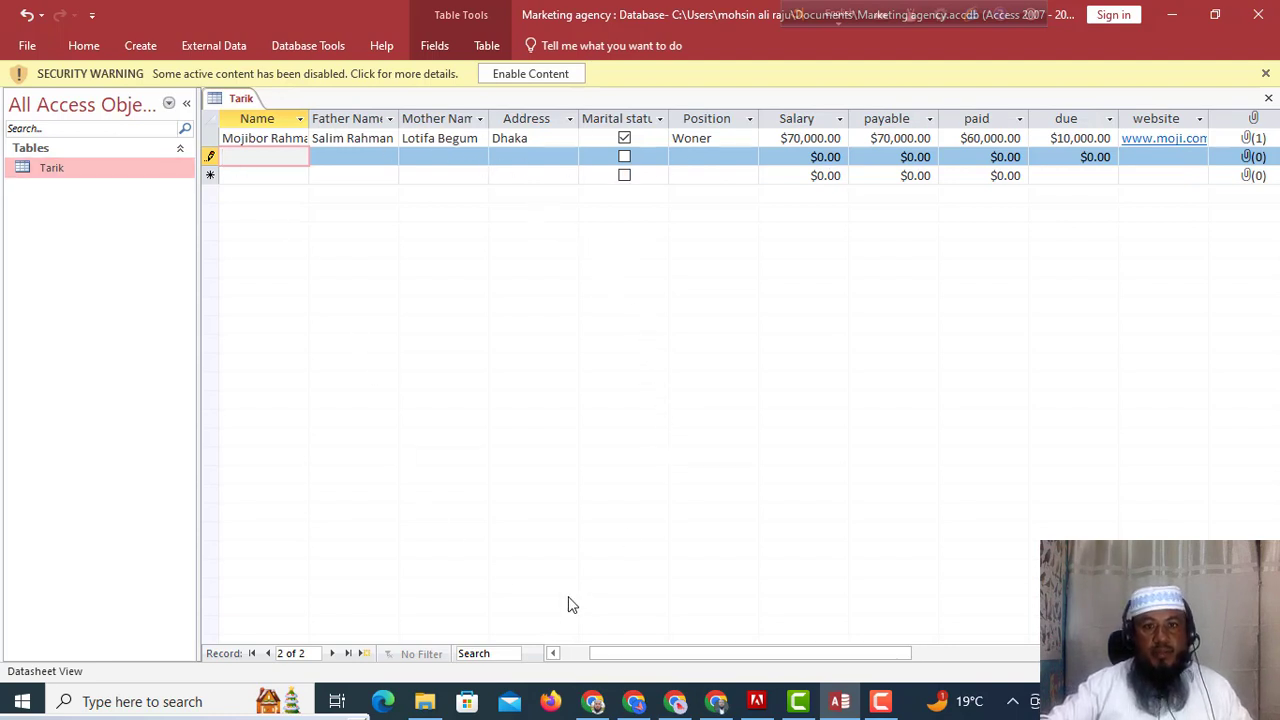
{"action": "left_click_drag", "start_coordinate": [605, 665], "coordinate": [566, 665]}
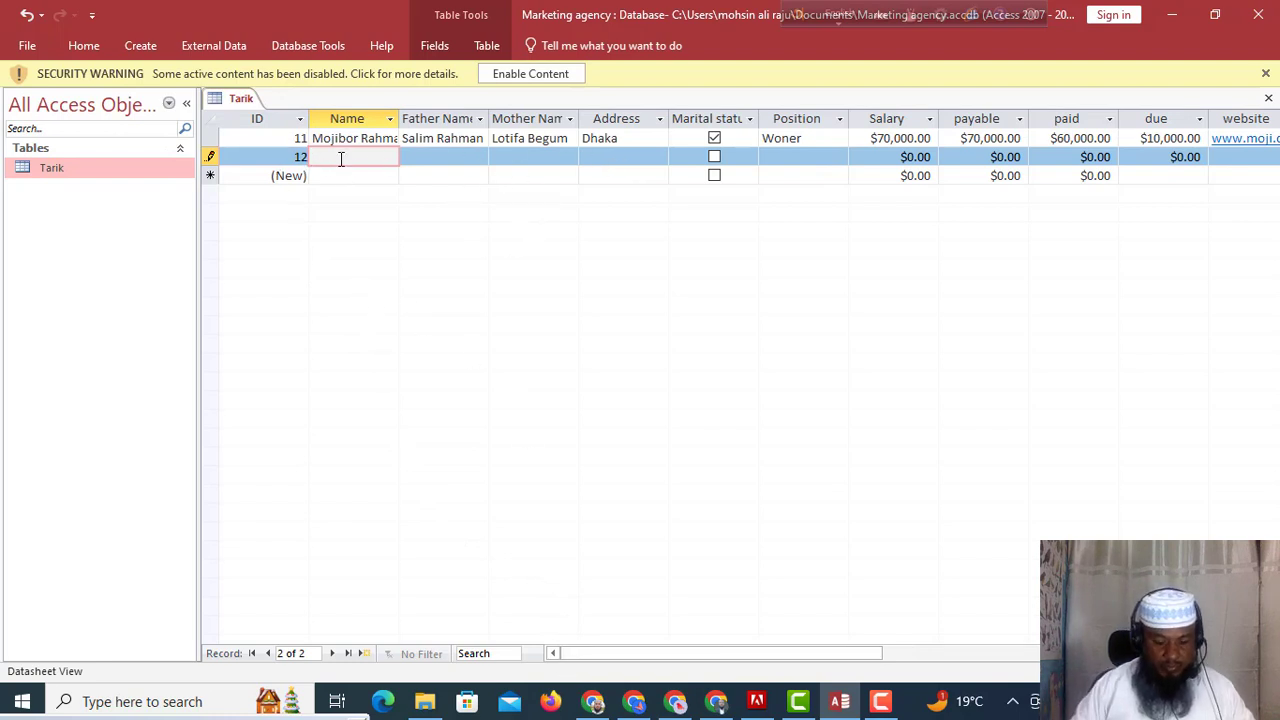
Fill in record 12's employee name, father's name and mother's name.
{"action": "type", "text": "a"}
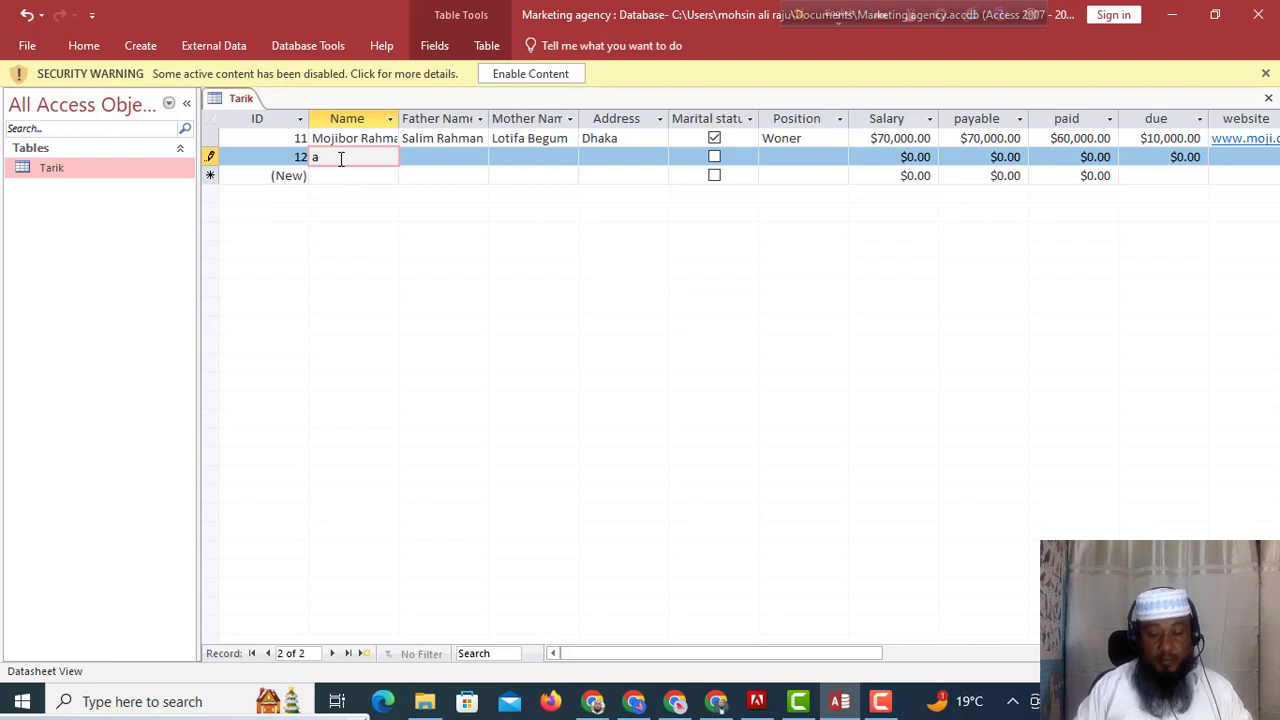
{"action": "key", "text": "BackSpace"}
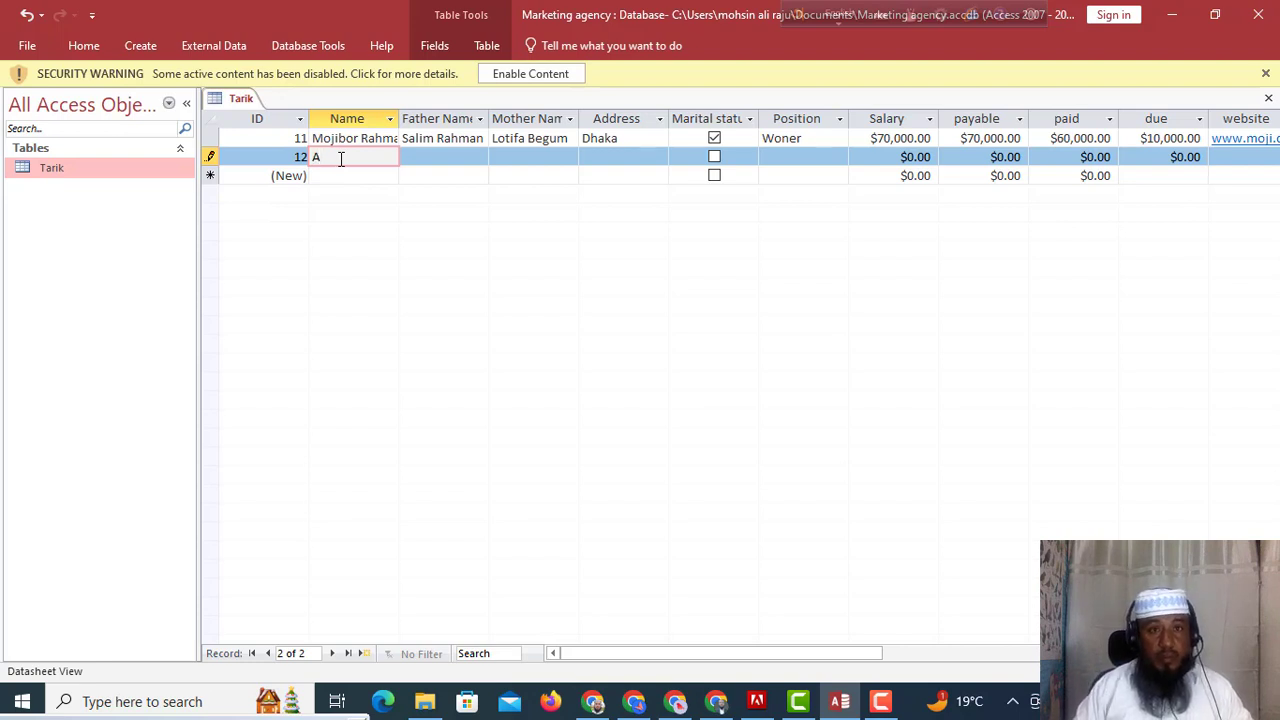
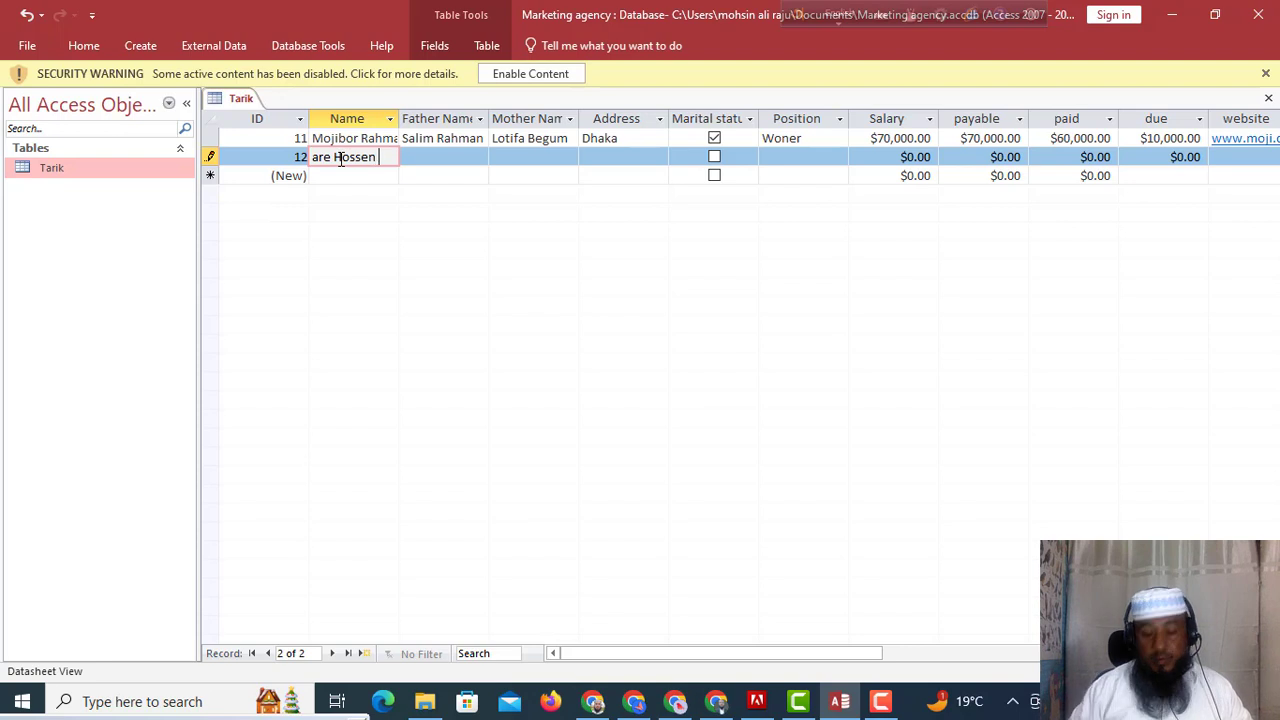
{"action": "key", "text": "Tab"}
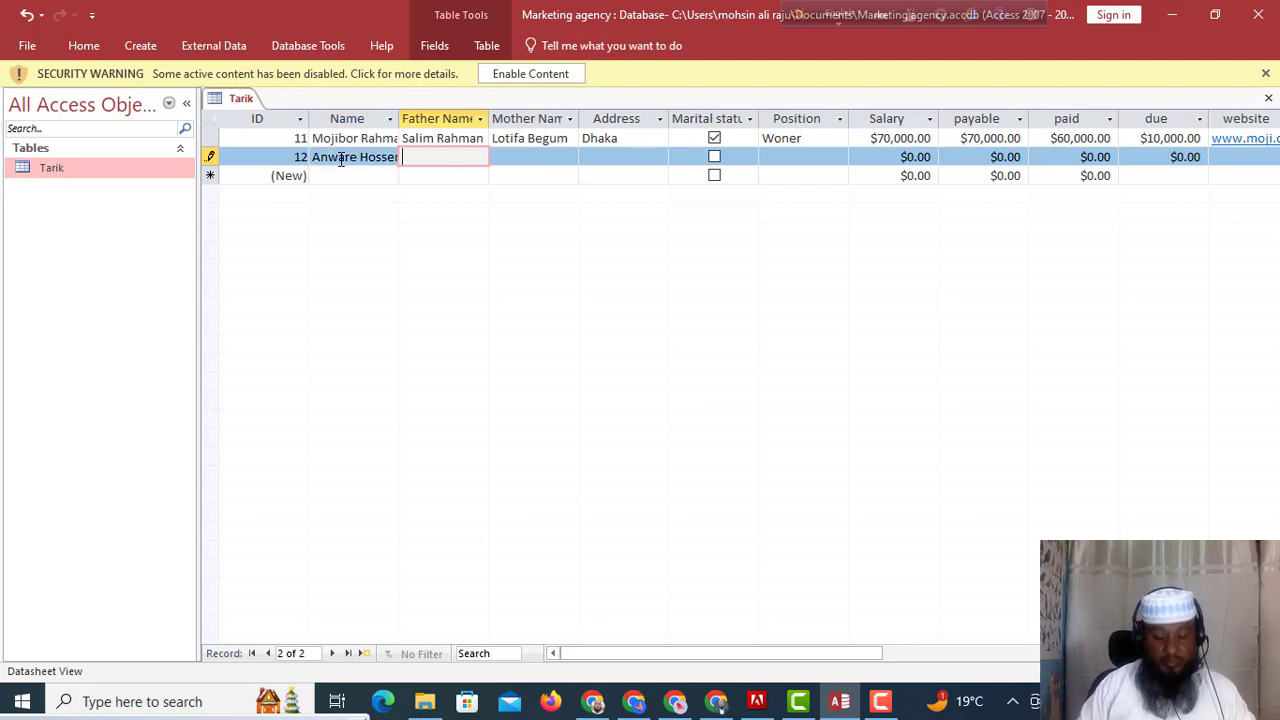
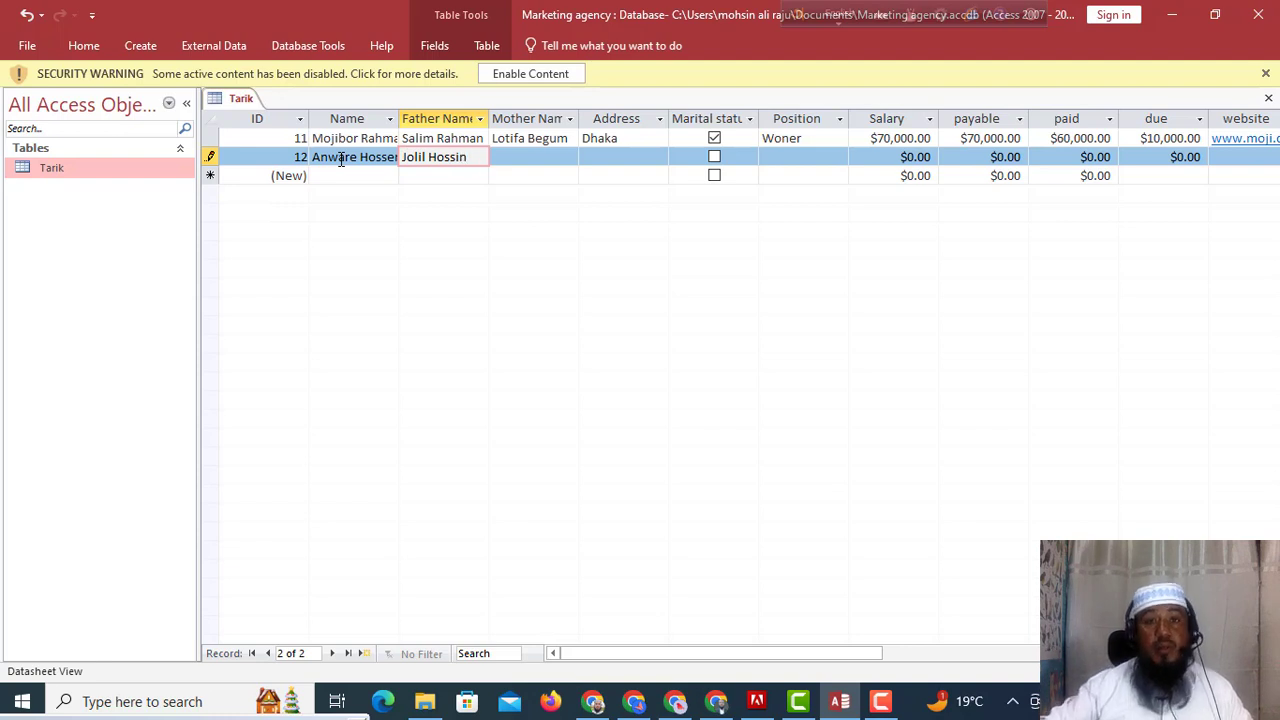
{"action": "left_click", "coordinate": [546, 157]}
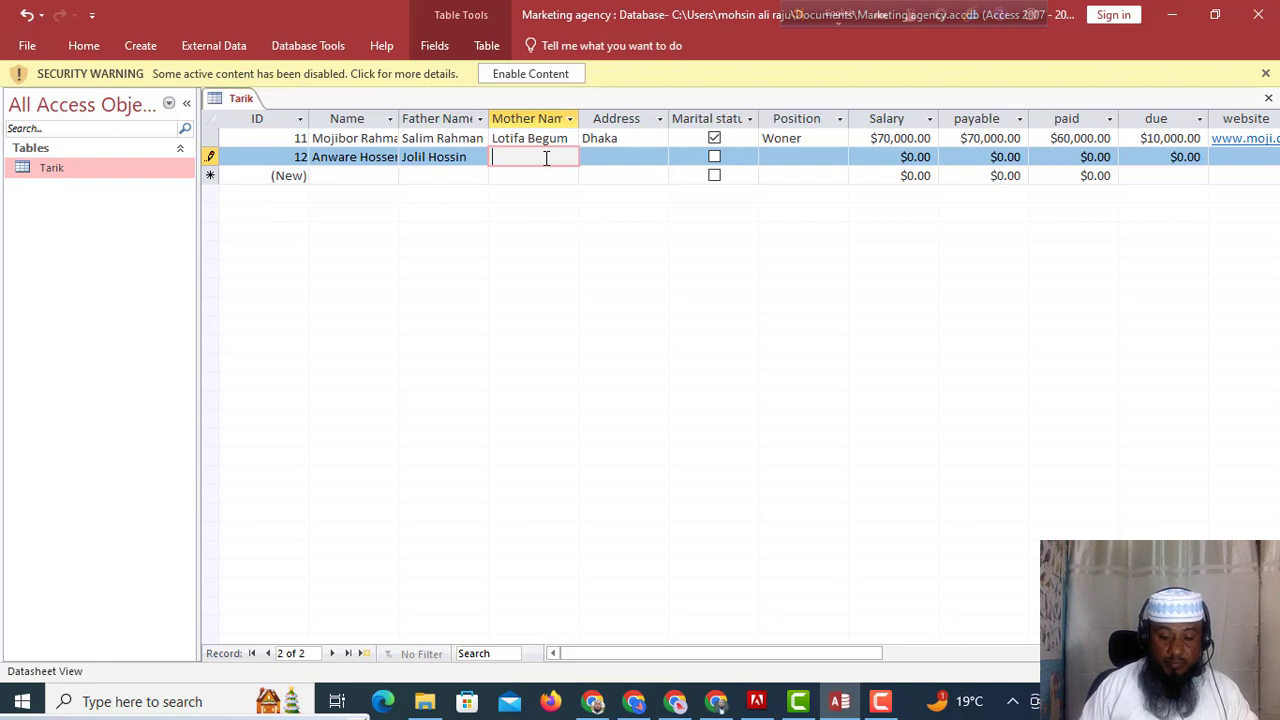
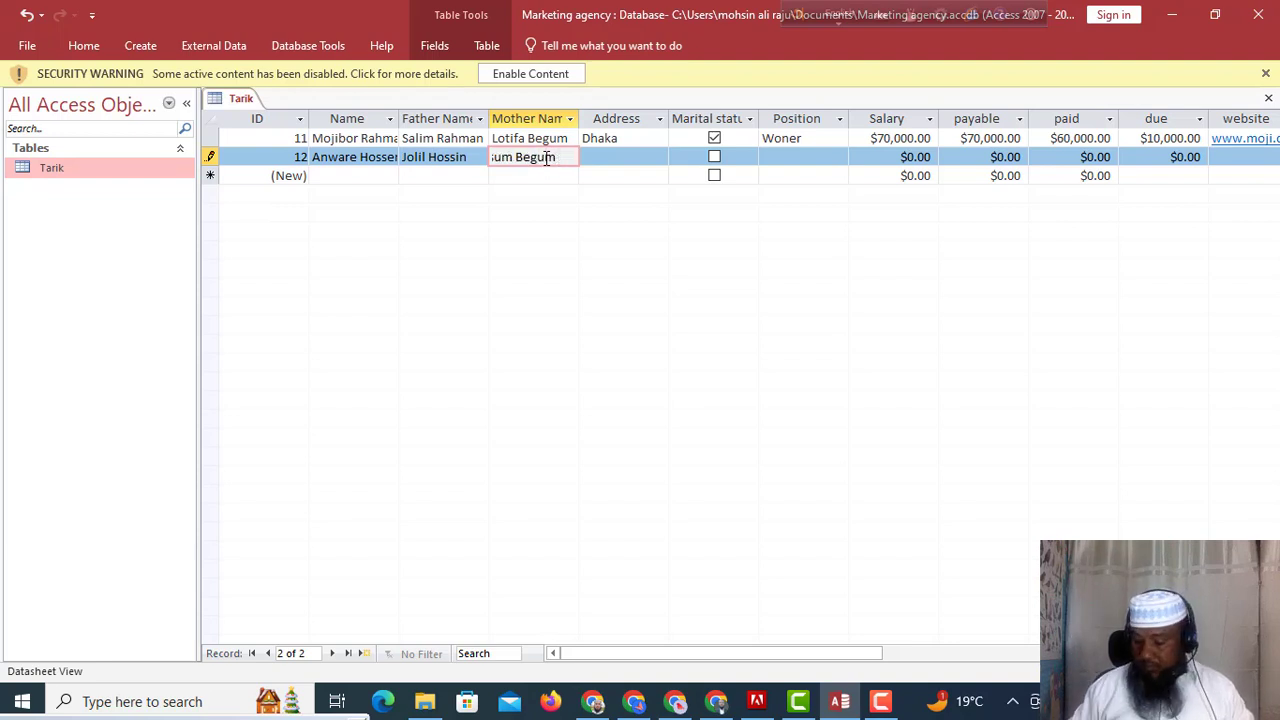
{"action": "key", "text": "Tab"}
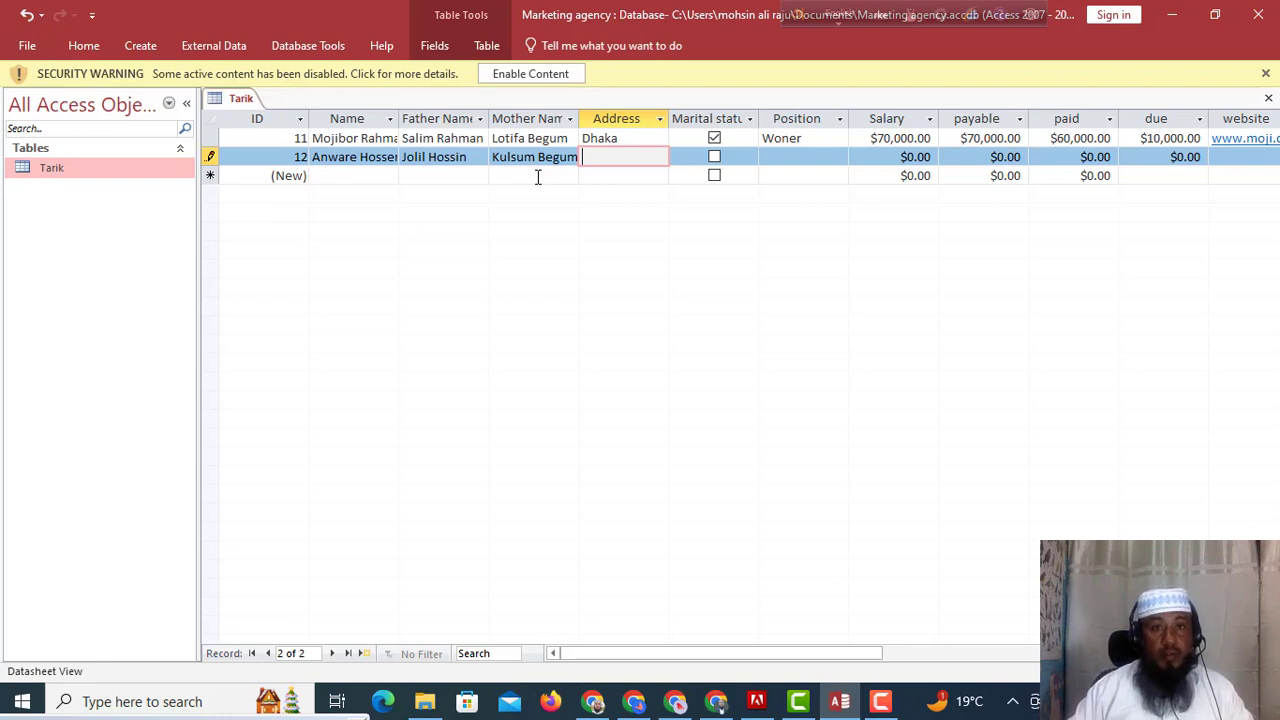
Give record 12 address Dinajpur, tick Marital status, and set Position to Manager.
{"action": "type", "text": "Di"}
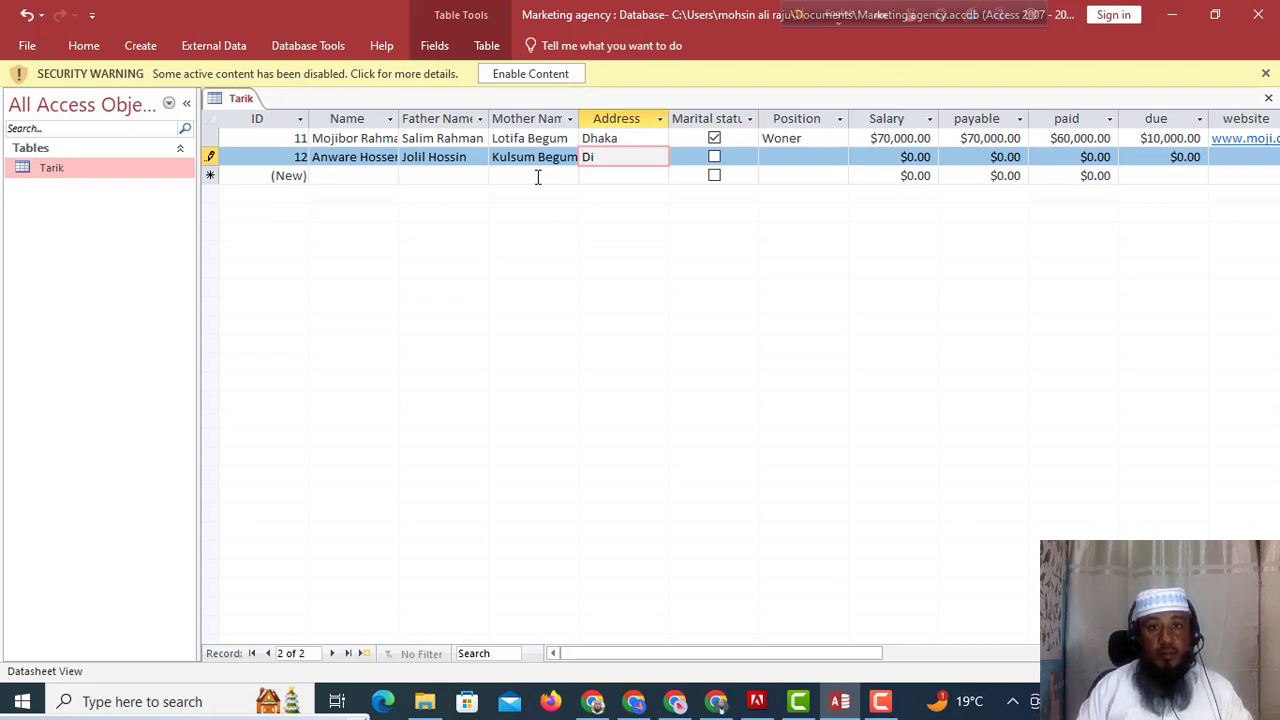
{"action": "type", "text": "najpu"}
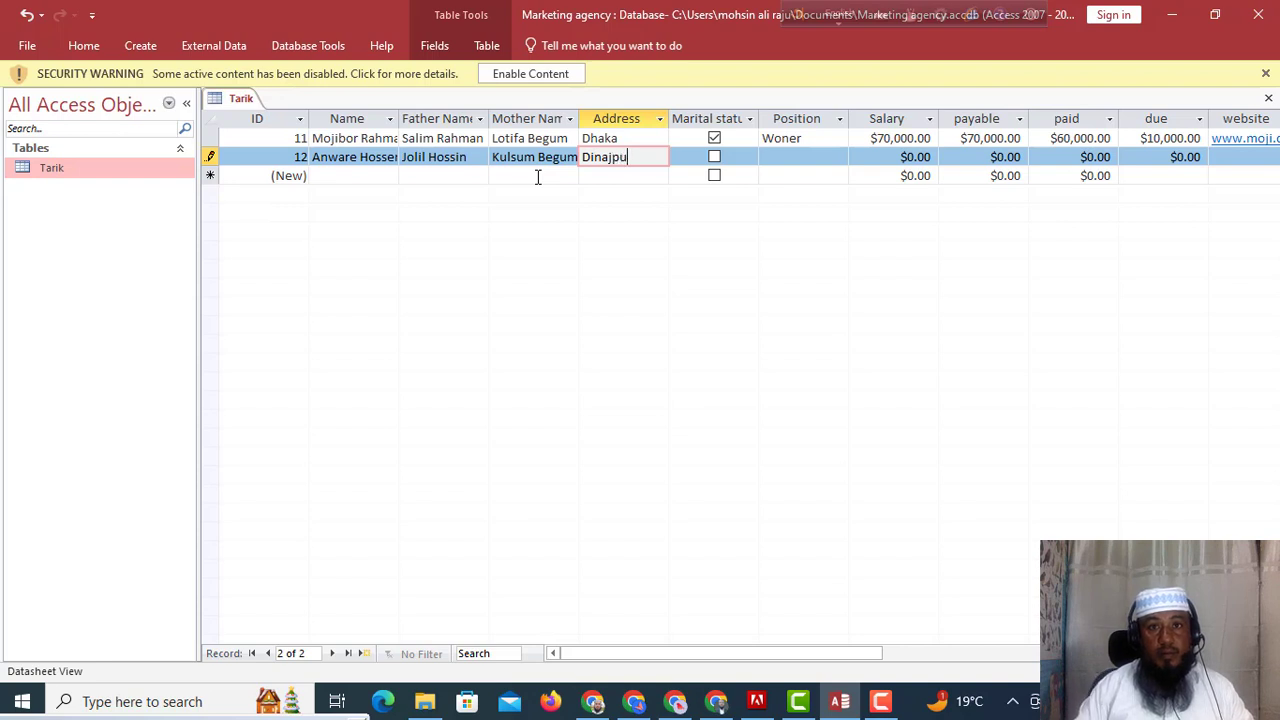
{"action": "type", "text": "r"}
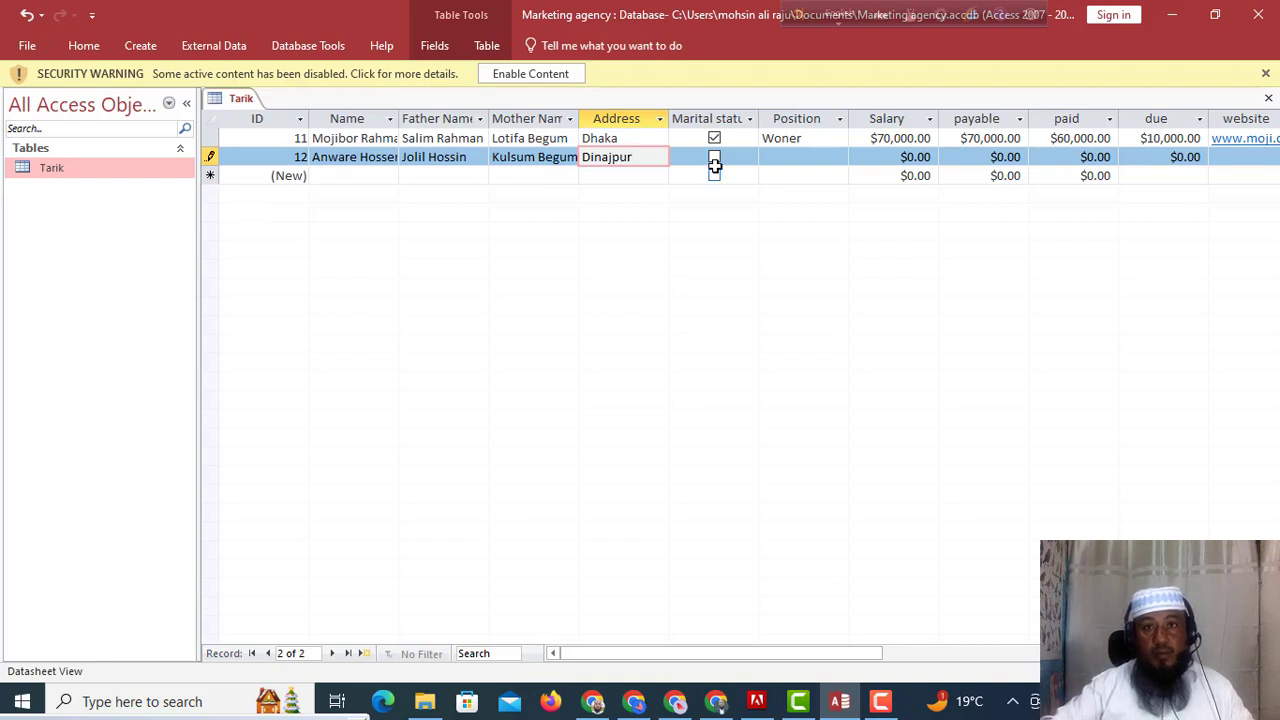
{"action": "left_click", "coordinate": [714, 160]}
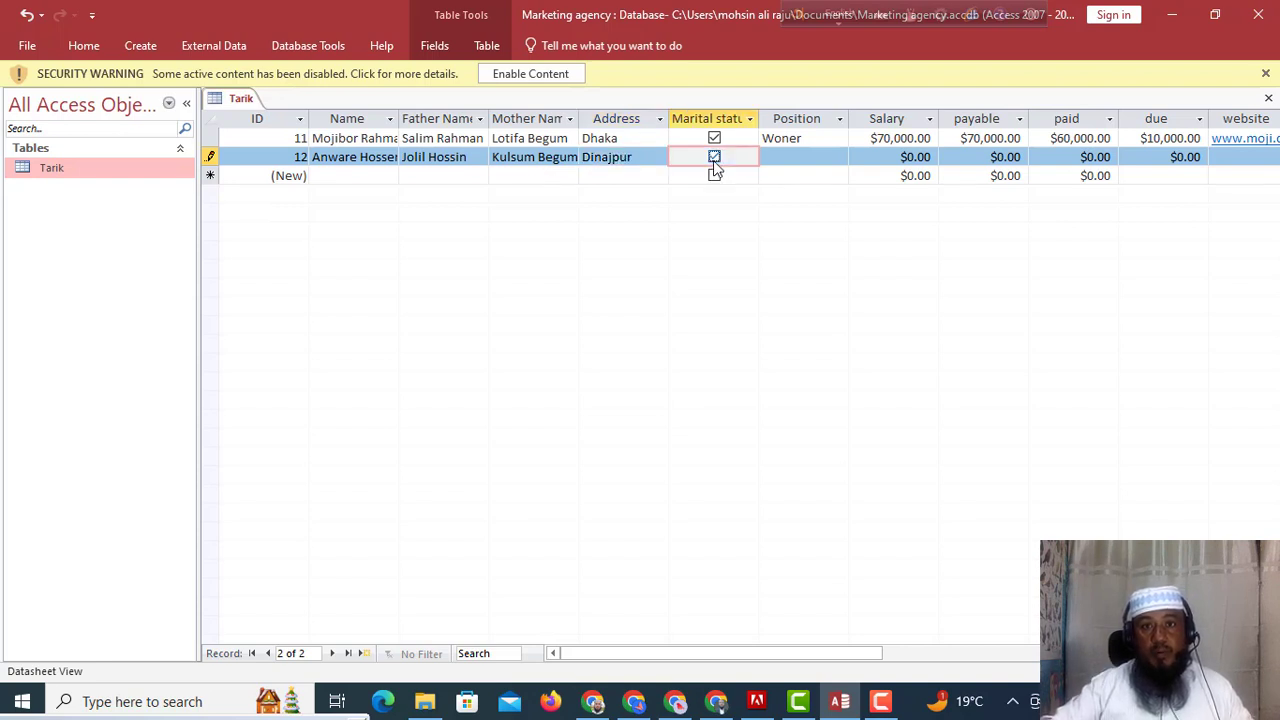
{"action": "left_click", "coordinate": [796, 158]}
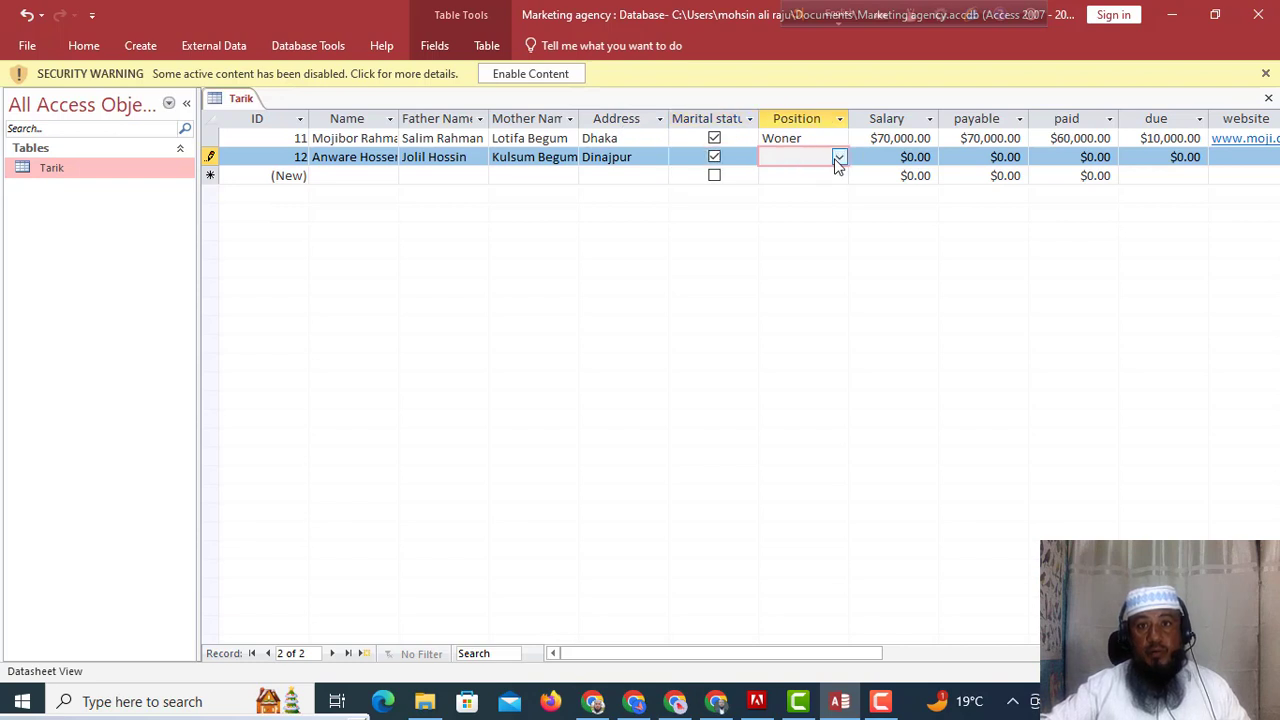
{"action": "left_click", "coordinate": [838, 160]}
{"action": "left_click", "coordinate": [798, 193]}
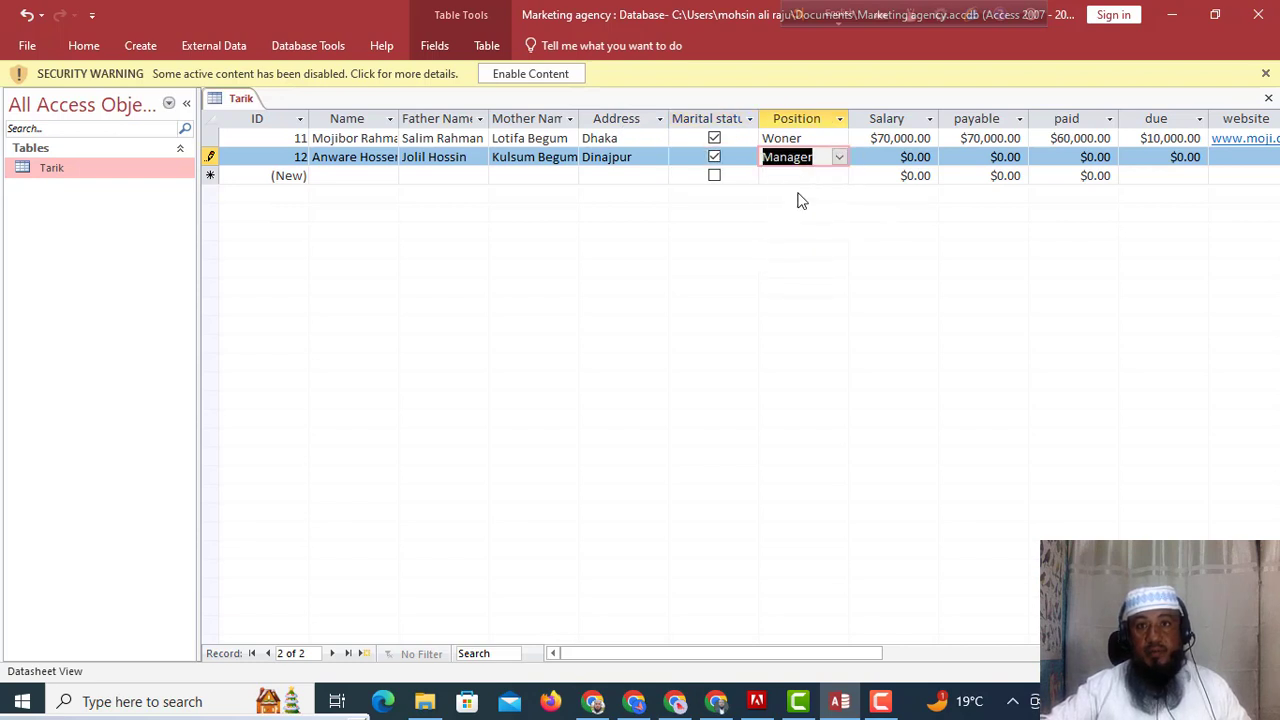
Enter salary 60000, payable 60000 and paid 50000 for record 12.
{"action": "left_click_drag", "start_coordinate": [884, 157], "coordinate": [950, 157]}
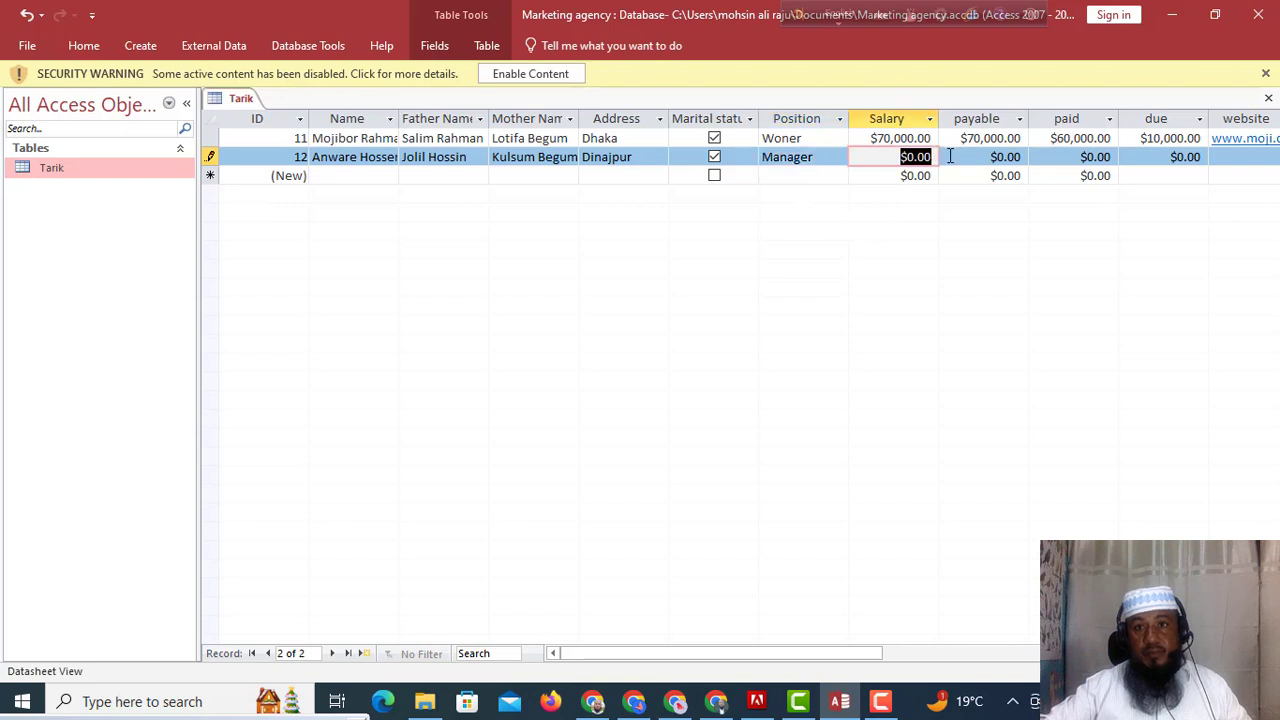
{"action": "type", "text": "60000"}
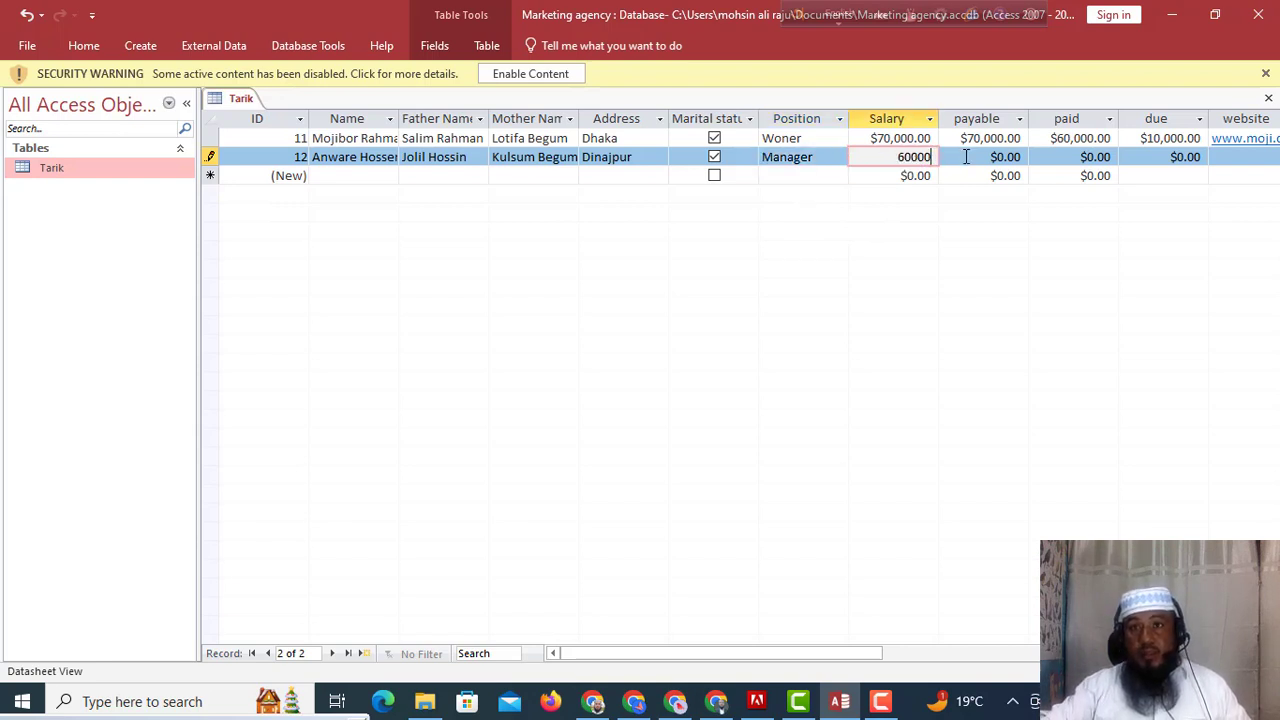
{"action": "left_click_drag", "start_coordinate": [963, 157], "coordinate": [1054, 157]}
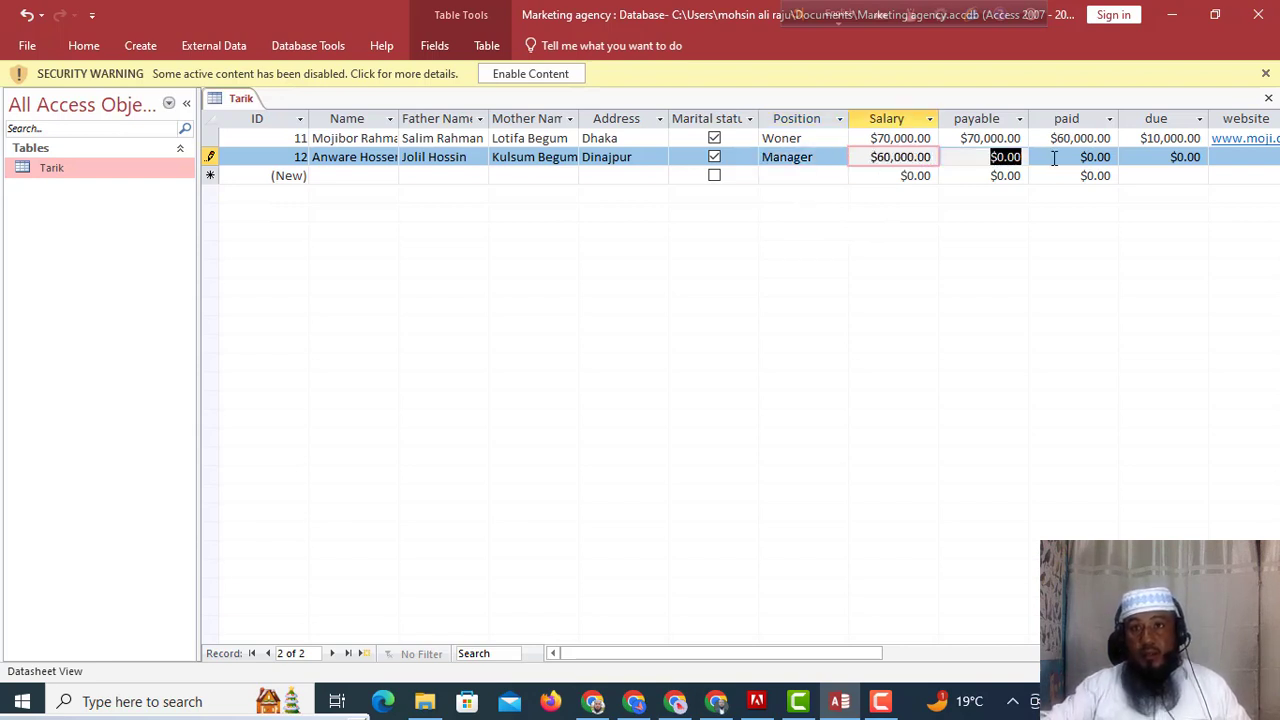
{"action": "type", "text": "60000"}
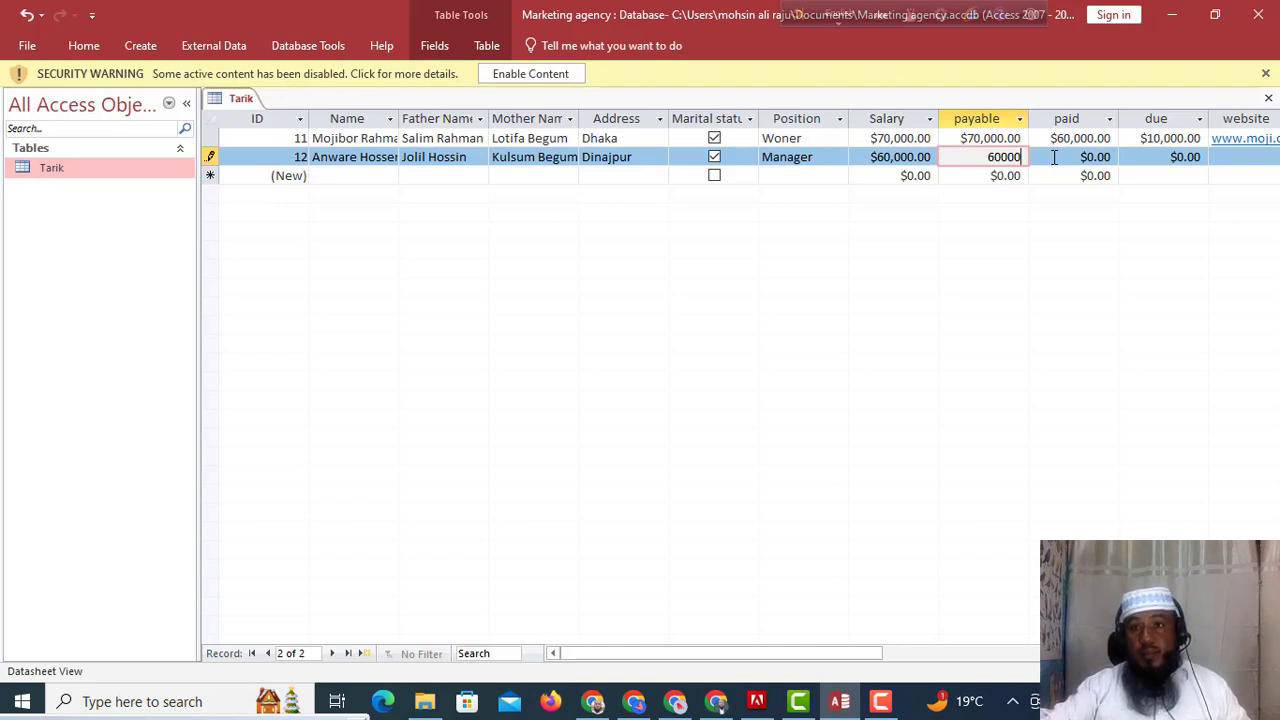
{"action": "left_click_drag", "start_coordinate": [1054, 157], "coordinate": [1131, 158]}
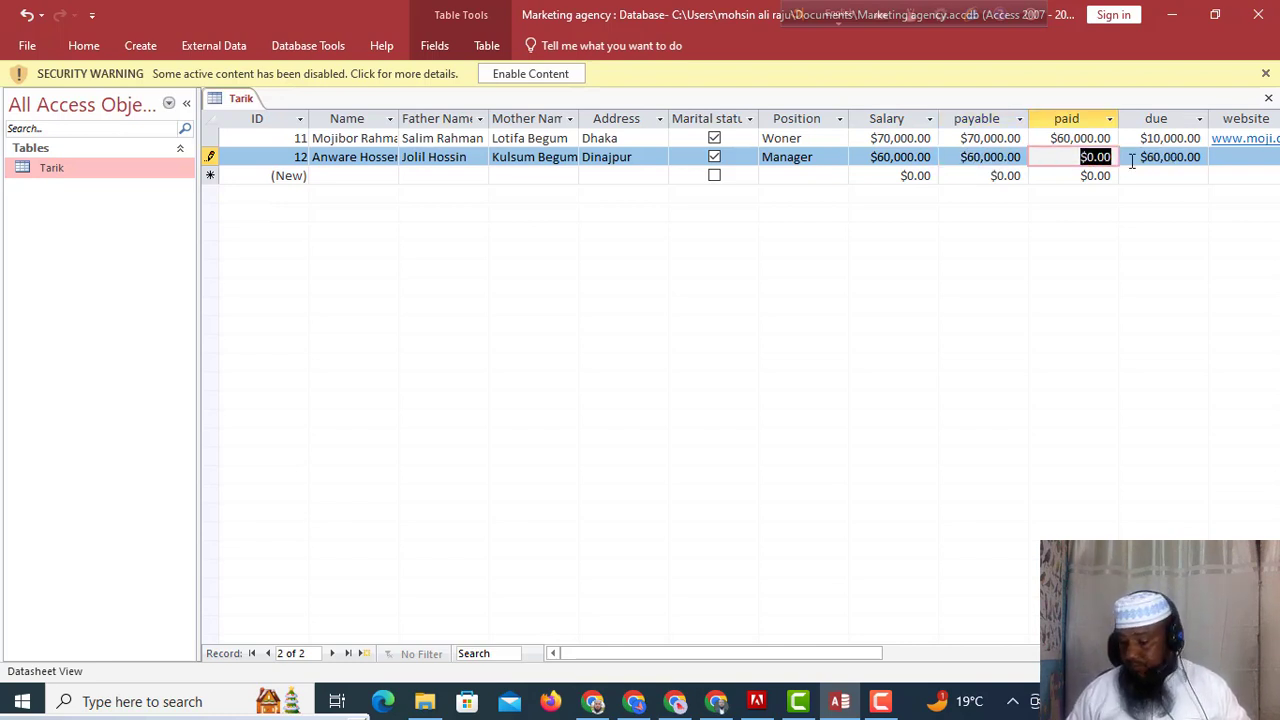
{"action": "type", "text": "50000"}
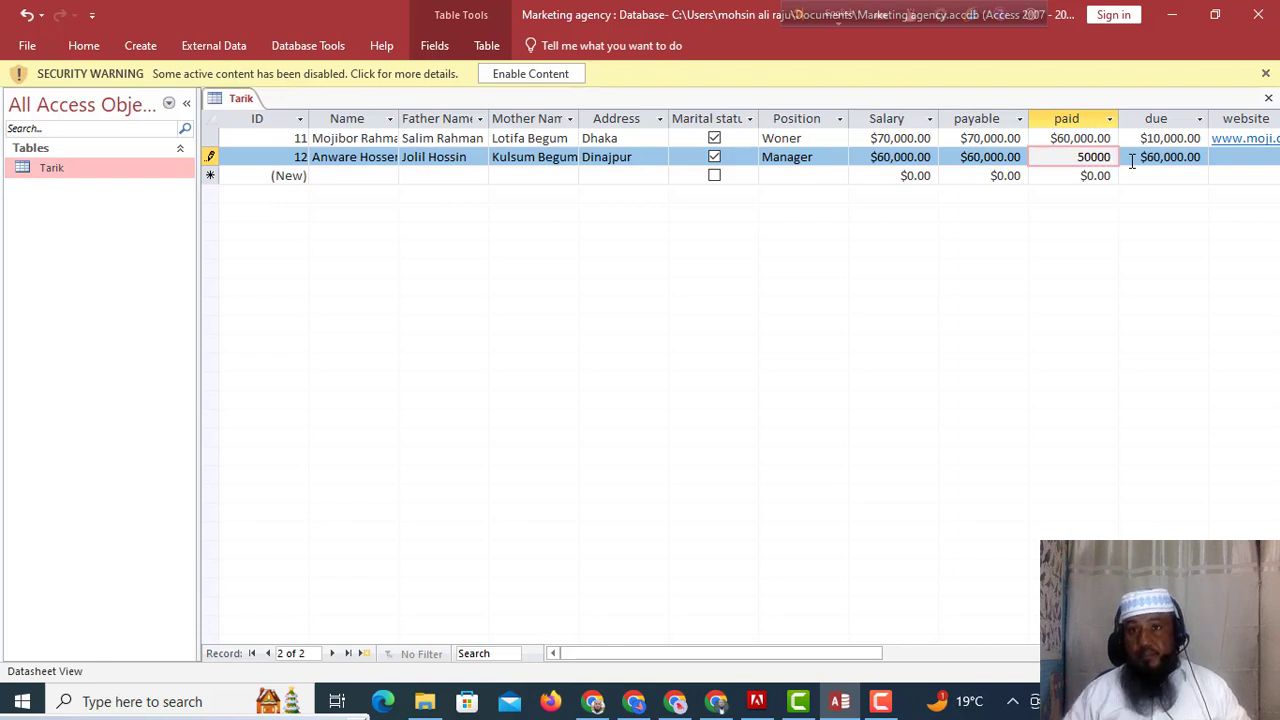
{"action": "left_click", "coordinate": [1169, 158]}
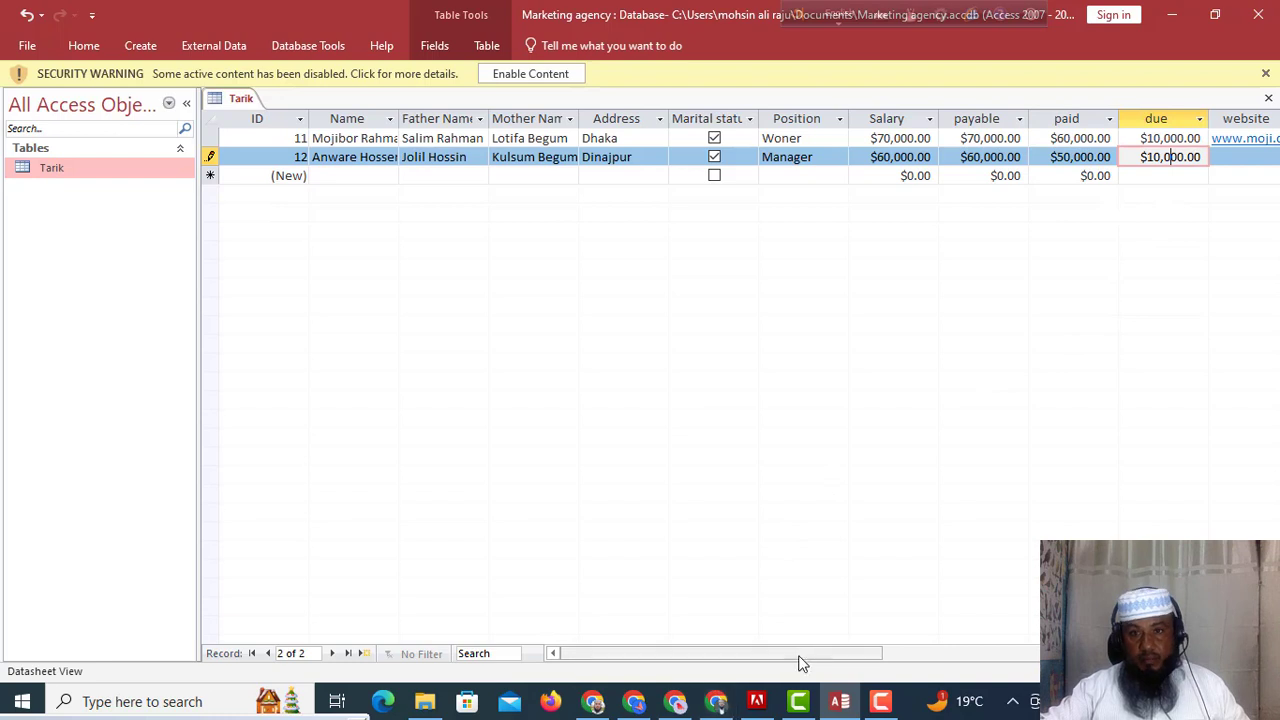
Enter the website address in record 12's website field.
{"action": "left_click_drag", "start_coordinate": [797, 663], "coordinate": [880, 658]}
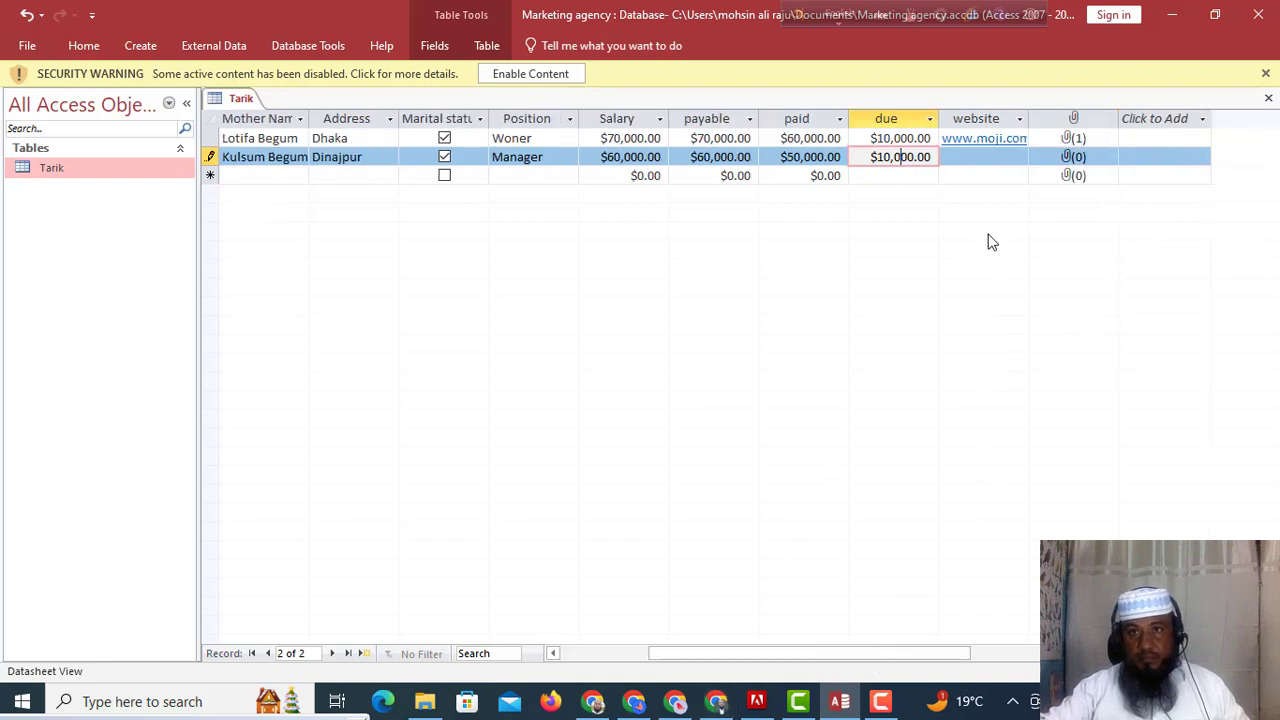
{"action": "left_click", "coordinate": [979, 158]}
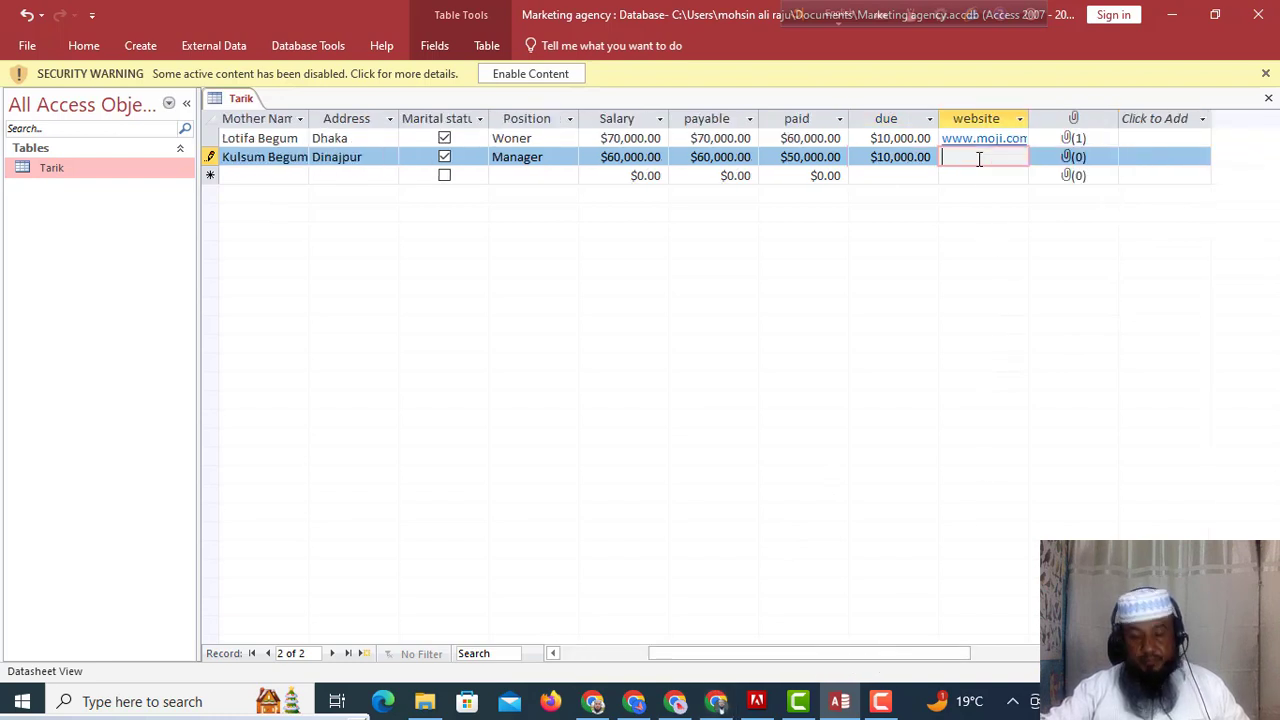
{"action": "type", "text": "www"}
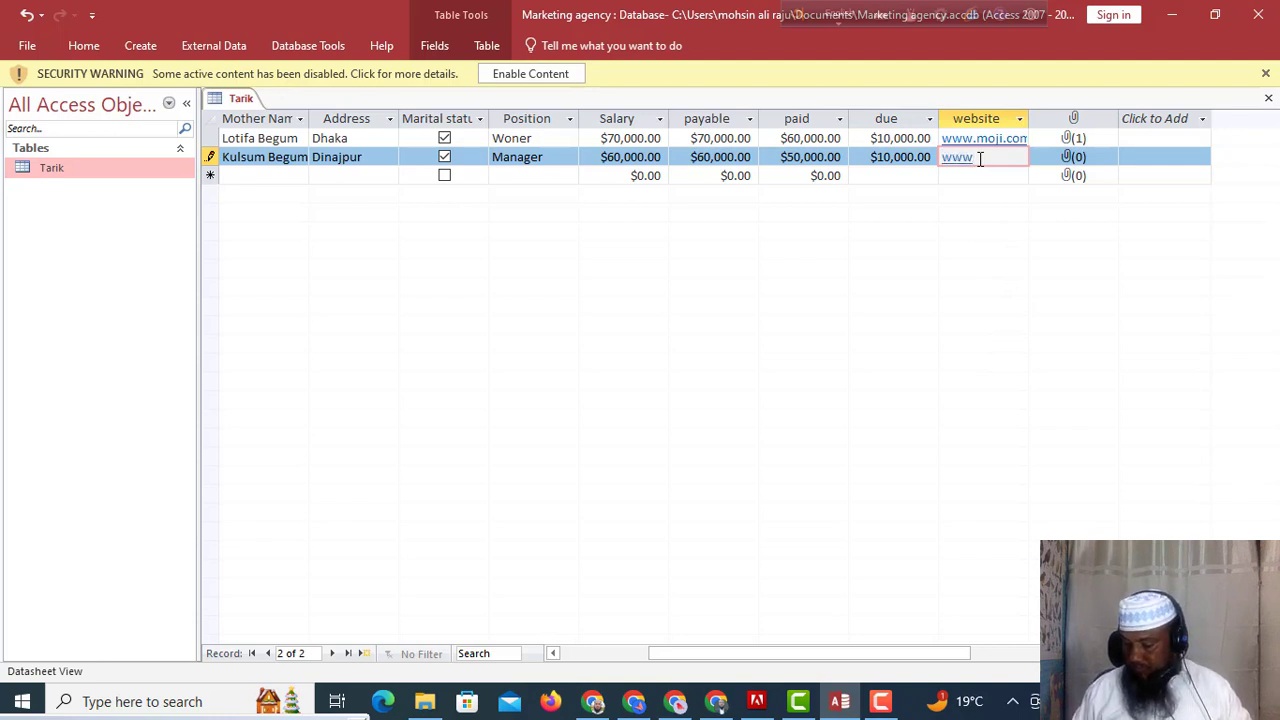
{"action": "type", "text": "."}
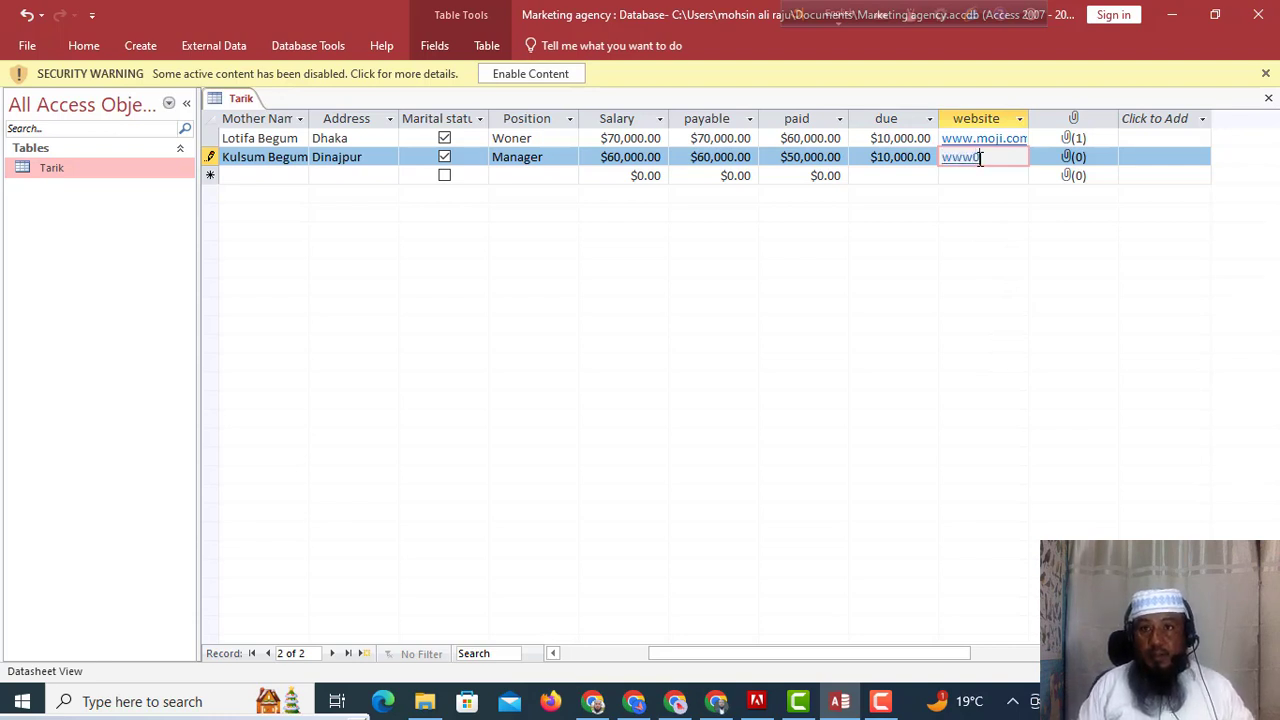
{"action": "key", "text": "BackSpace"}
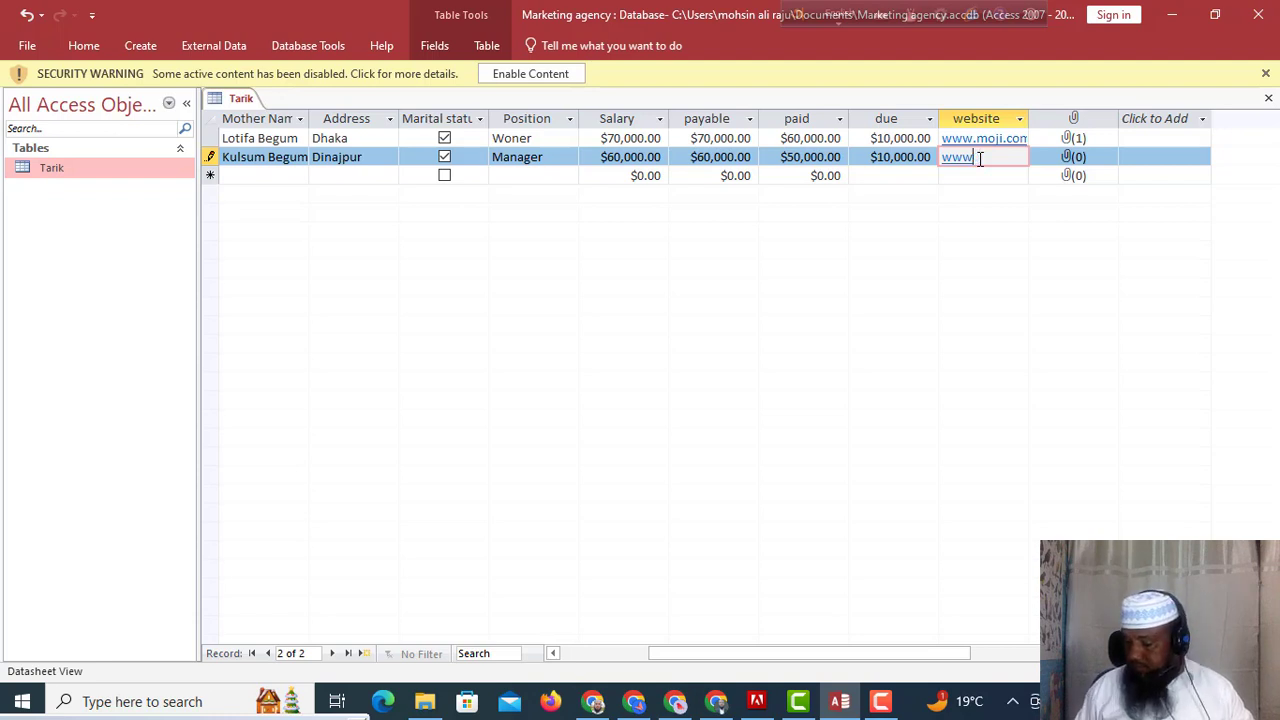
{"action": "type", "text": "."}
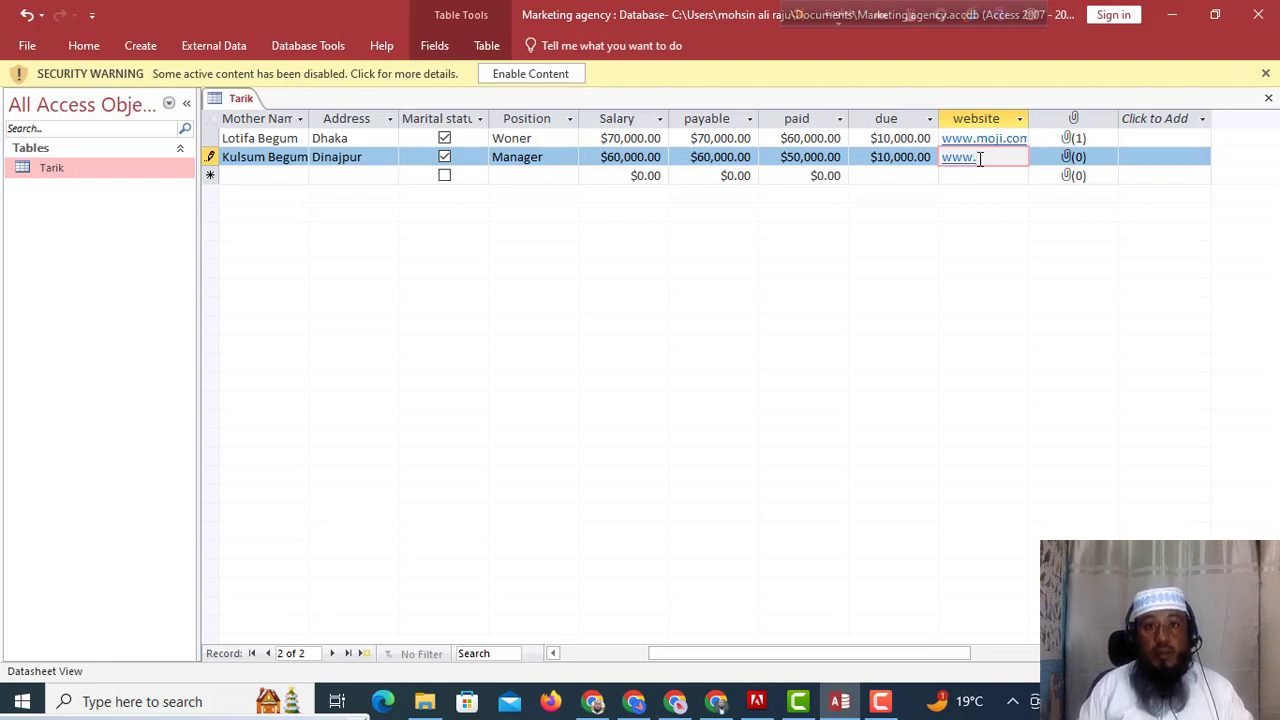
{"action": "type", "text": "moji"}
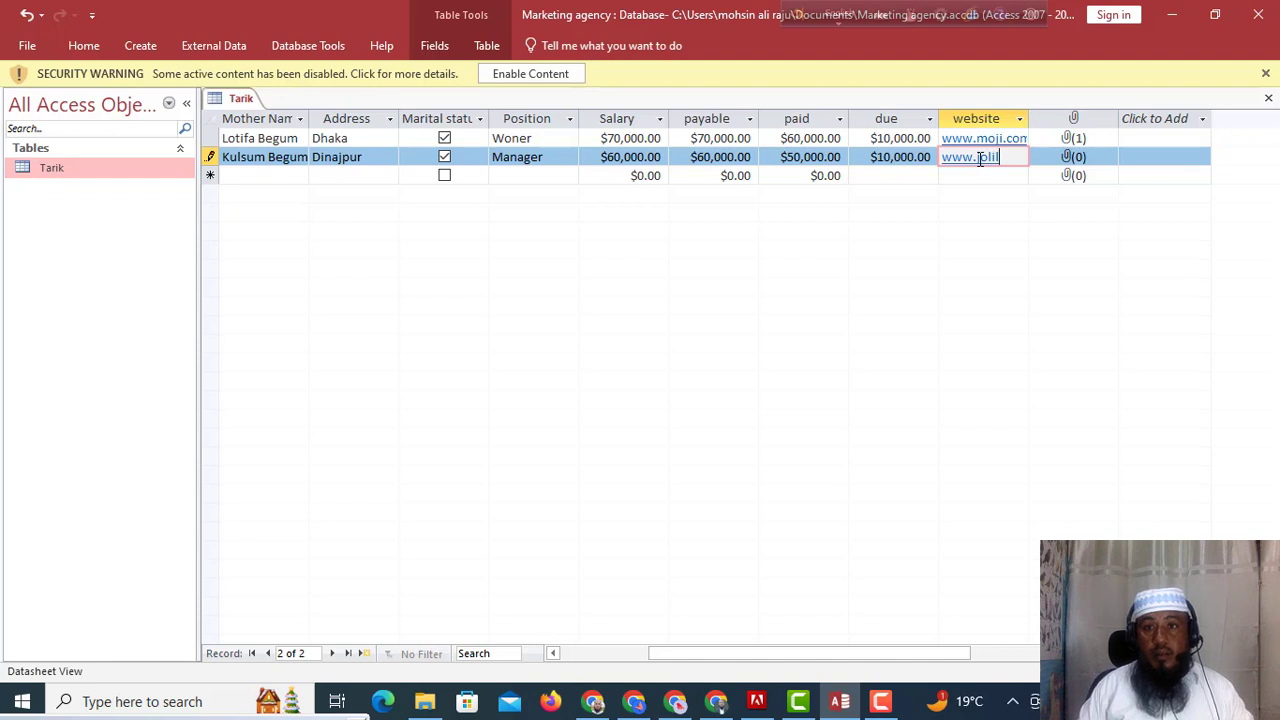
{"action": "type", "text": ".com"}
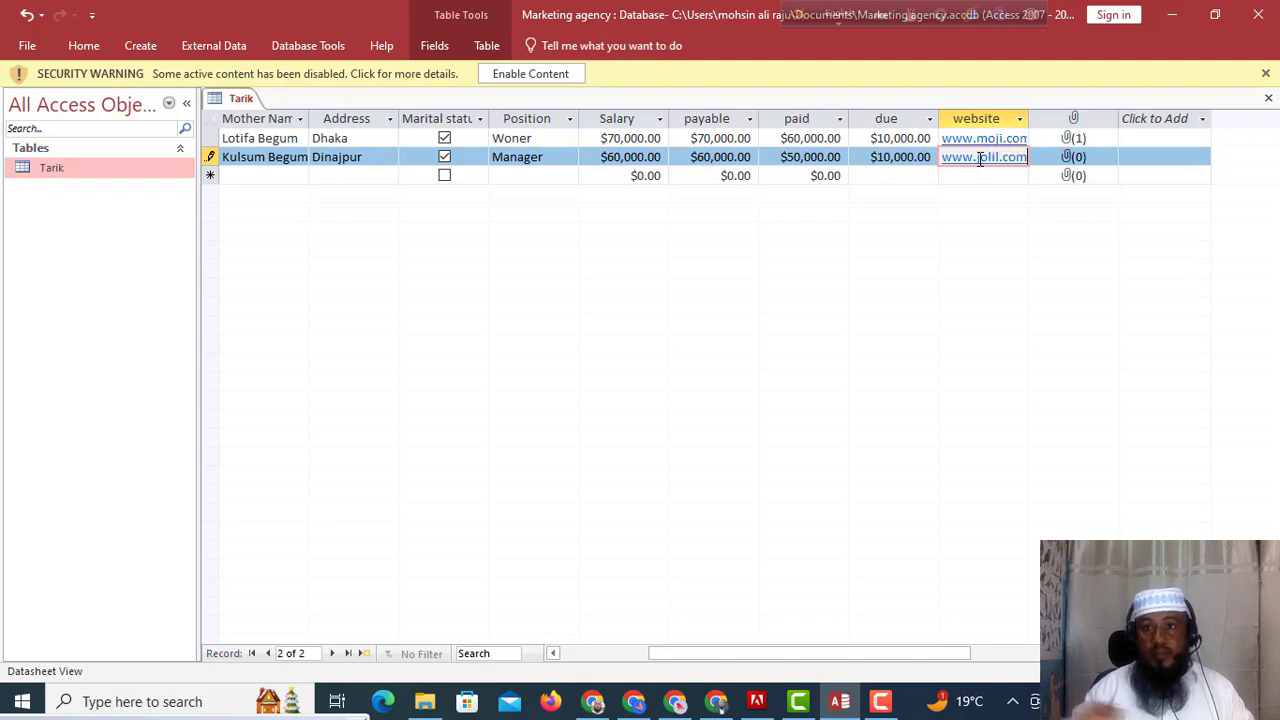
{"action": "double_click", "coordinate": [1094, 157]}
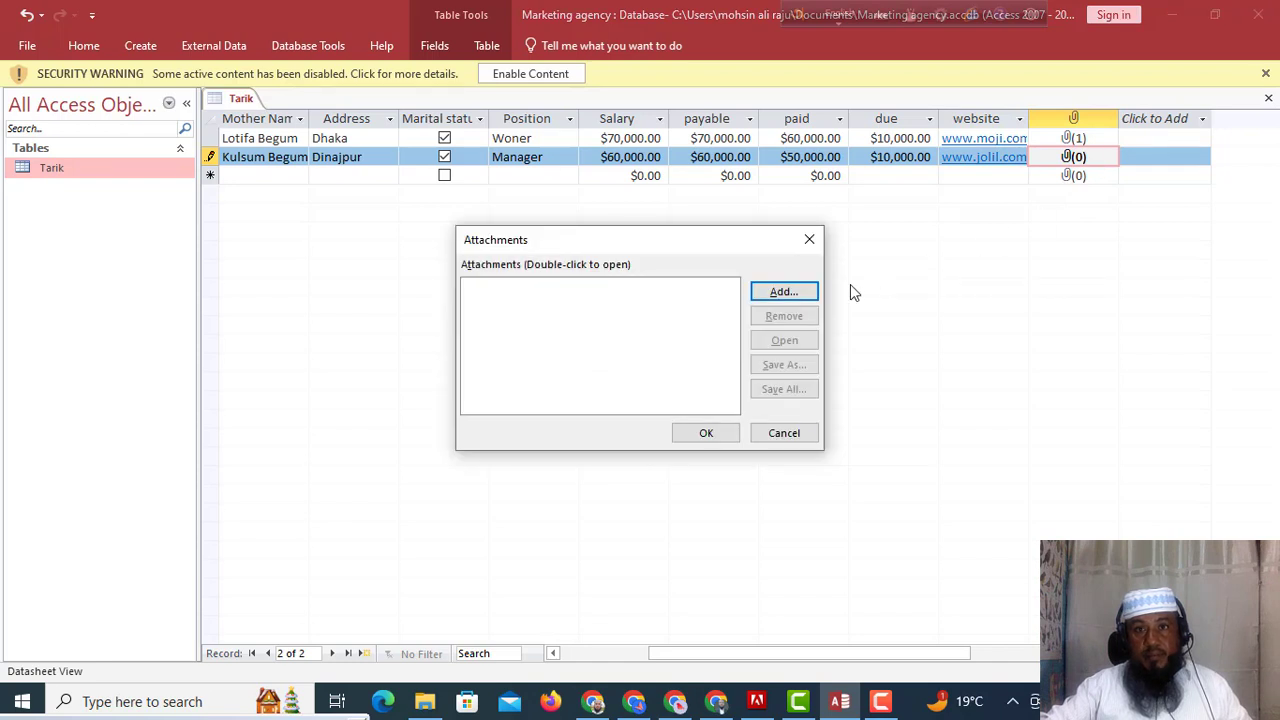
Attach the PPSIZE01 picture to record 12.
{"action": "left_click", "coordinate": [782, 295]}
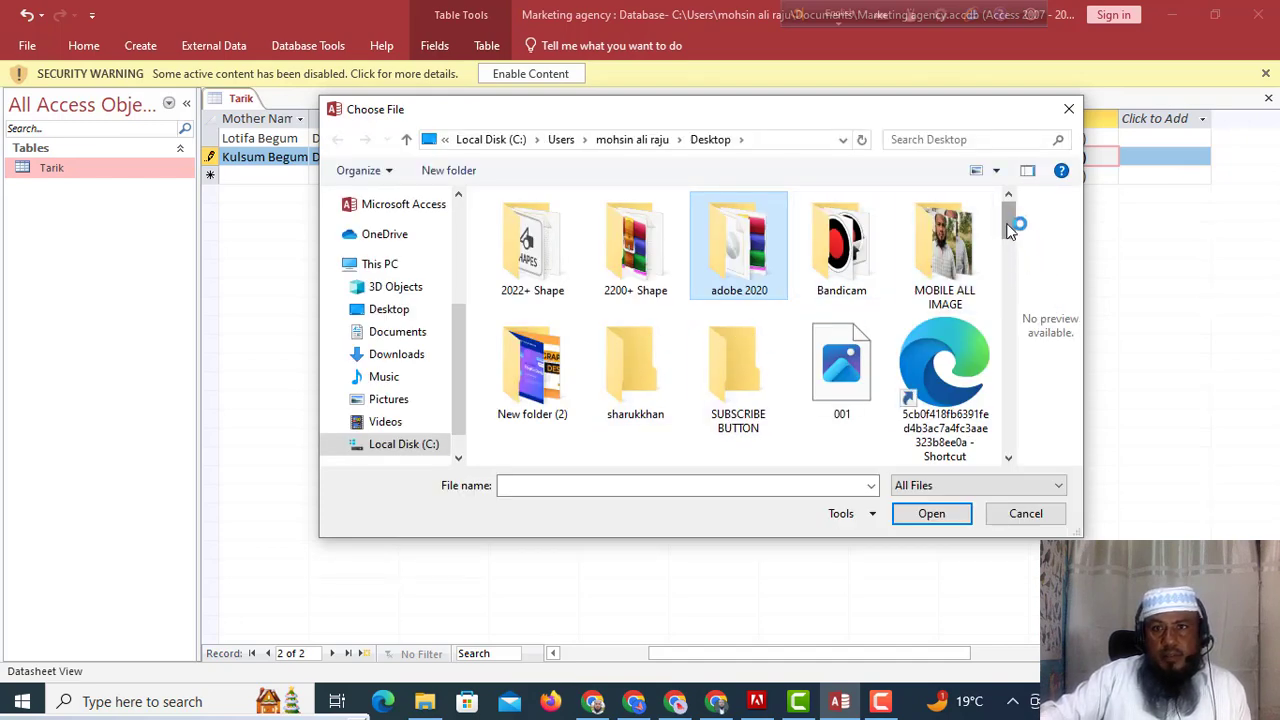
{"action": "left_click_drag", "start_coordinate": [1010, 222], "coordinate": [1008, 384]}
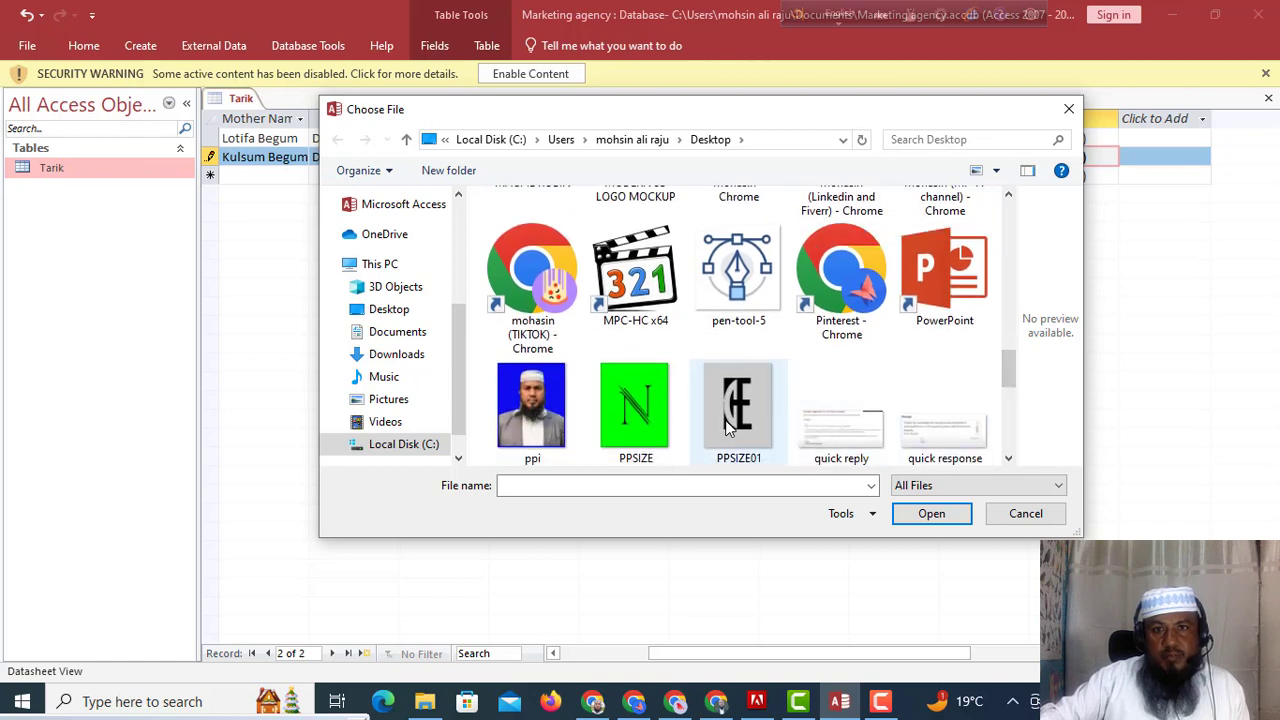
{"action": "left_click", "coordinate": [729, 425]}
{"action": "left_click", "coordinate": [932, 515]}
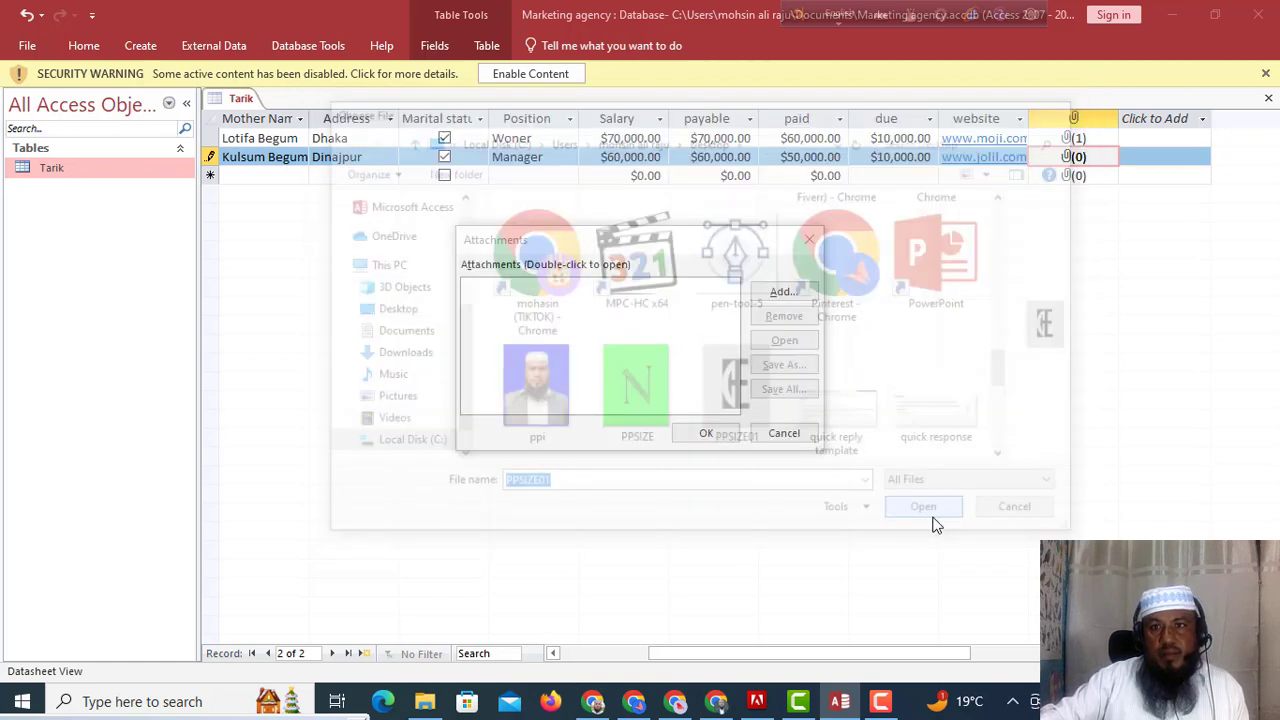
{"action": "left_click", "coordinate": [707, 437]}
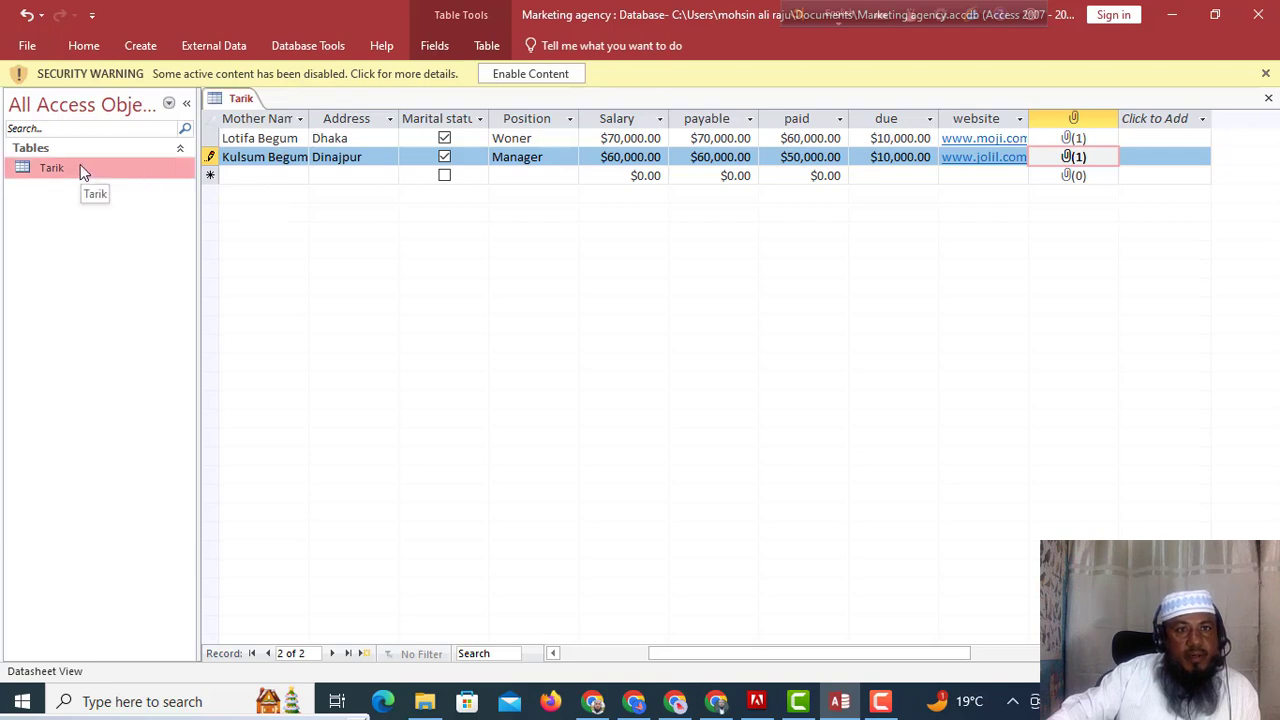
Switch to the Create tab to show the commands for making new forms.
{"action": "left_click", "coordinate": [138, 48]}
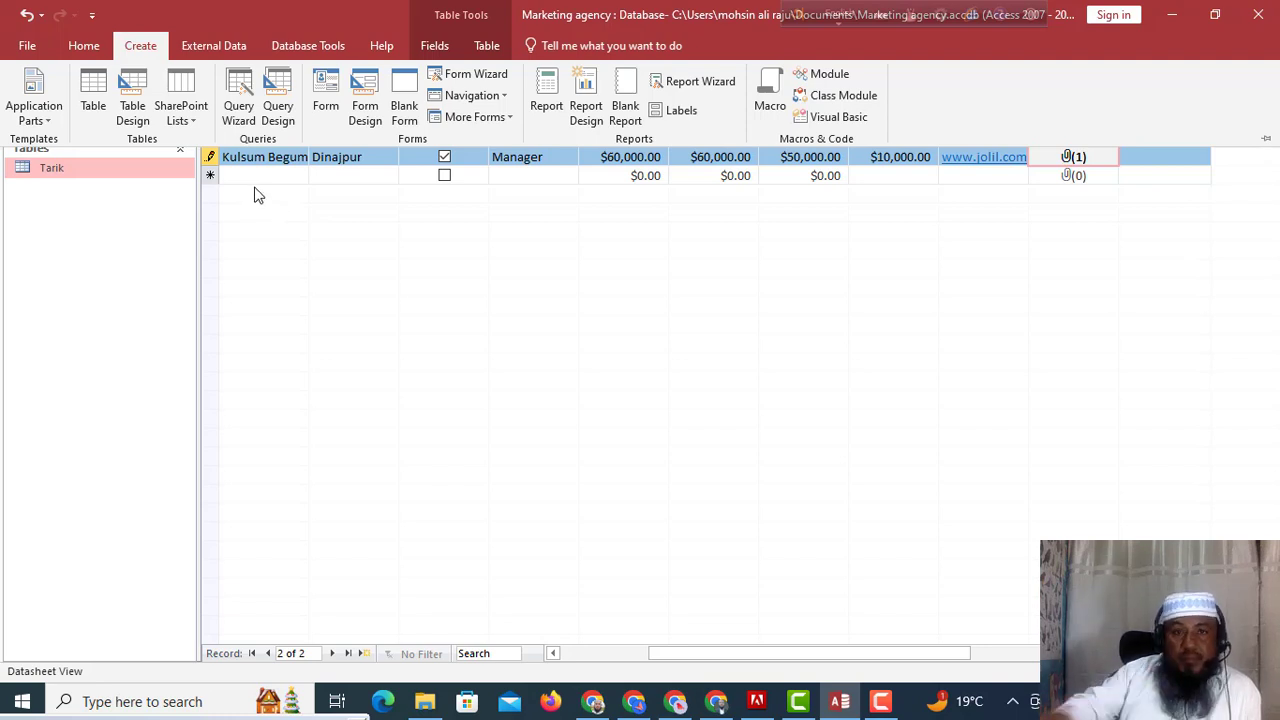
Create a form from the Tarik table, save it as 'Form01', and select it under Forms.
{"action": "left_click", "coordinate": [326, 108]}
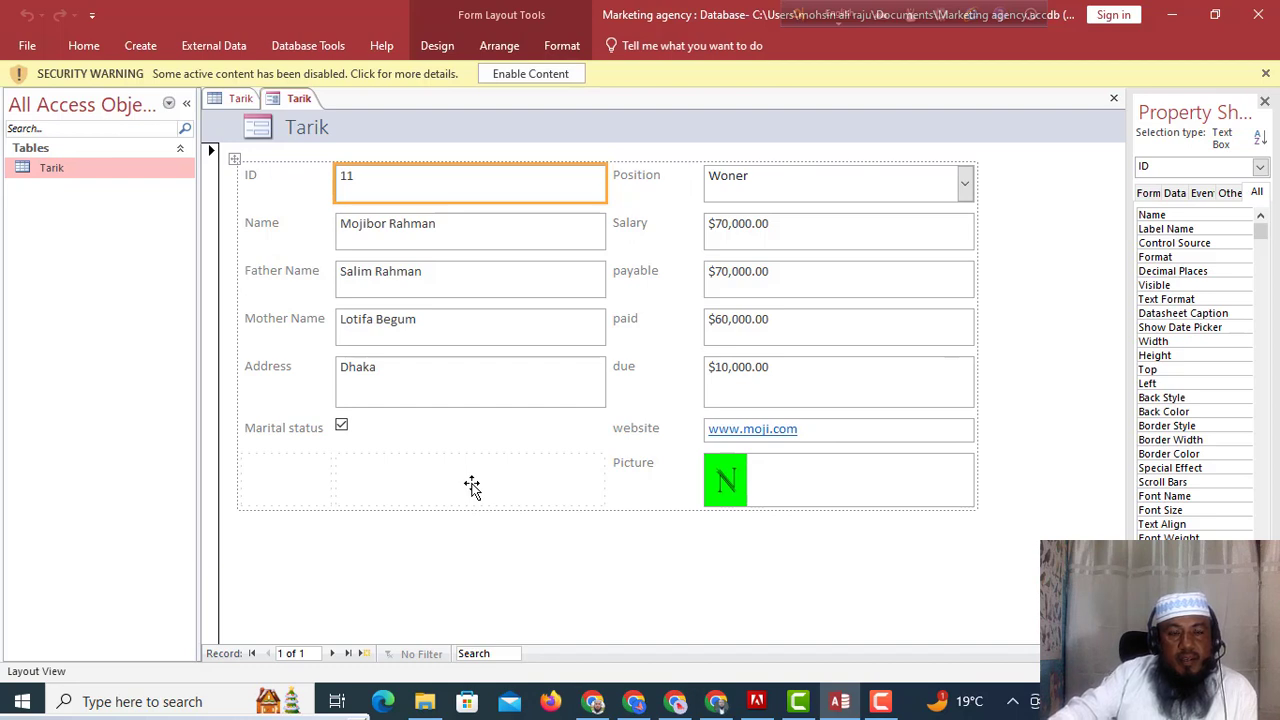
{"action": "right_click", "coordinate": [300, 103]}
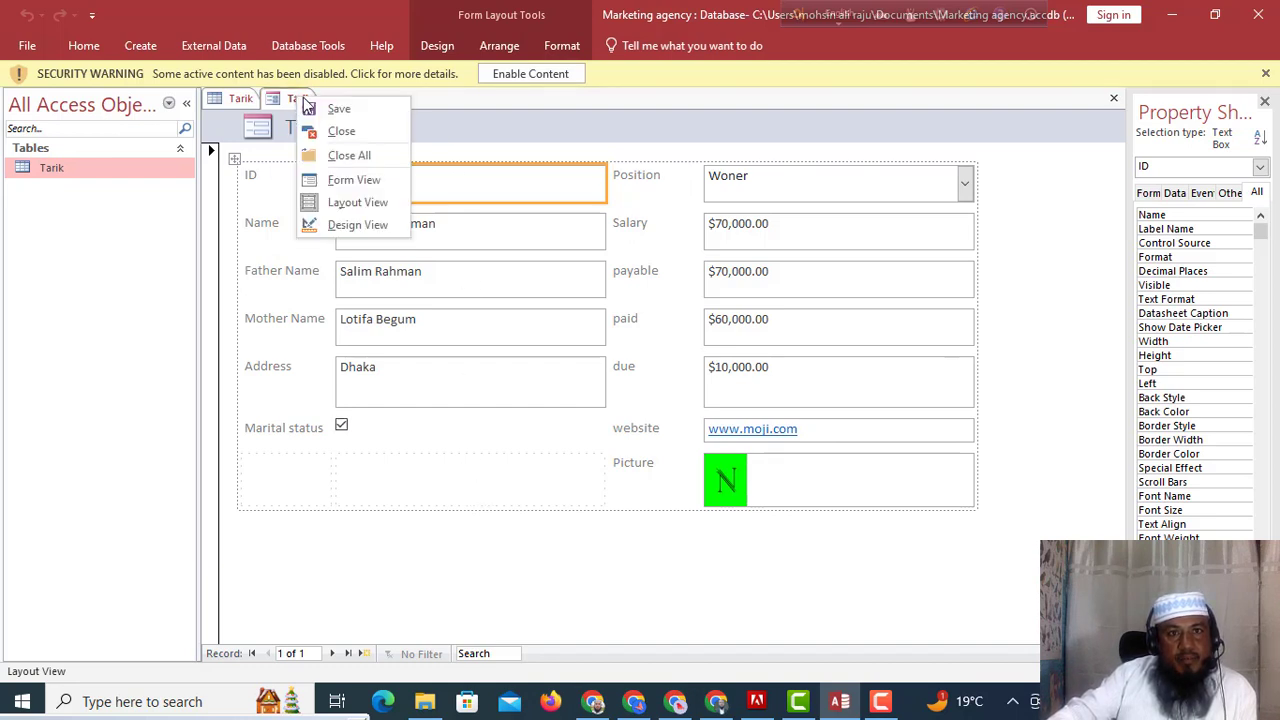
{"action": "left_click", "coordinate": [339, 110]}
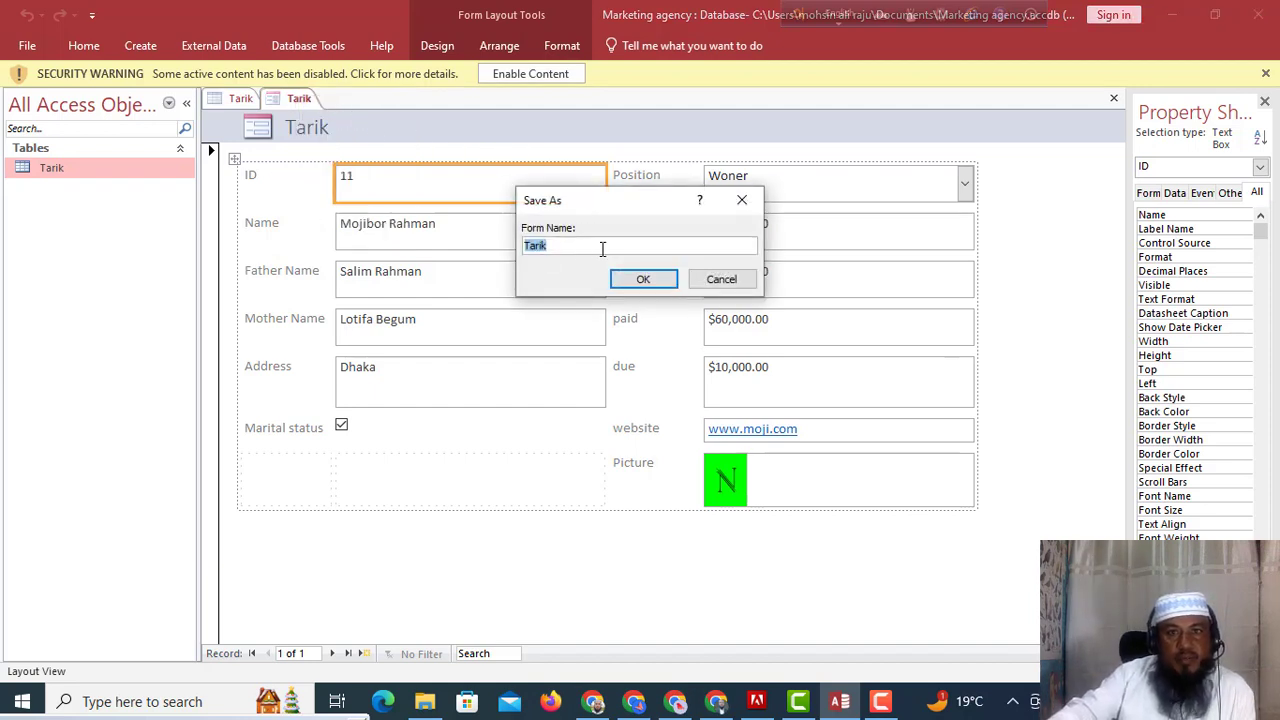
{"action": "left_click", "coordinate": [560, 248]}
{"action": "left_click_drag", "start_coordinate": [560, 248], "coordinate": [501, 251]}
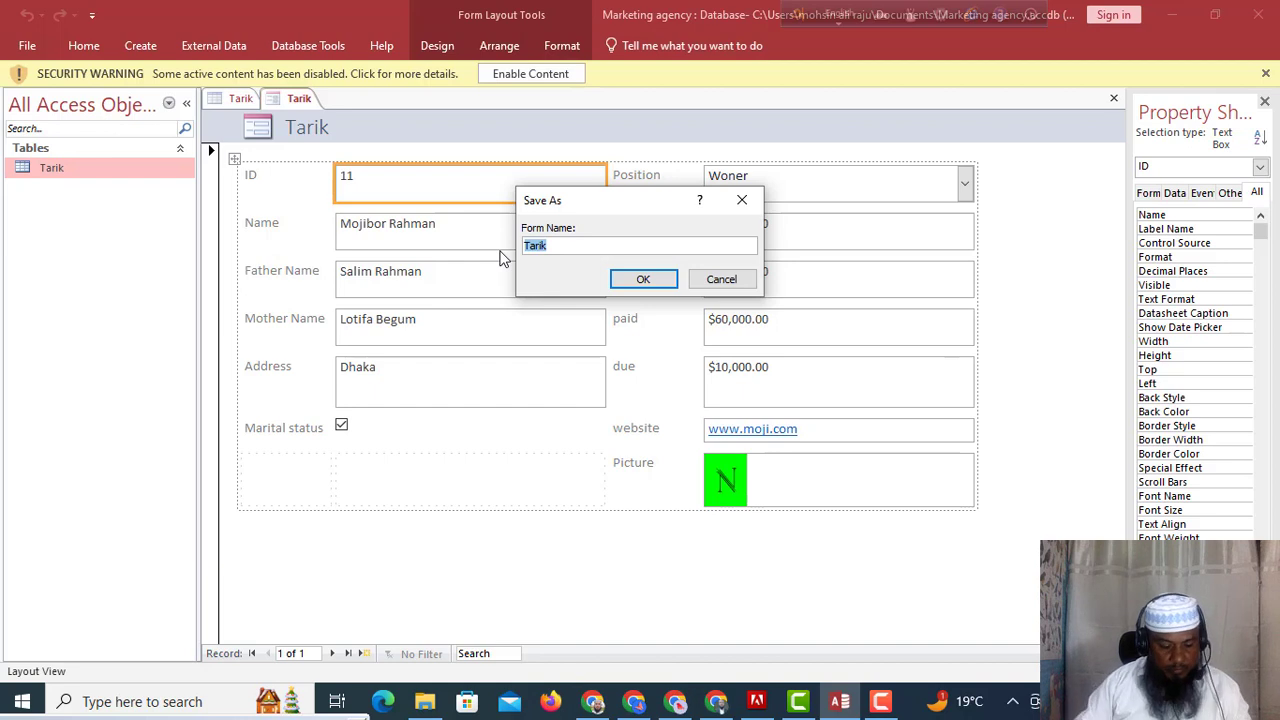
{"action": "type", "text": "F"}
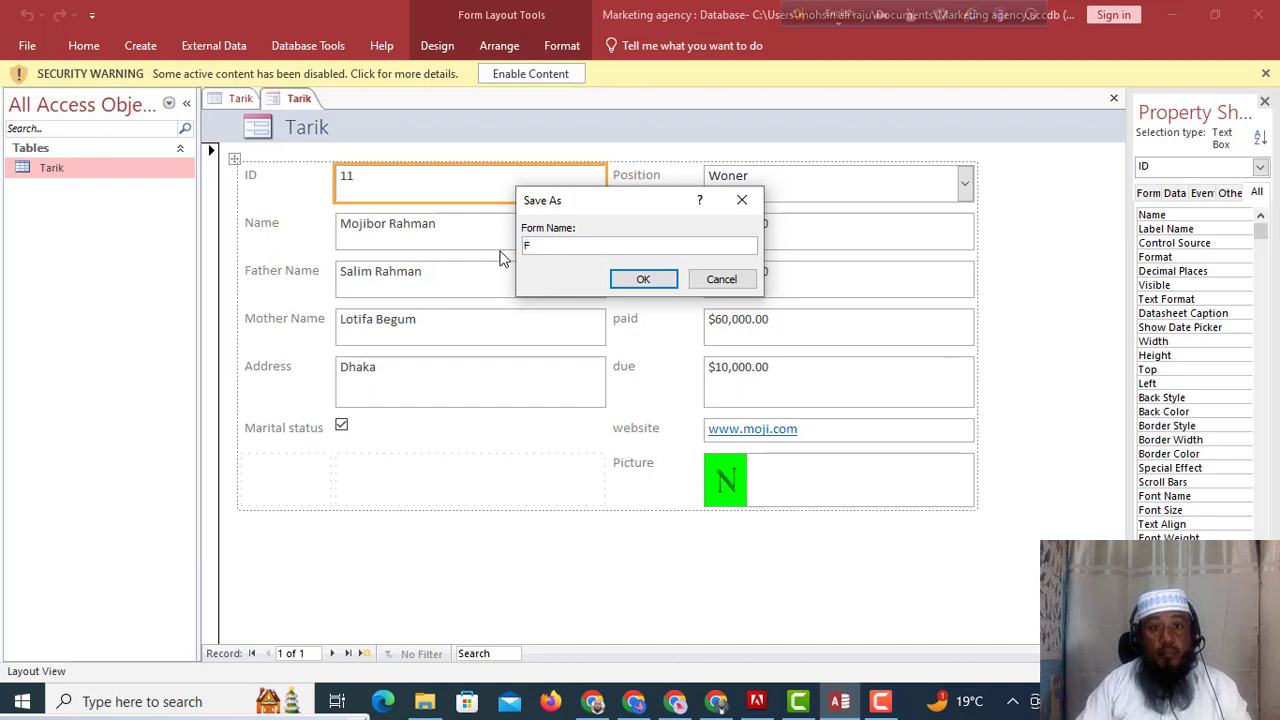
{"action": "type", "text": "orm01"}
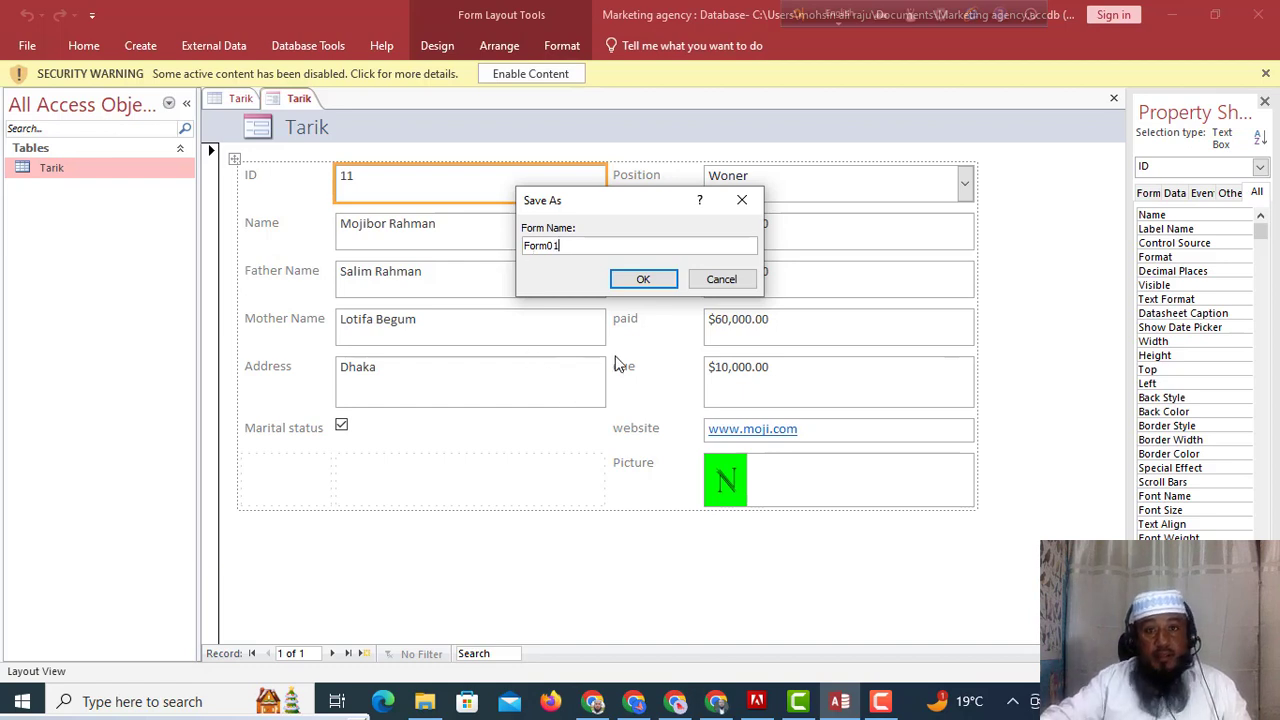
{"action": "left_click", "coordinate": [650, 284]}
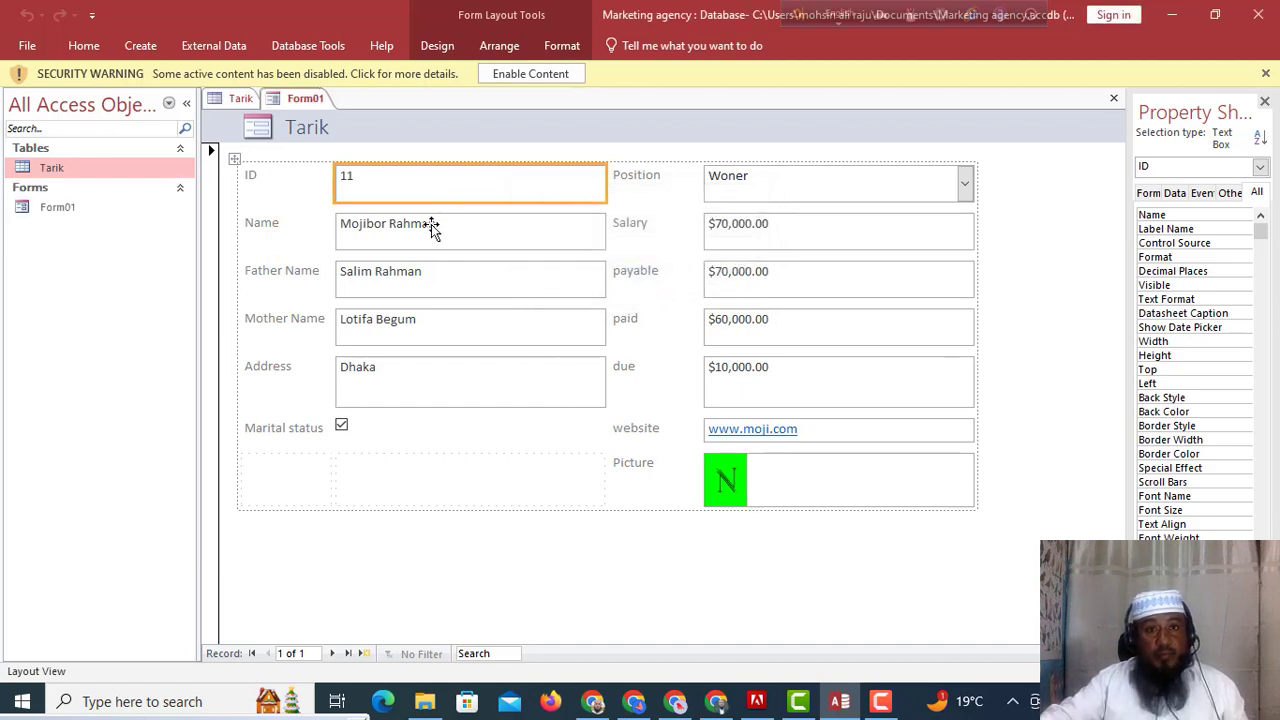
{"action": "left_click", "coordinate": [97, 212]}
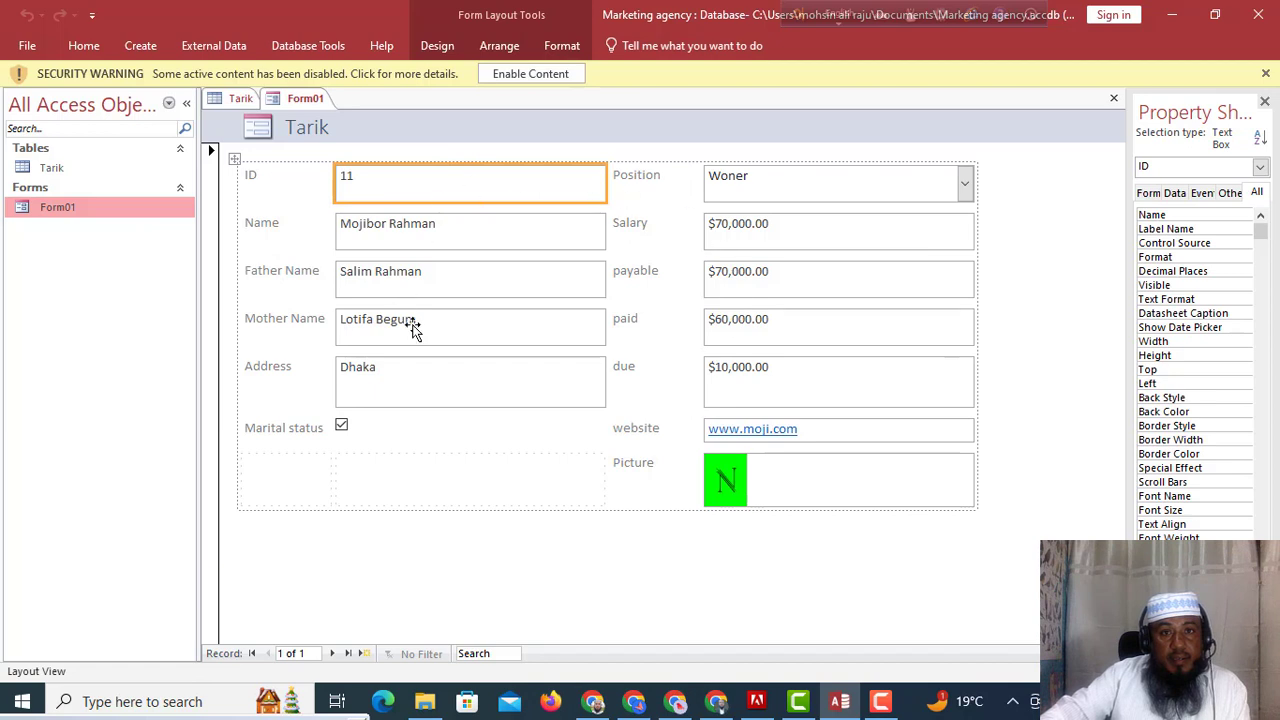
Open Form01 in Design View, select all its controls, and remove their grouped layout.
{"action": "right_click", "coordinate": [119, 206]}
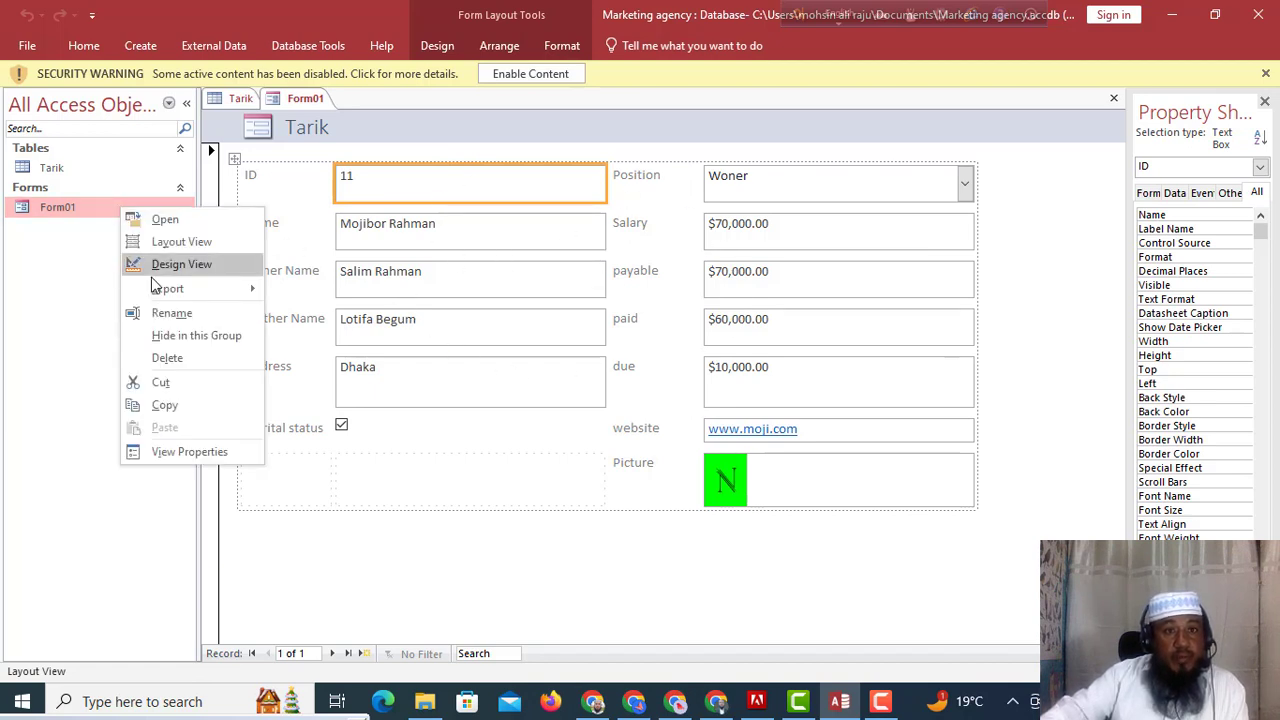
{"action": "left_click", "coordinate": [180, 264]}
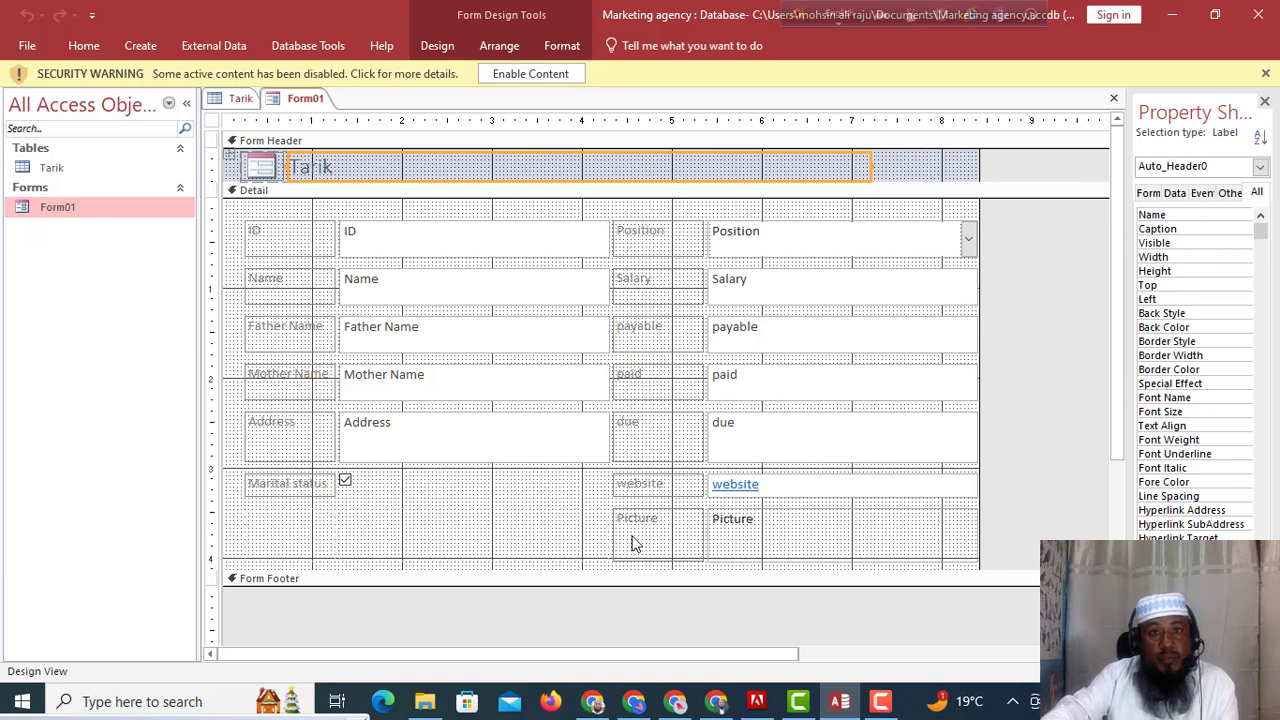
{"action": "left_click", "coordinate": [410, 237]}
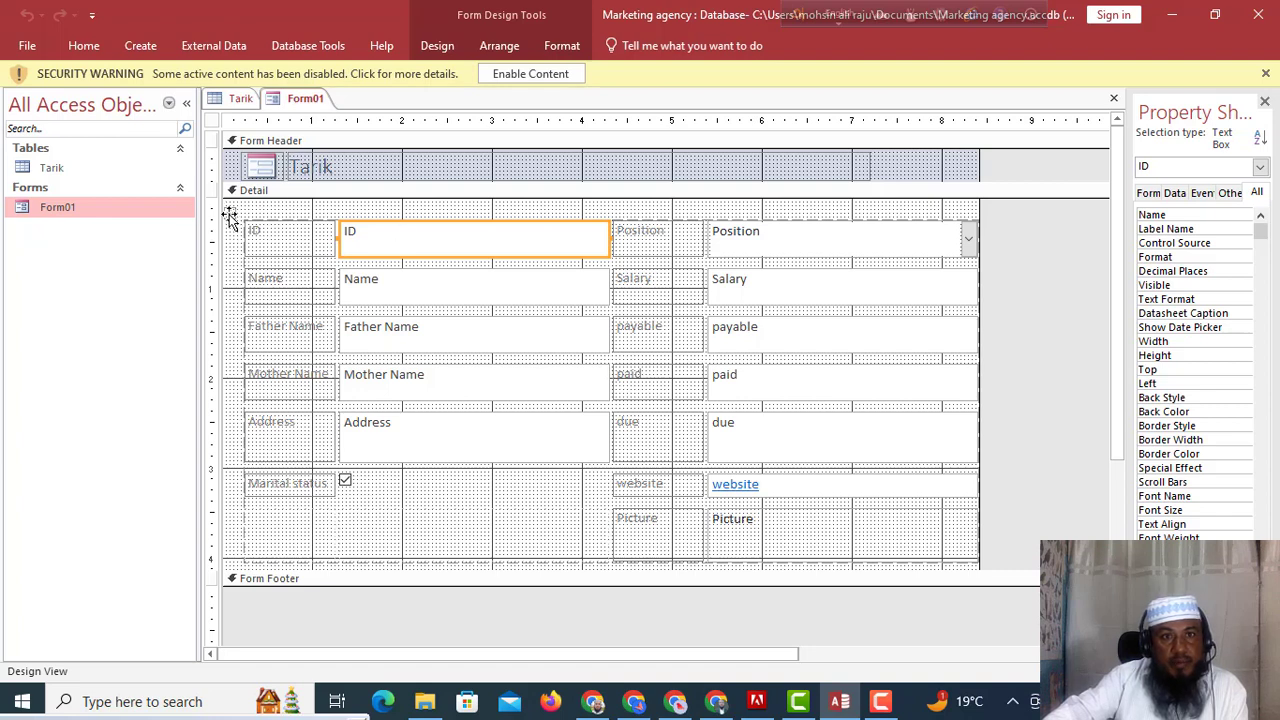
{"action": "left_click", "coordinate": [229, 213]}
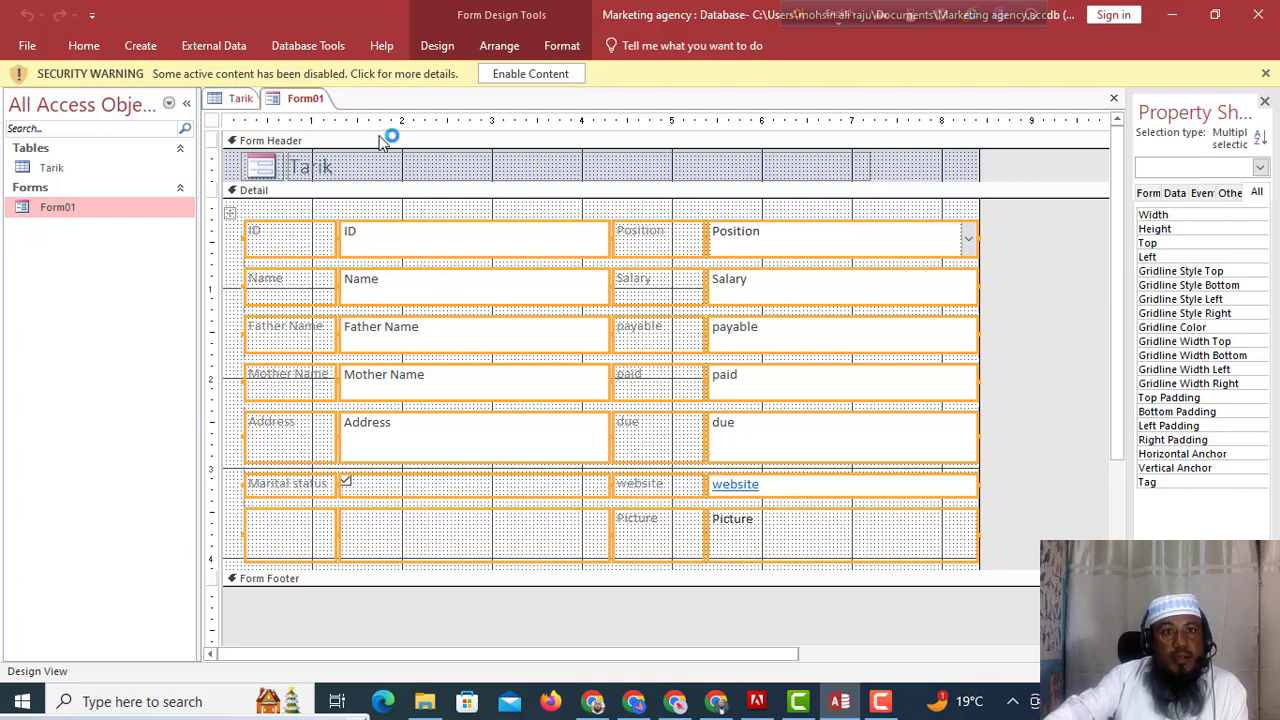
{"action": "left_click", "coordinate": [507, 54]}
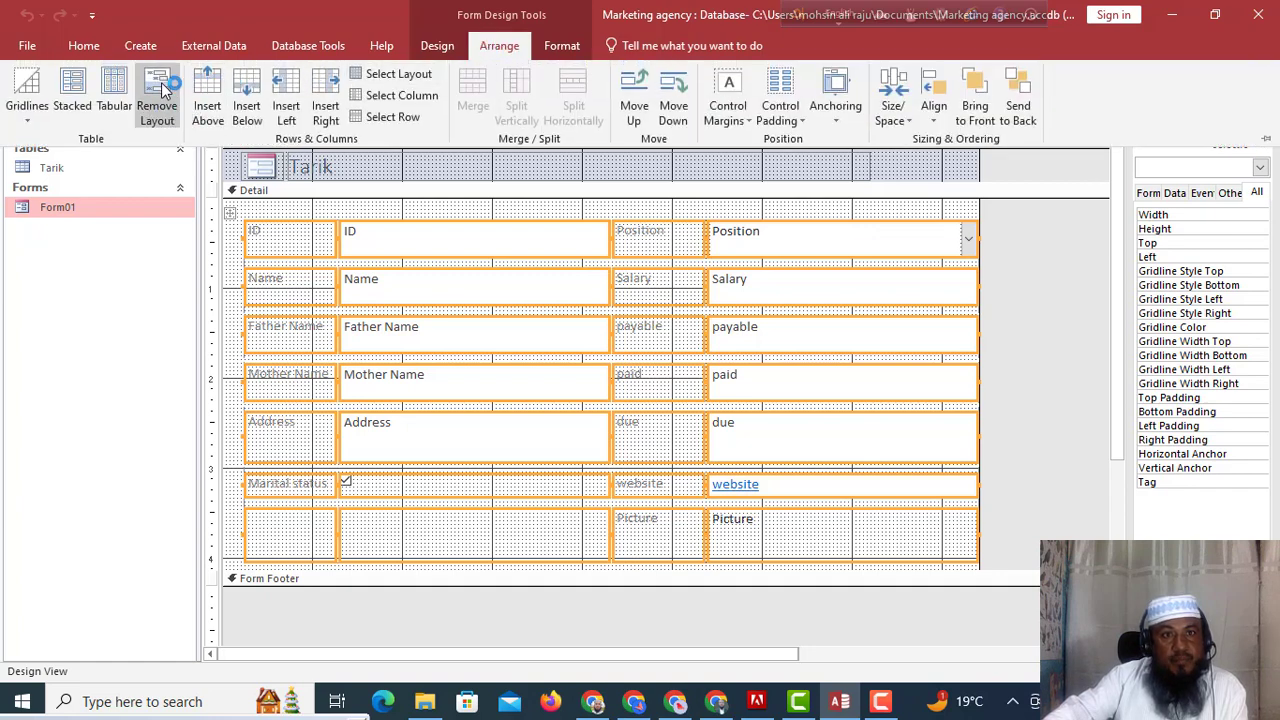
{"action": "left_click", "coordinate": [160, 100]}
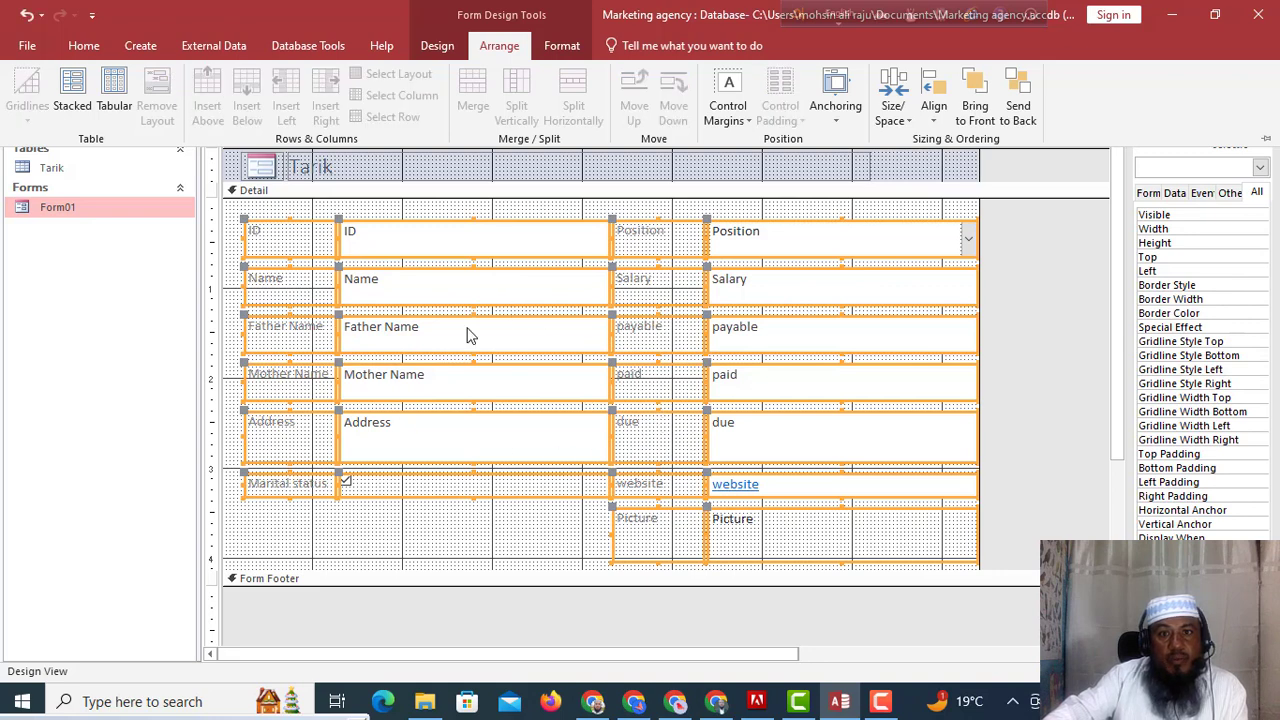
{"action": "left_click", "coordinate": [517, 534]}
Narrow the ID and Name text boxes in Form01's Detail section.
{"action": "left_click", "coordinate": [517, 534]}
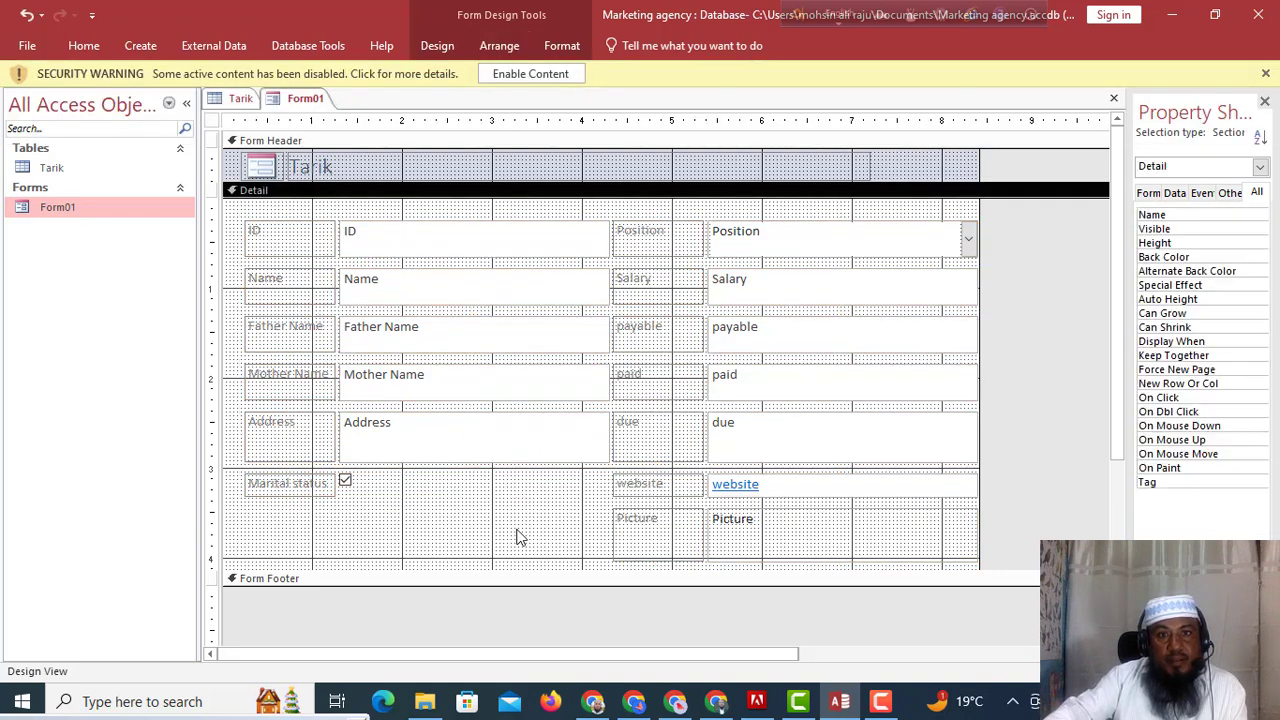
{"action": "left_click", "coordinate": [509, 246]}
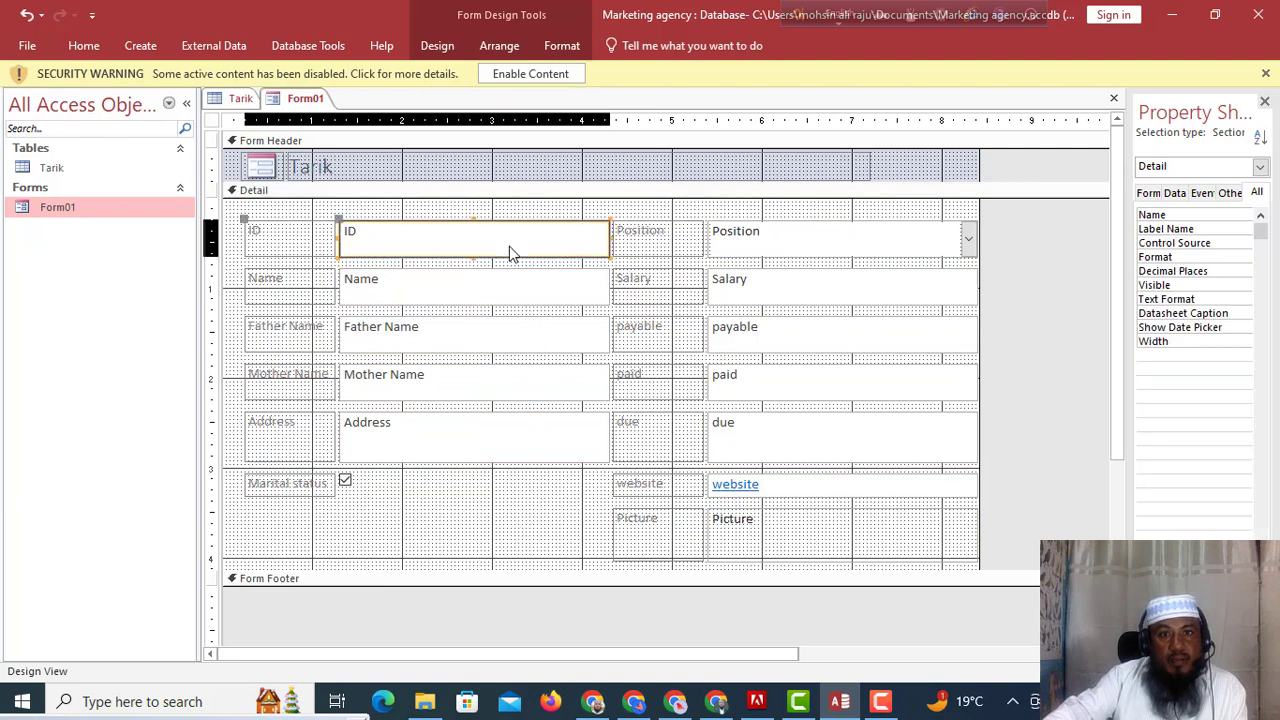
{"action": "left_click_drag", "start_coordinate": [608, 234], "coordinate": [465, 252]}
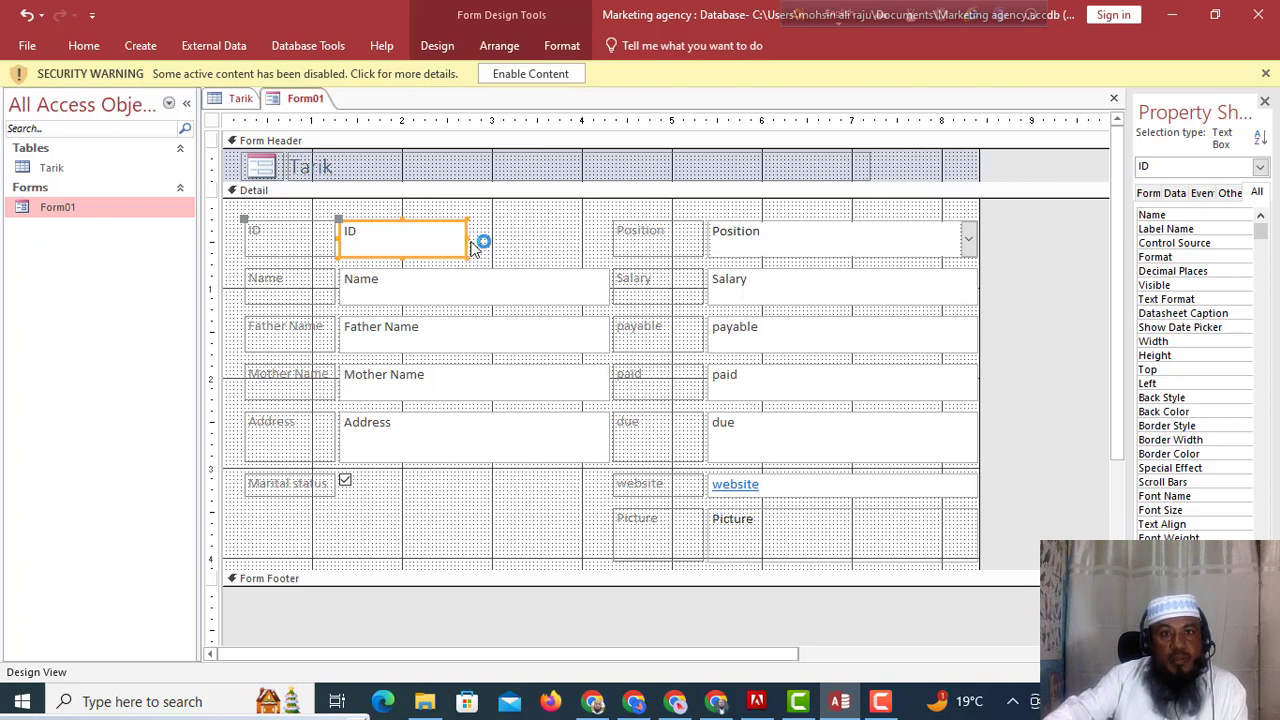
{"action": "left_click", "coordinate": [537, 284]}
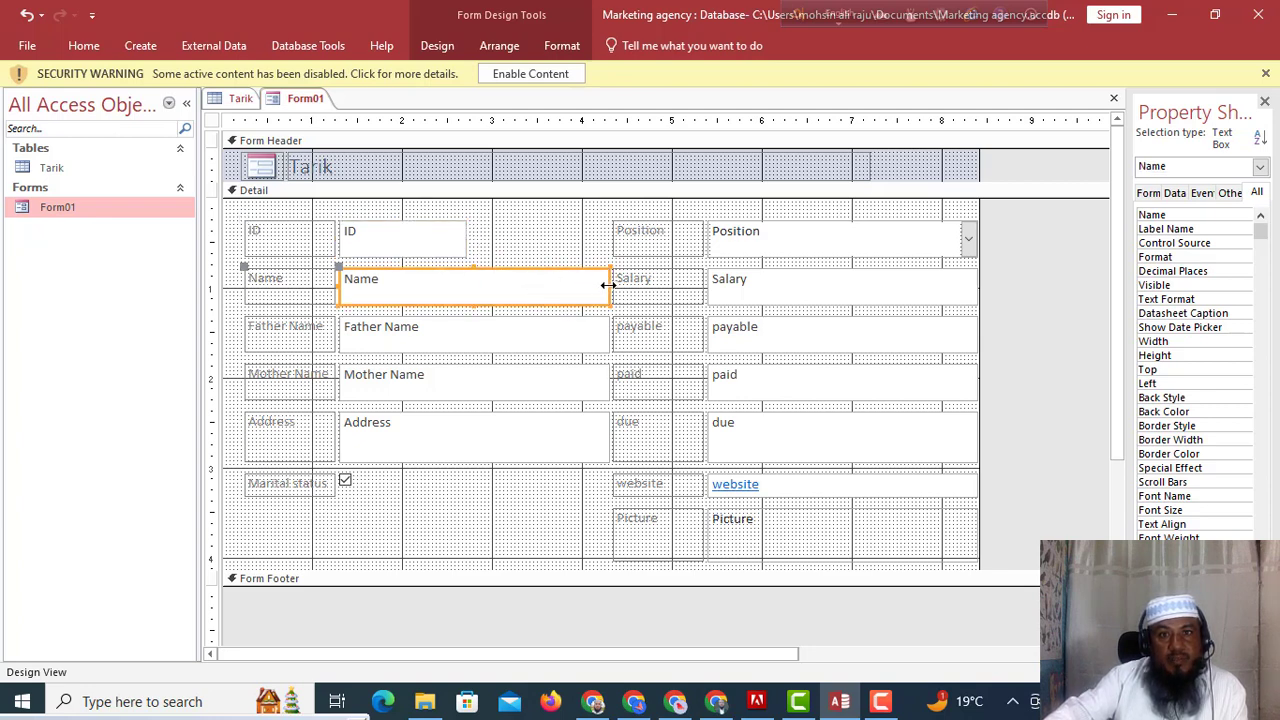
{"action": "left_click_drag", "start_coordinate": [608, 285], "coordinate": [466, 291]}
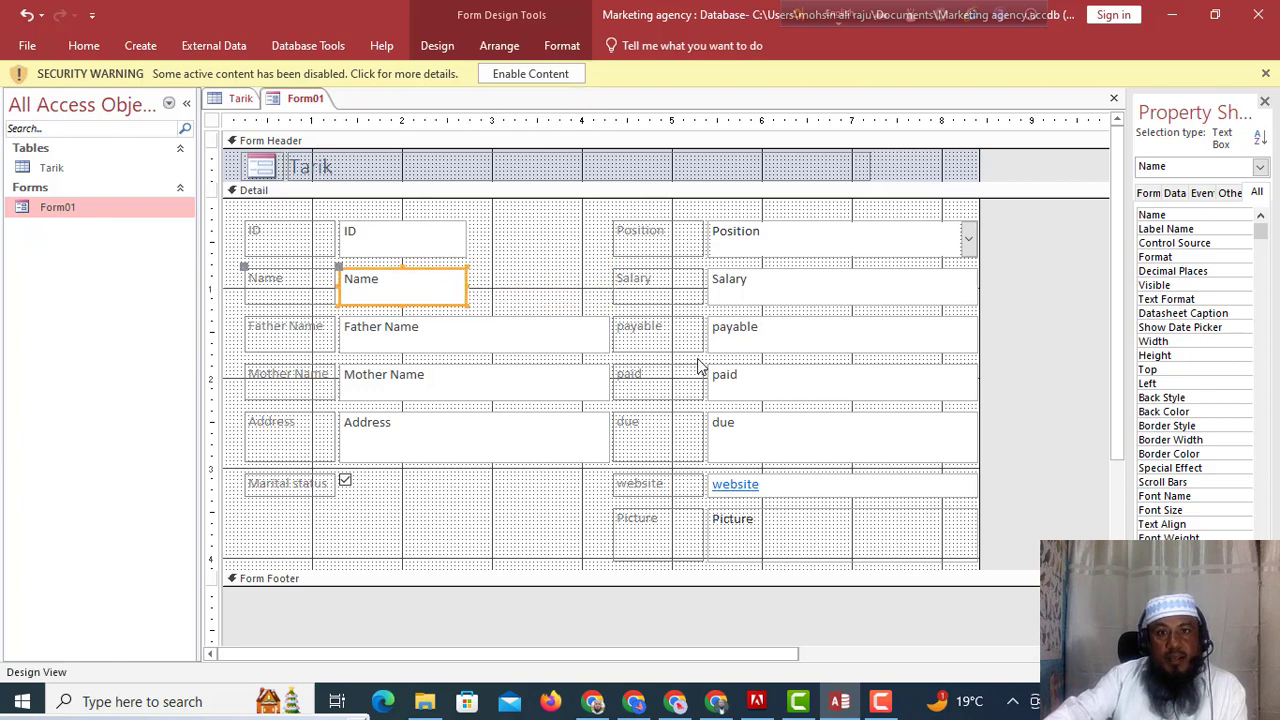
Move the Position label and combo box down, and the Picture label and box to the top row.
{"action": "left_click", "coordinate": [645, 540]}
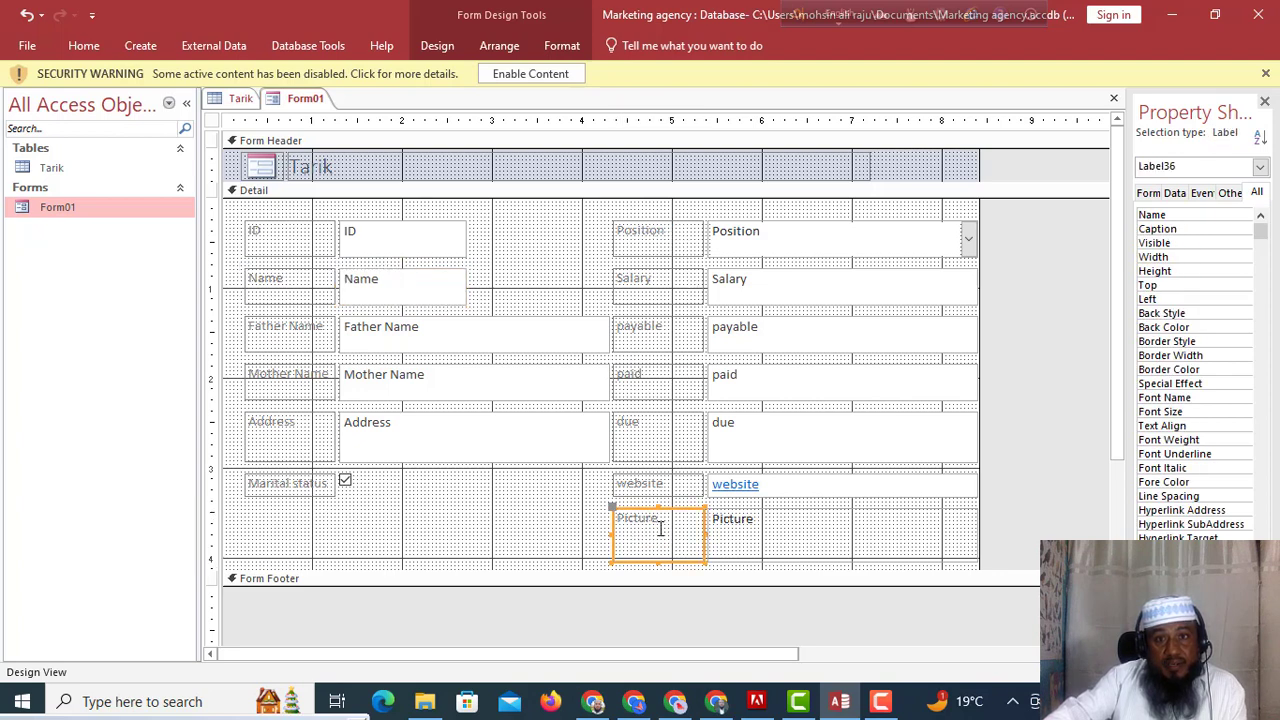
{"action": "left_click", "coordinate": [668, 238]}
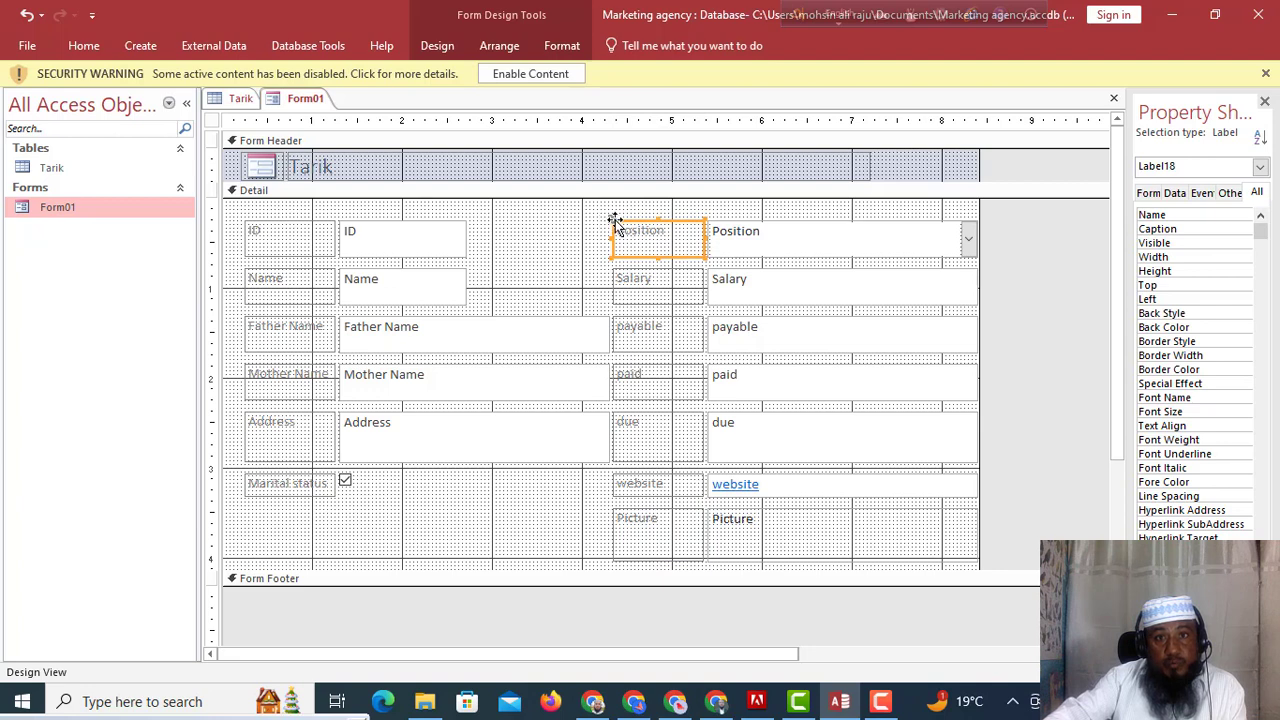
{"action": "left_click_drag", "start_coordinate": [615, 222], "coordinate": [354, 530]}
{"action": "left_click", "coordinate": [656, 538]}
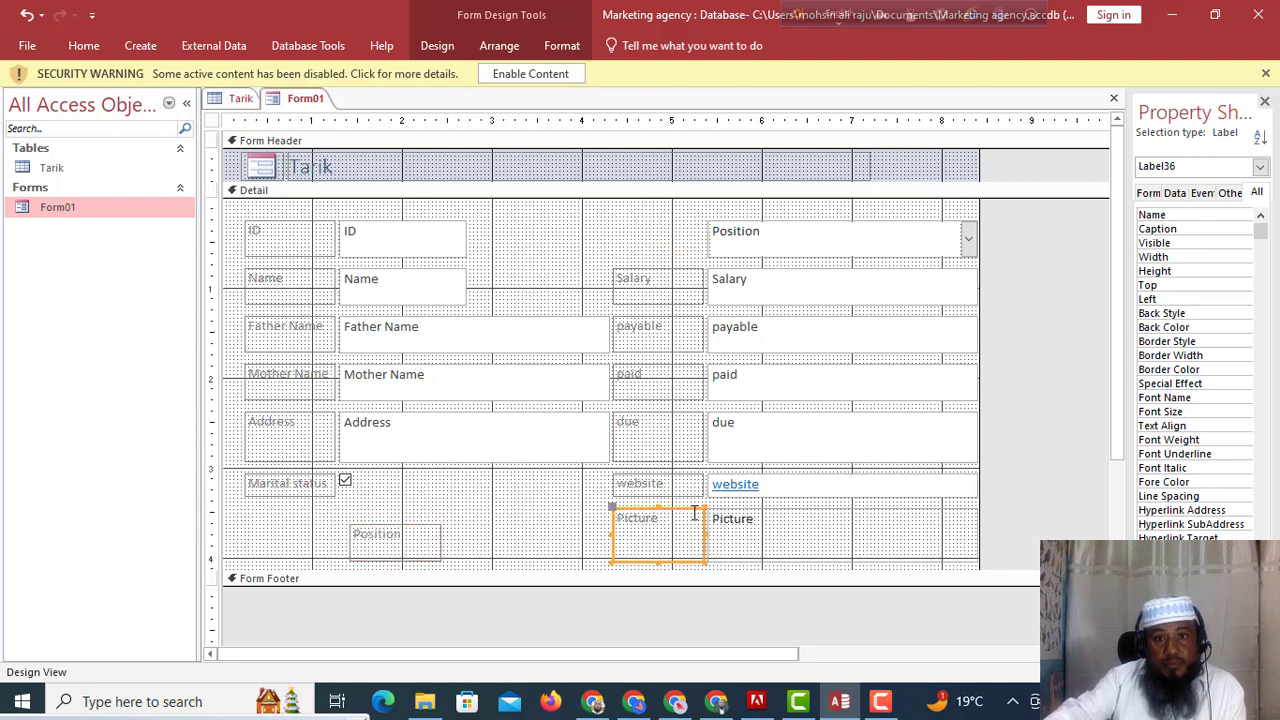
{"action": "left_click_drag", "start_coordinate": [611, 509], "coordinate": [607, 210]}
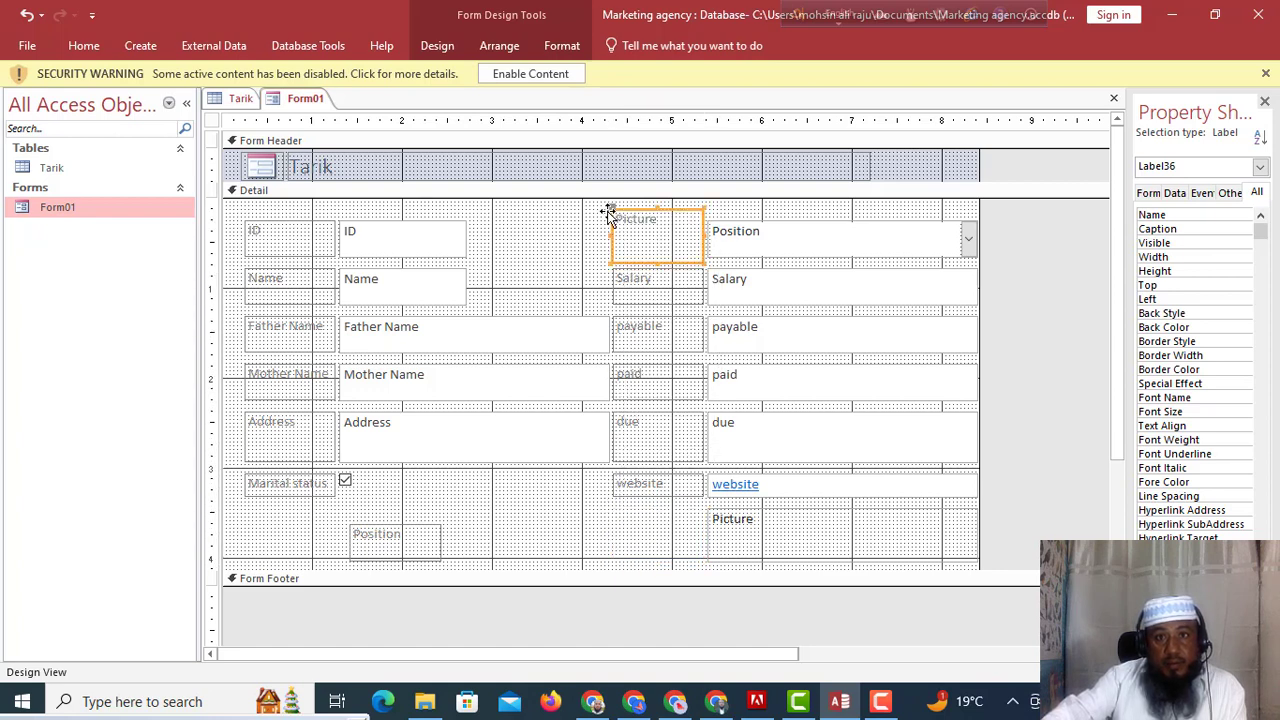
{"action": "left_click", "coordinate": [748, 238]}
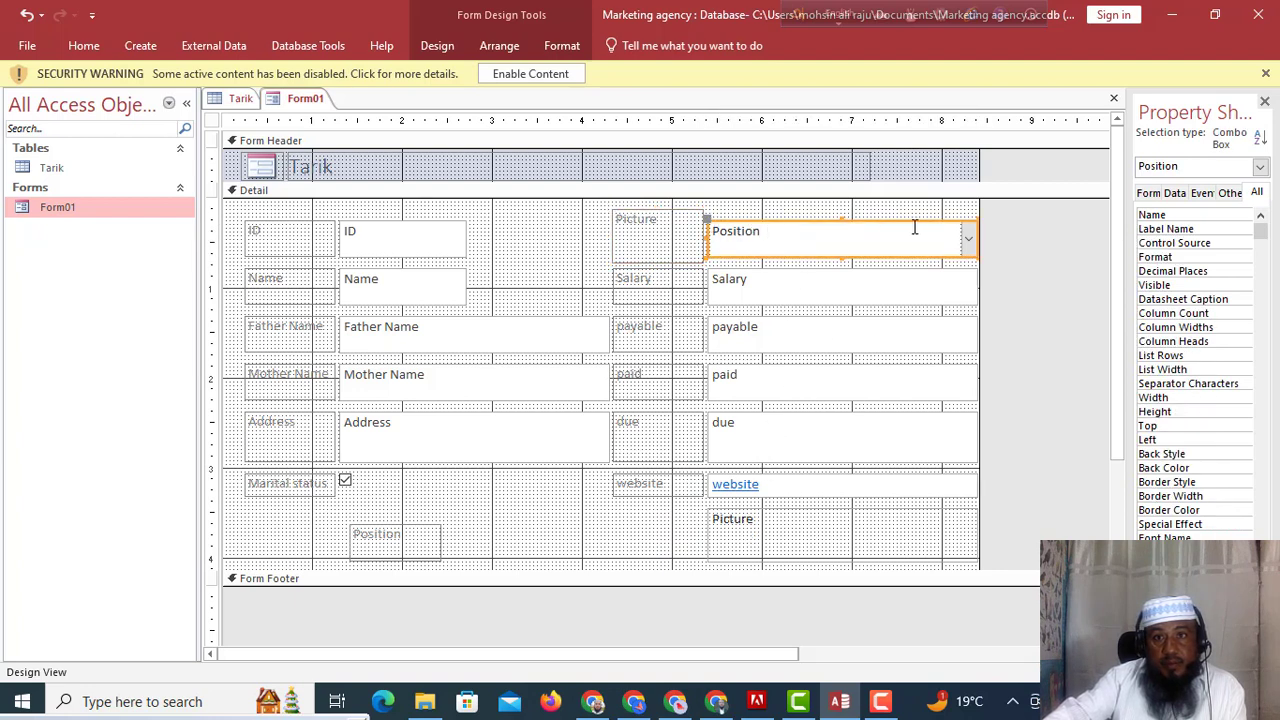
{"action": "left_click_drag", "start_coordinate": [971, 224], "coordinate": [724, 218]}
{"action": "left_click", "coordinate": [743, 540]}
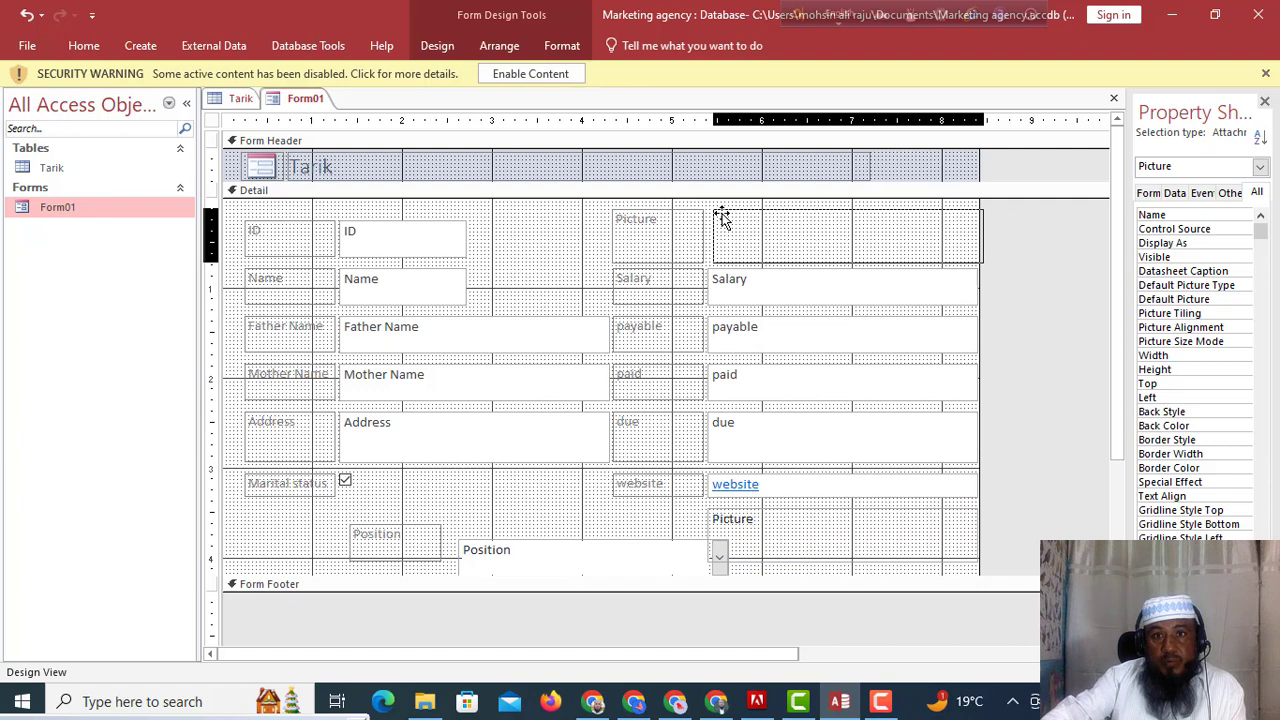
{"action": "left_click_drag", "start_coordinate": [722, 218], "coordinate": [716, 214]}
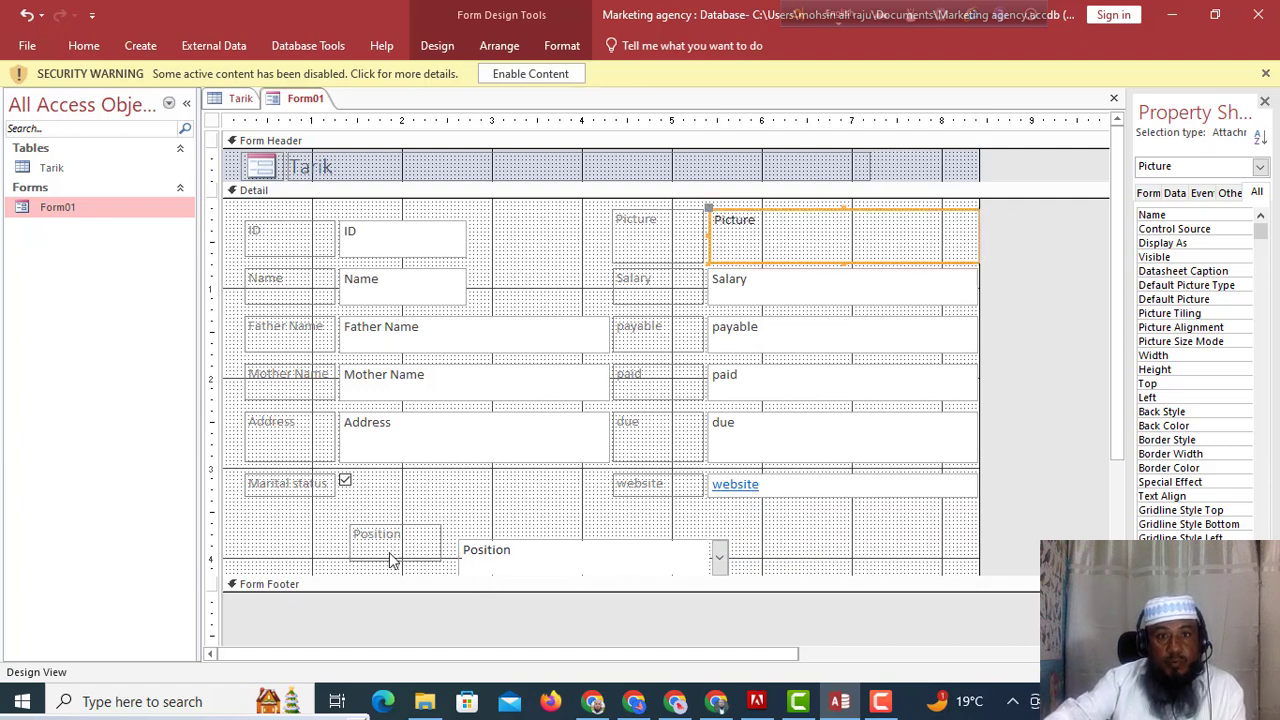
Place the Position combo box under website, with its label beside it.
{"action": "left_click", "coordinate": [545, 568]}
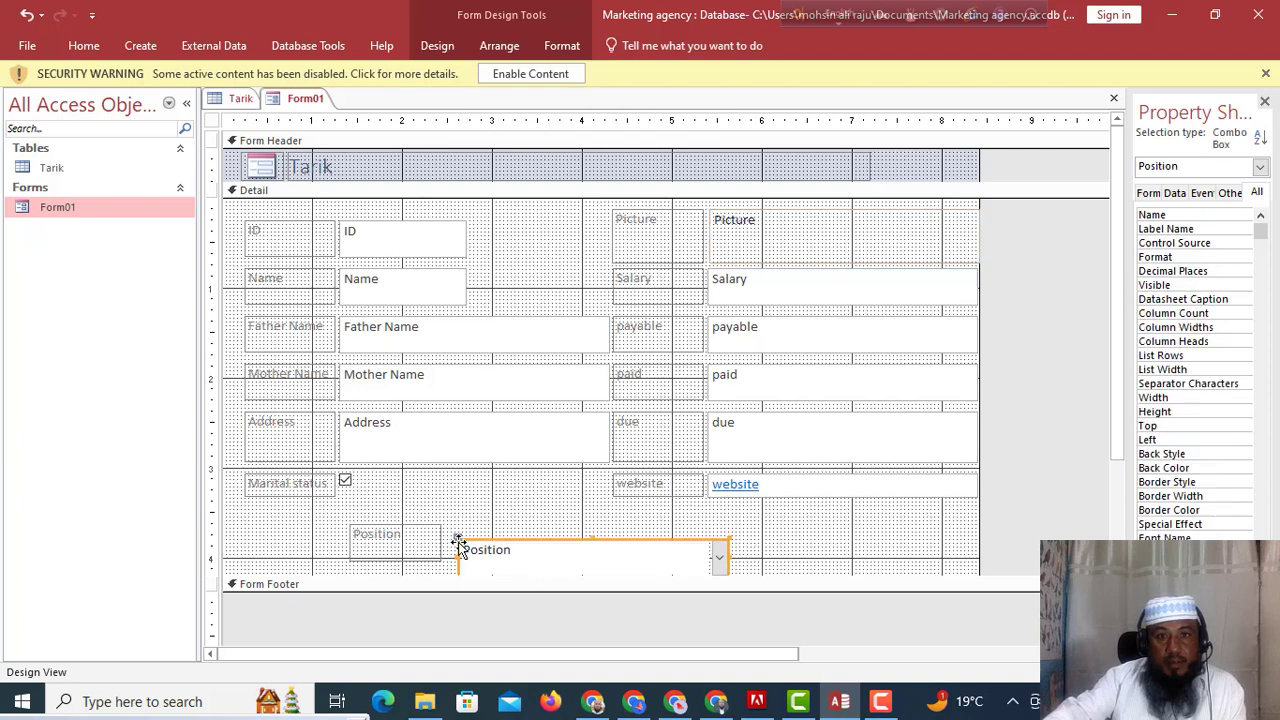
{"action": "left_click_drag", "start_coordinate": [458, 541], "coordinate": [458, 539]}
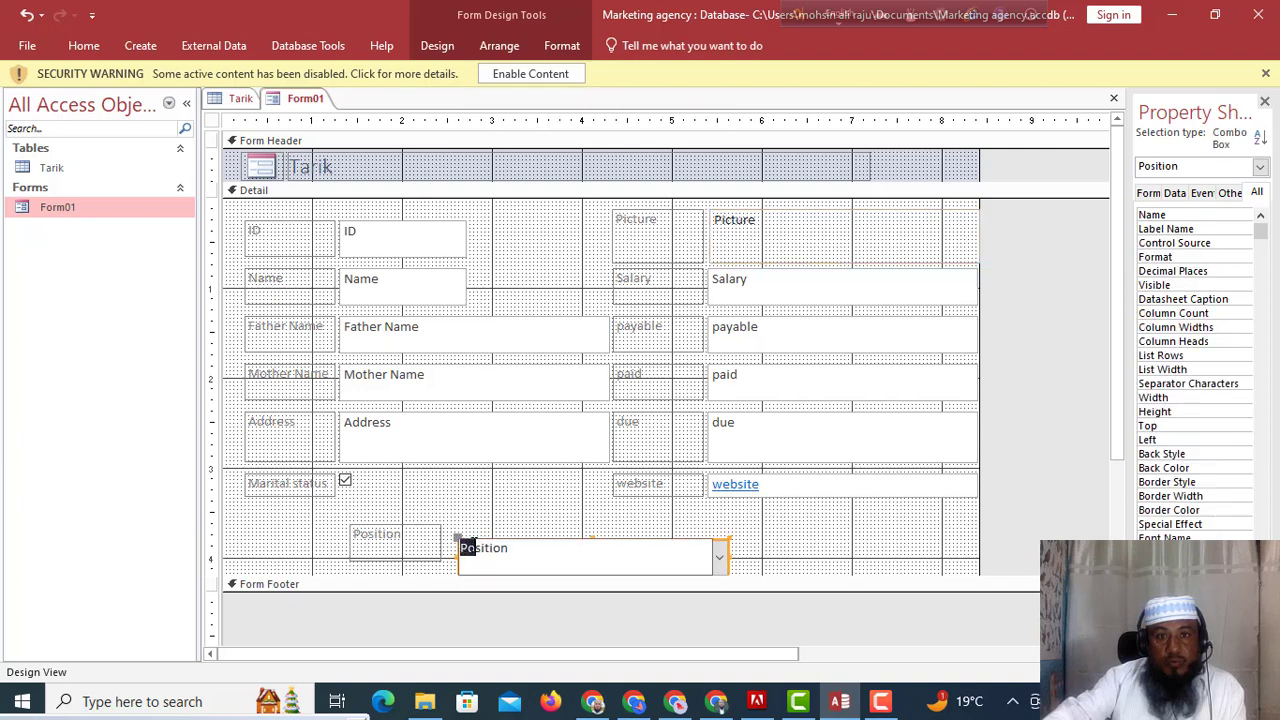
{"action": "left_click", "coordinate": [558, 565]}
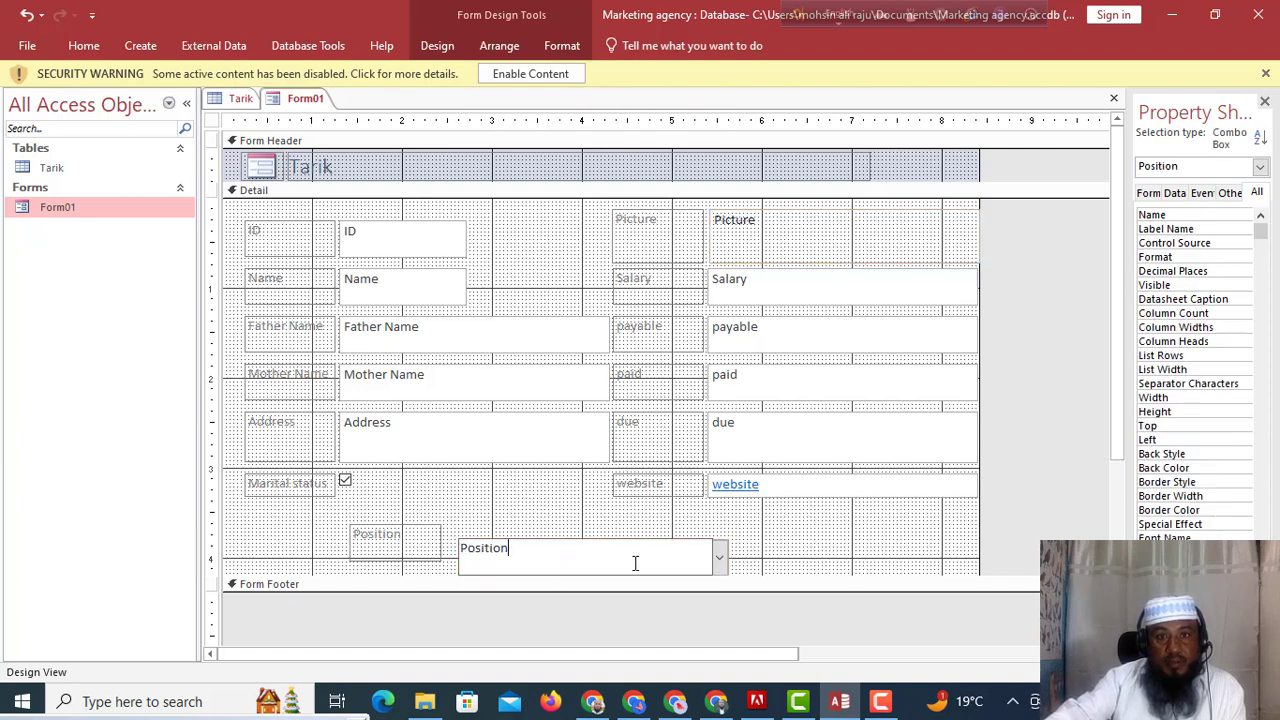
{"action": "left_click", "coordinate": [719, 562]}
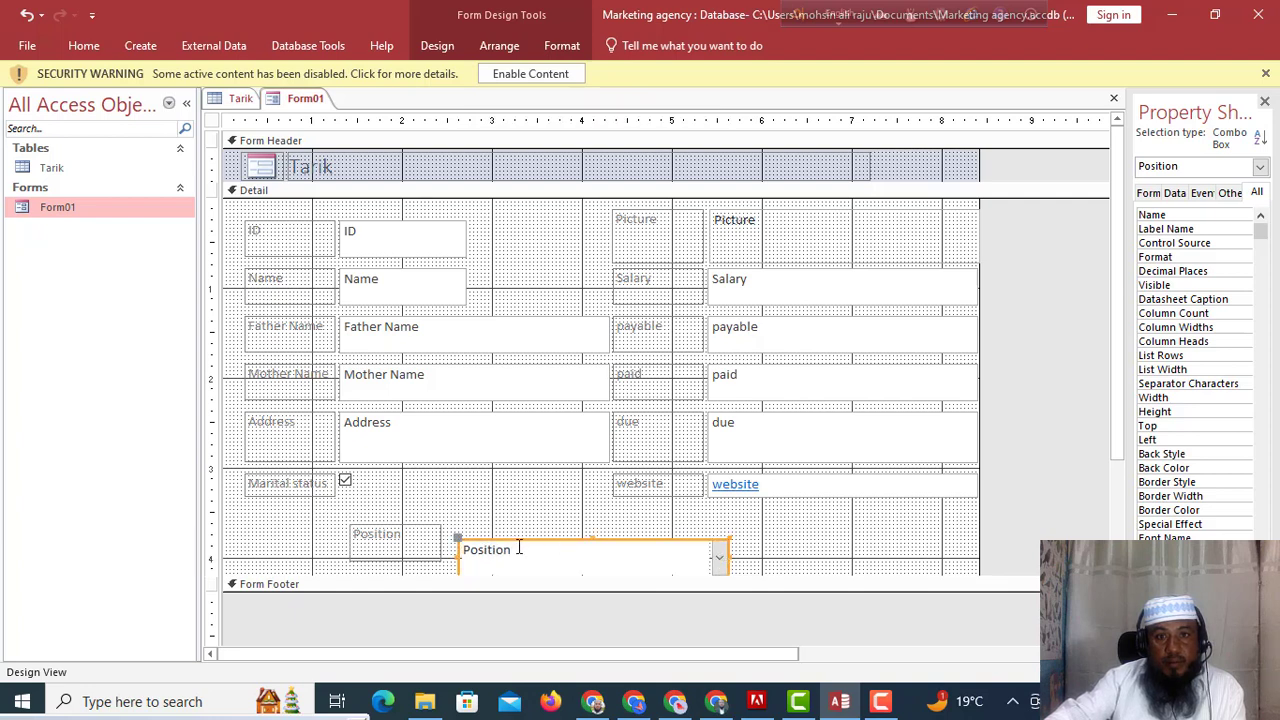
{"action": "left_click_drag", "start_coordinate": [717, 554], "coordinate": [965, 521]}
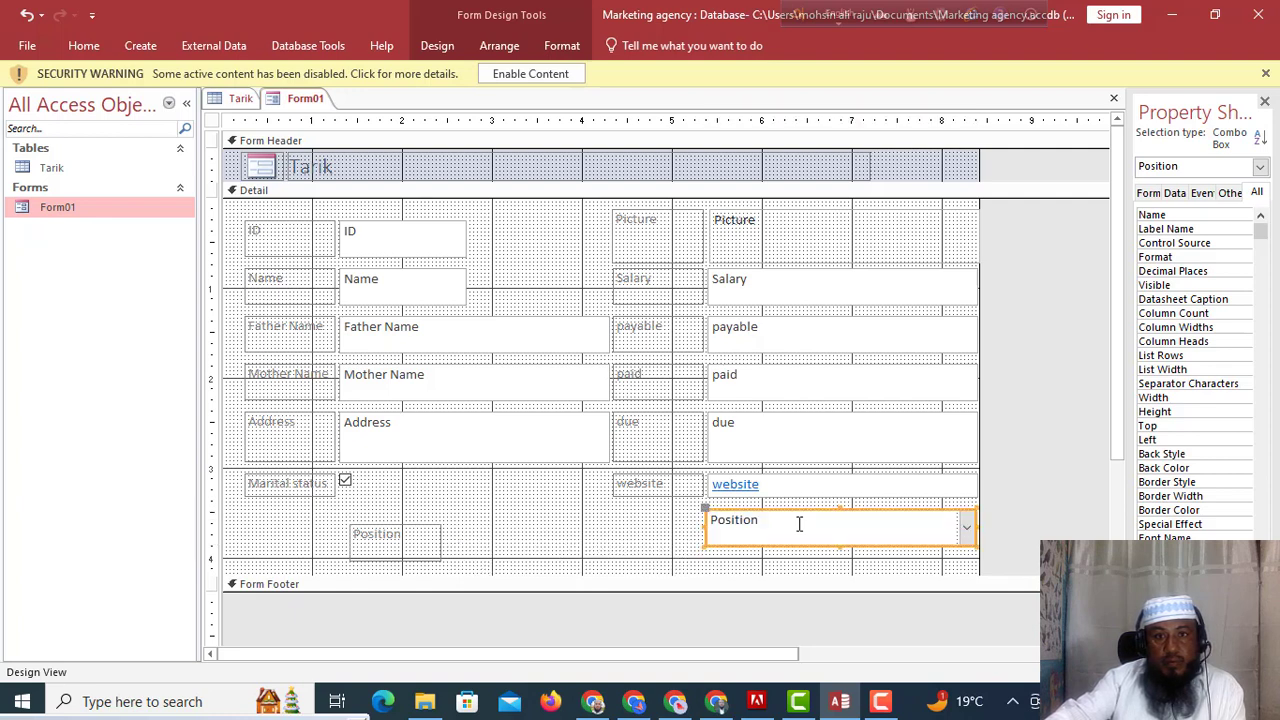
{"action": "left_click", "coordinate": [396, 545]}
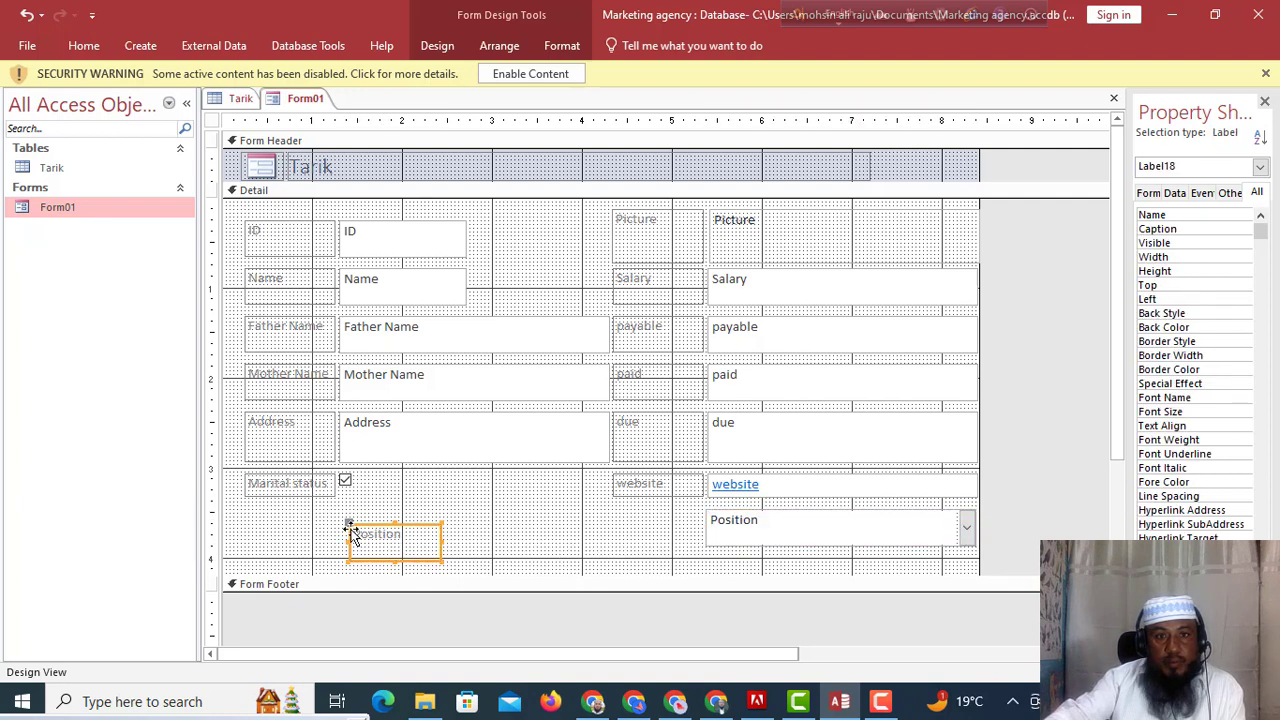
{"action": "left_click_drag", "start_coordinate": [352, 527], "coordinate": [611, 514]}
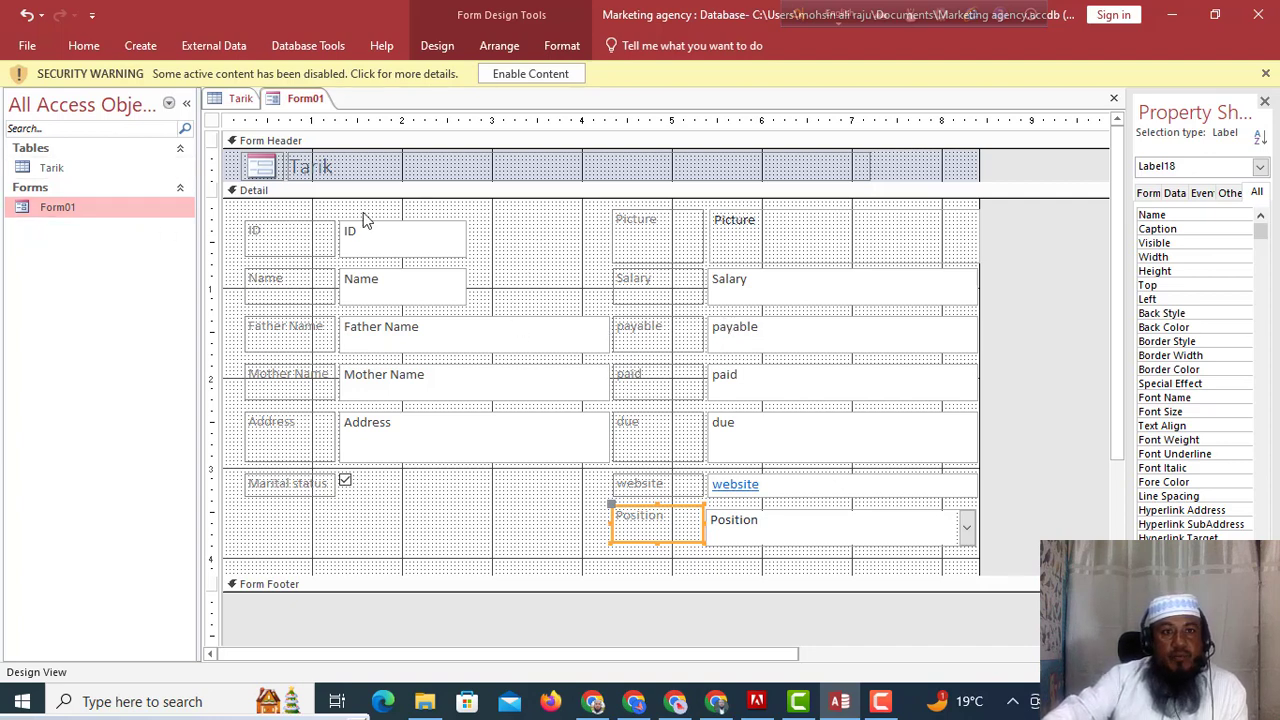
{"action": "right_click", "coordinate": [94, 210]}
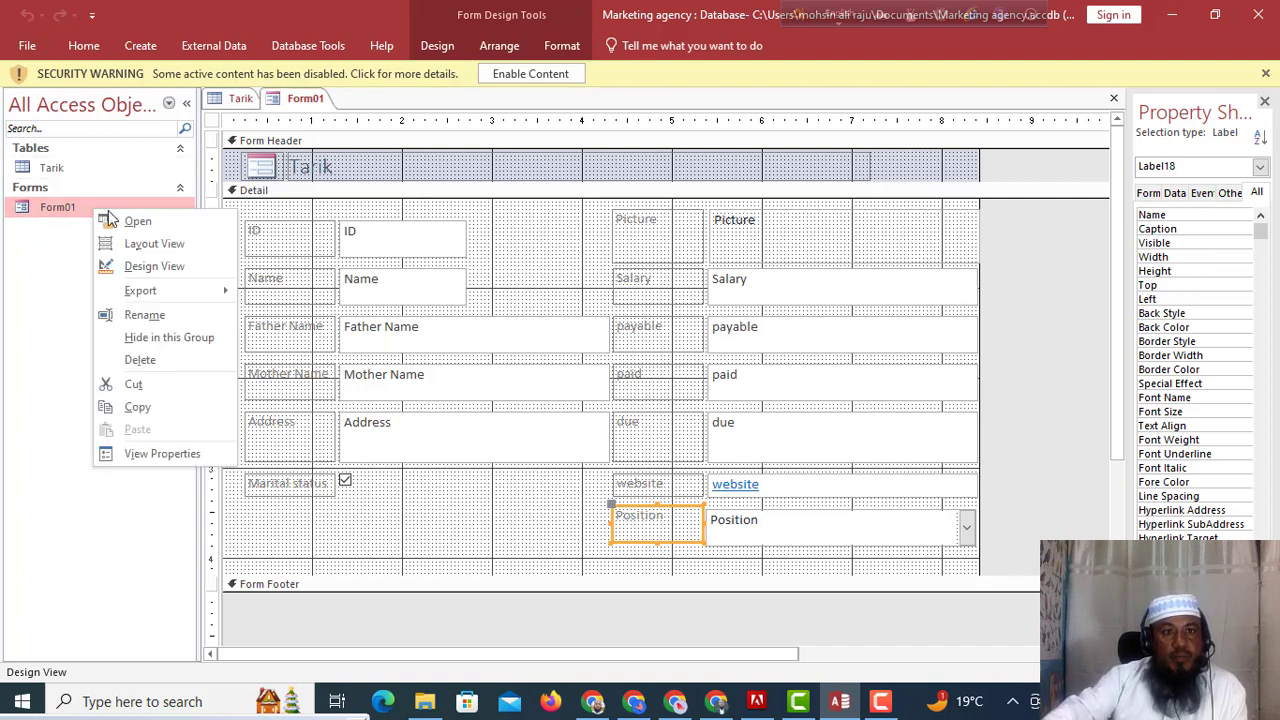
{"action": "left_click", "coordinate": [137, 221]}
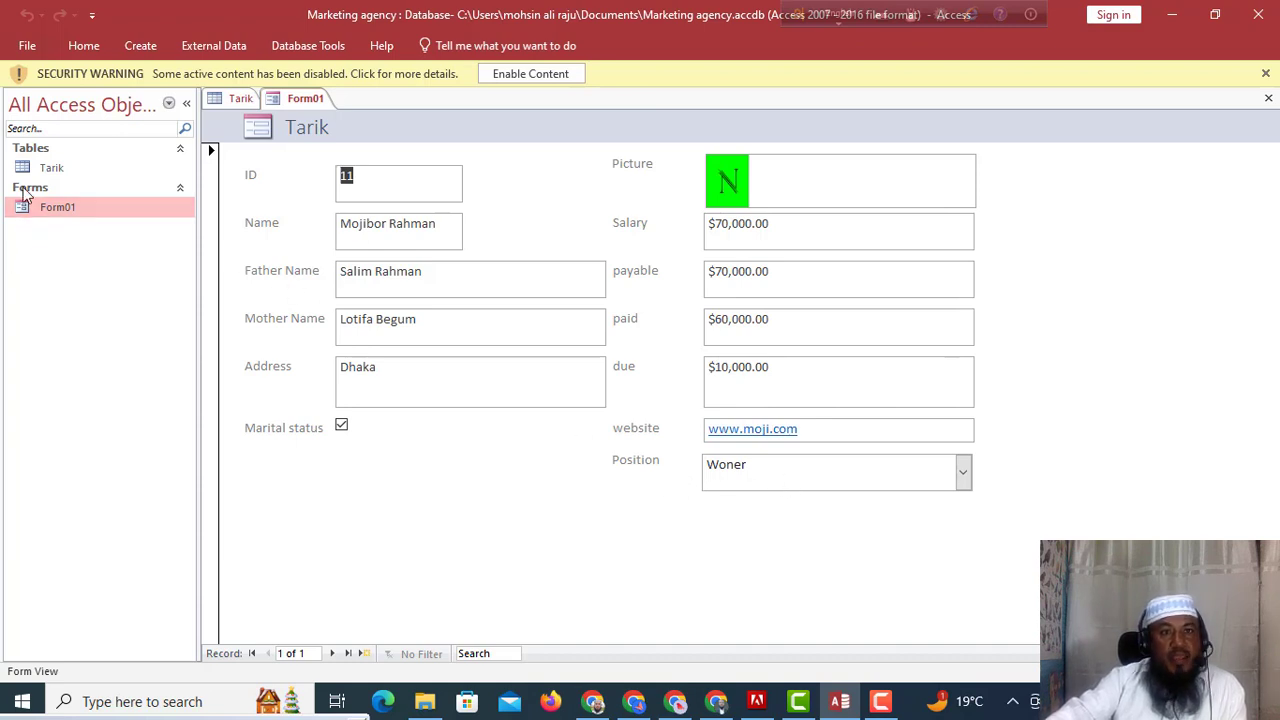
{"action": "right_click", "coordinate": [108, 208]}
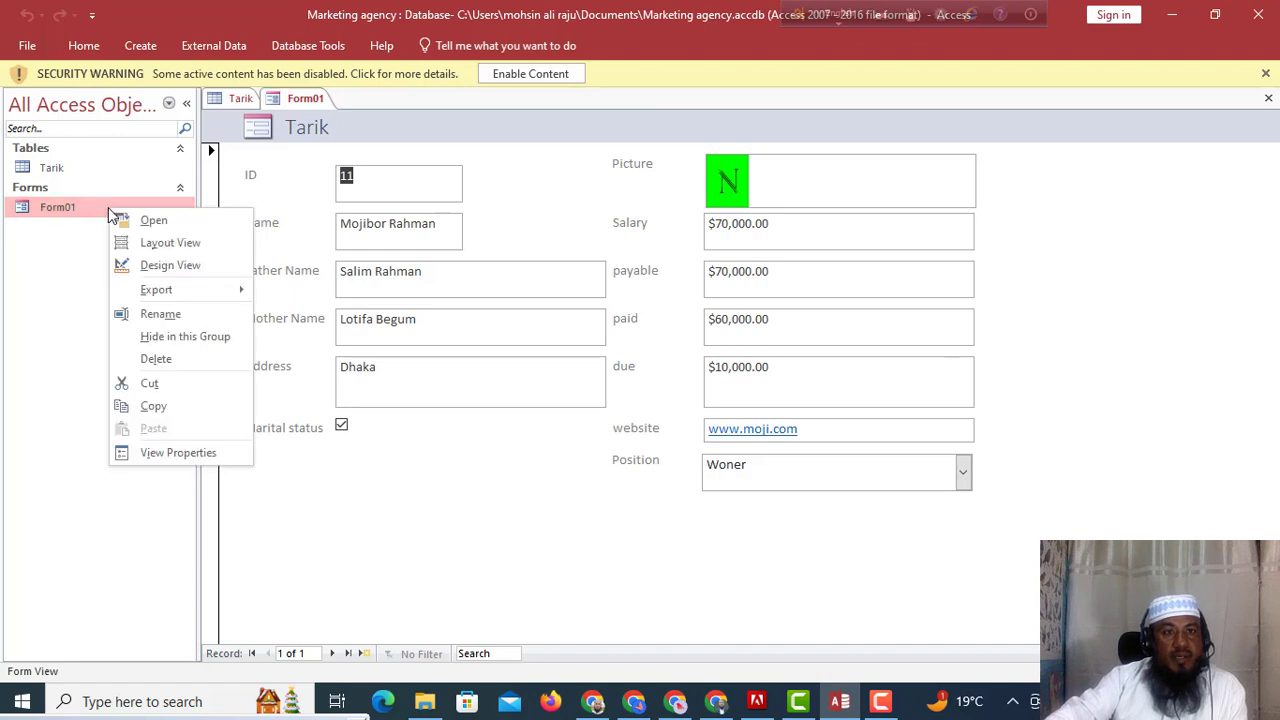
{"action": "left_click", "coordinate": [147, 219]}
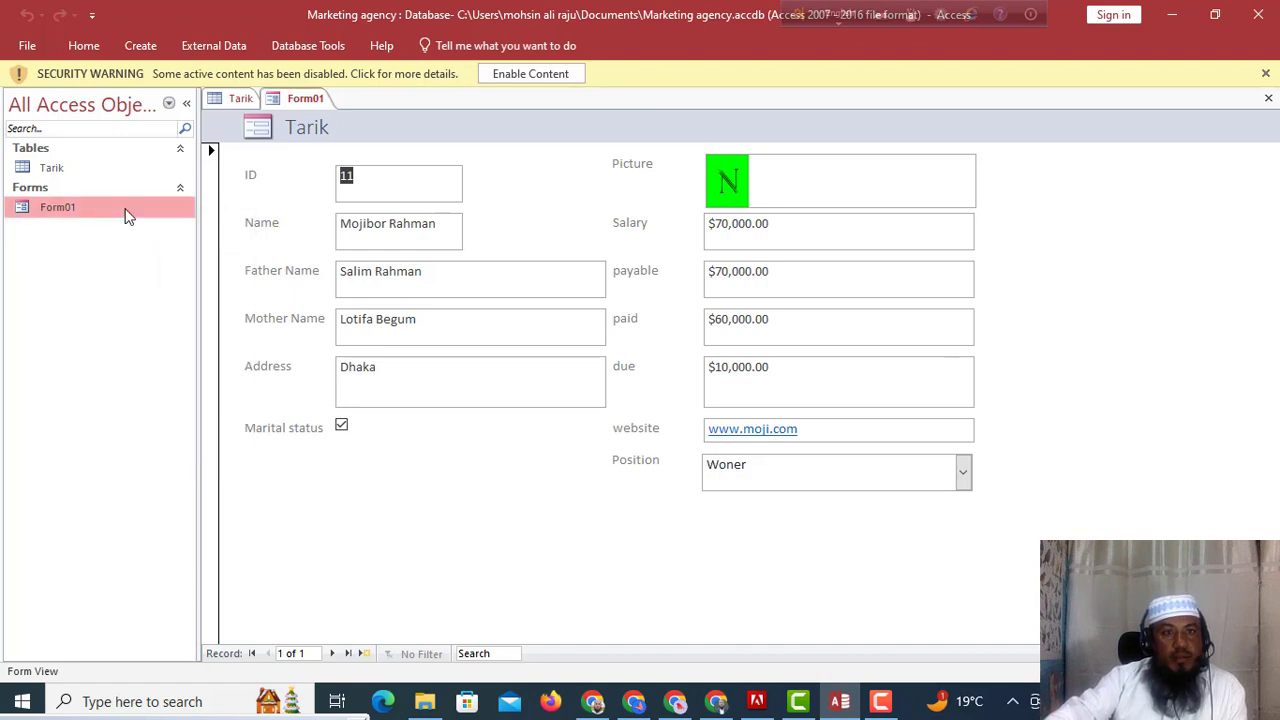
{"action": "right_click", "coordinate": [102, 210]}
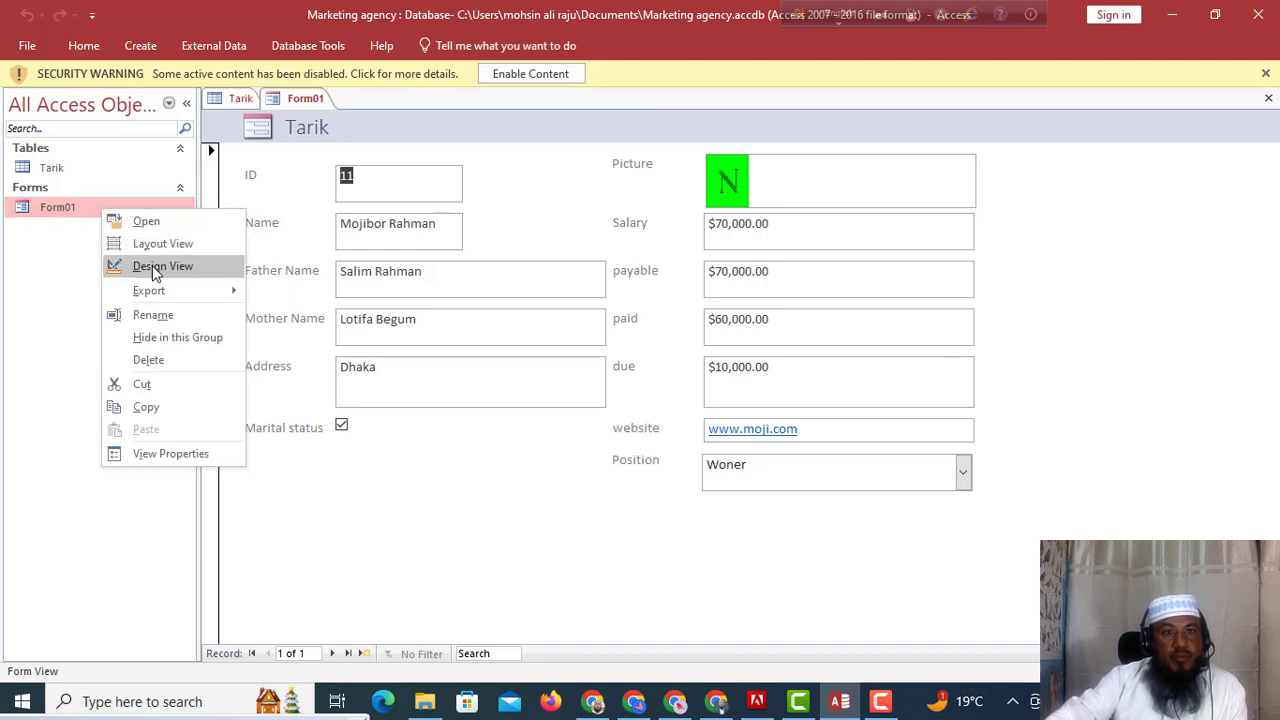
{"action": "left_click", "coordinate": [152, 265]}
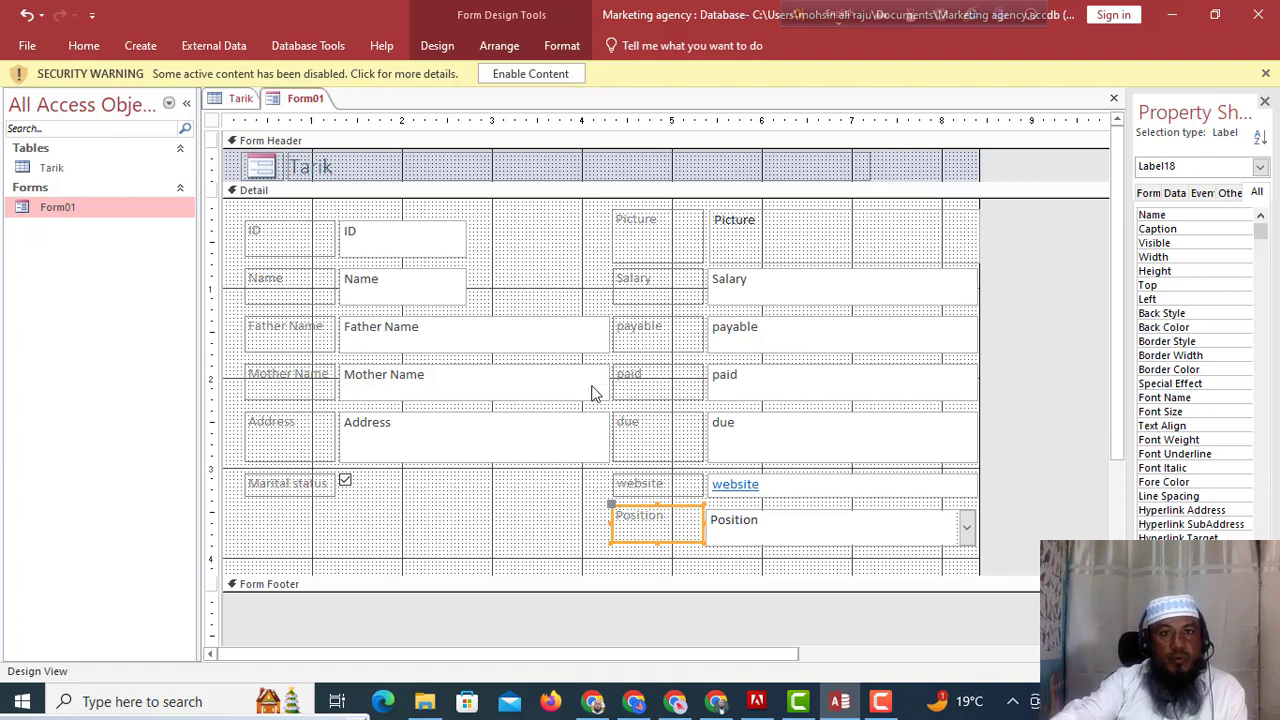
Pick the Button control from the Design tab and start placing it in the Detail section.
{"action": "left_click", "coordinate": [436, 47]}
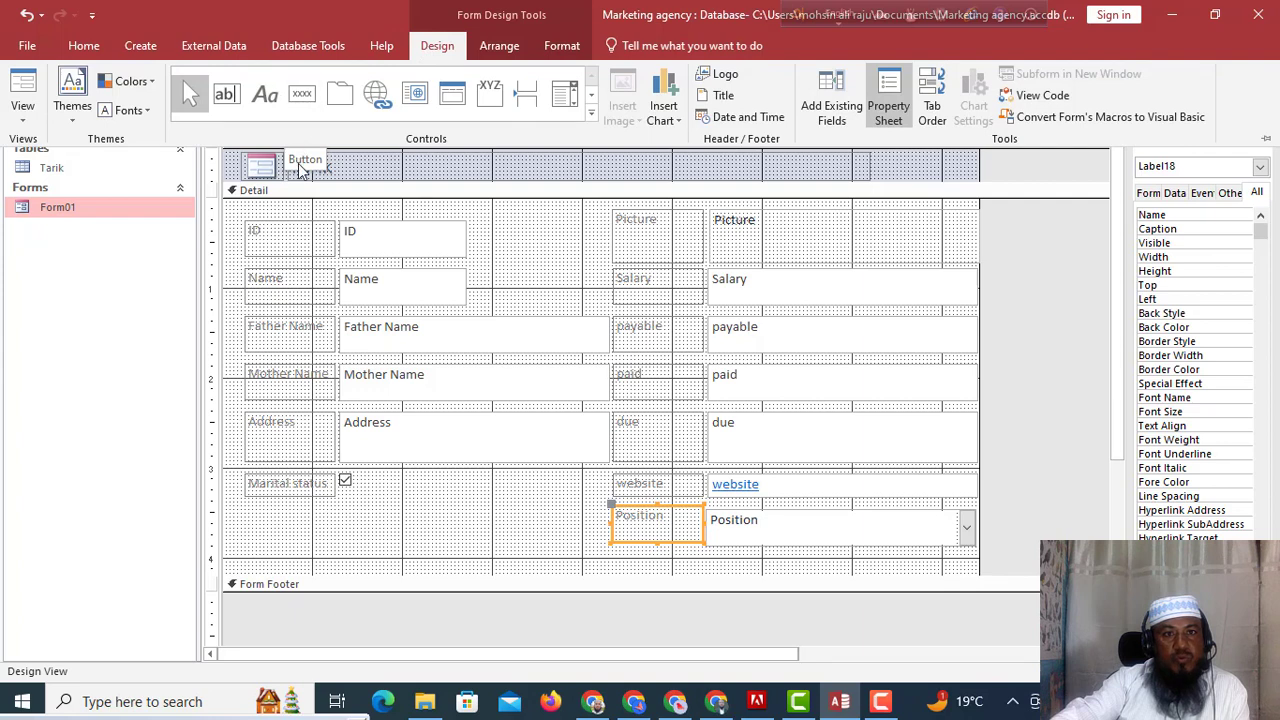
{"action": "left_click", "coordinate": [302, 96]}
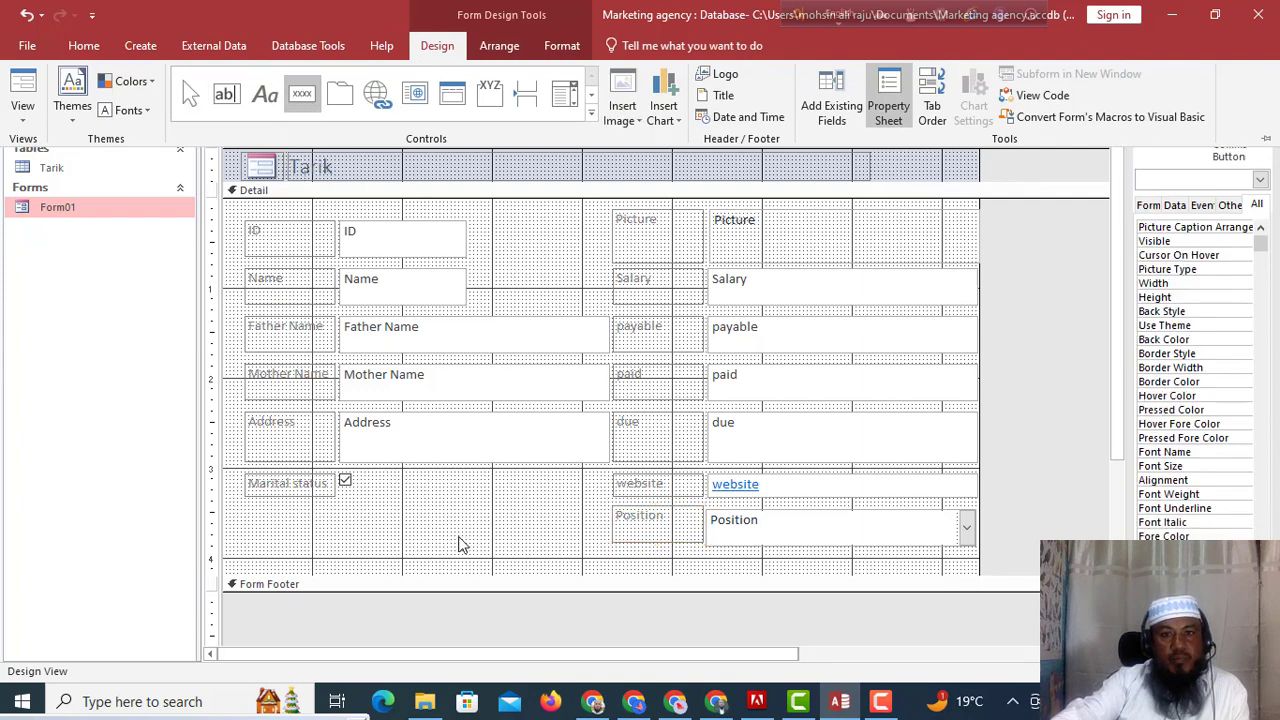
{"action": "left_click", "coordinate": [436, 515]}
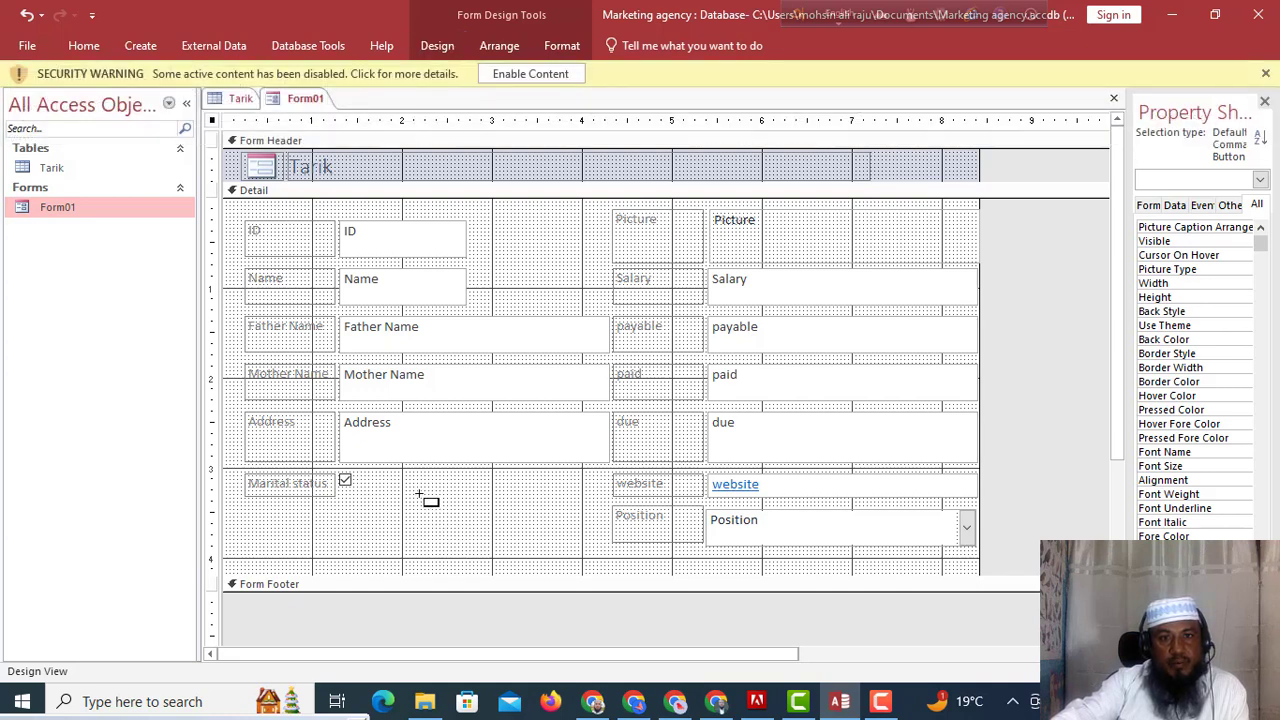
{"action": "left_click", "coordinate": [420, 493]}
Draw a button below Marital status using Record Operations > Add New Record, labelled 'Add Record'.
{"action": "left_click_drag", "start_coordinate": [421, 493], "coordinate": [486, 550]}
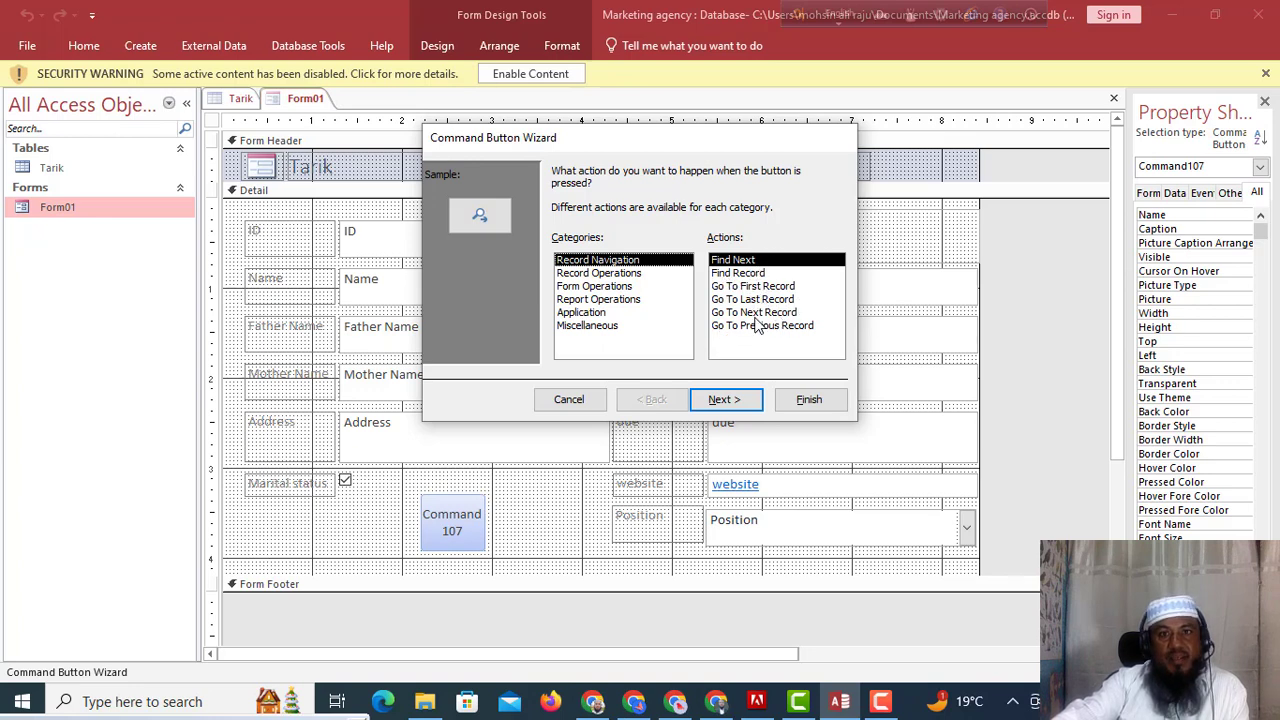
{"action": "left_click", "coordinate": [580, 273]}
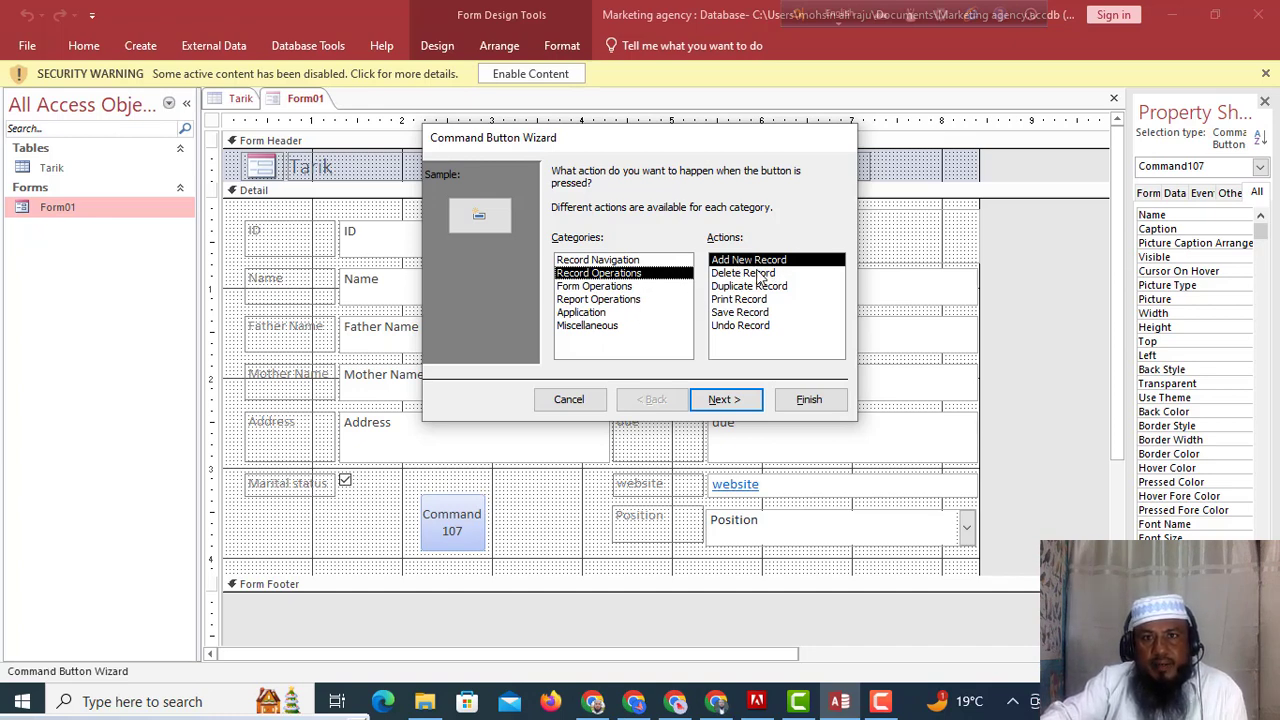
{"action": "left_click", "coordinate": [720, 399]}
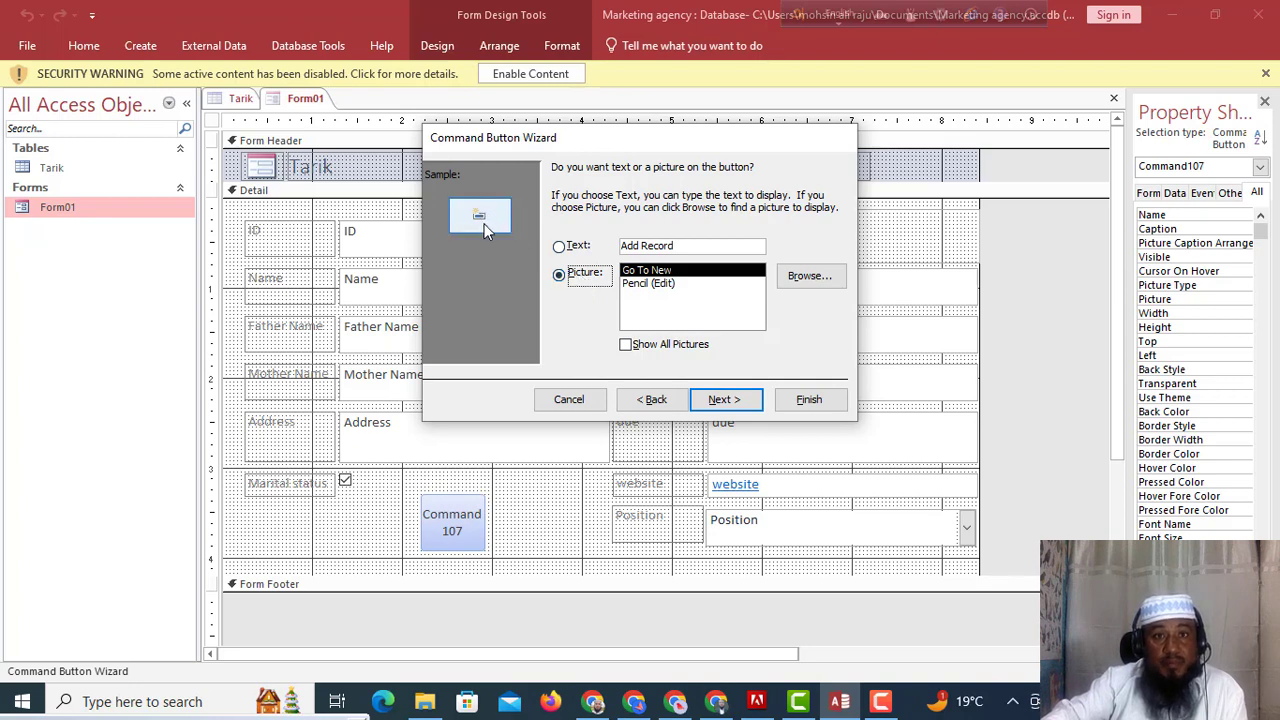
{"action": "left_click", "coordinate": [559, 247]}
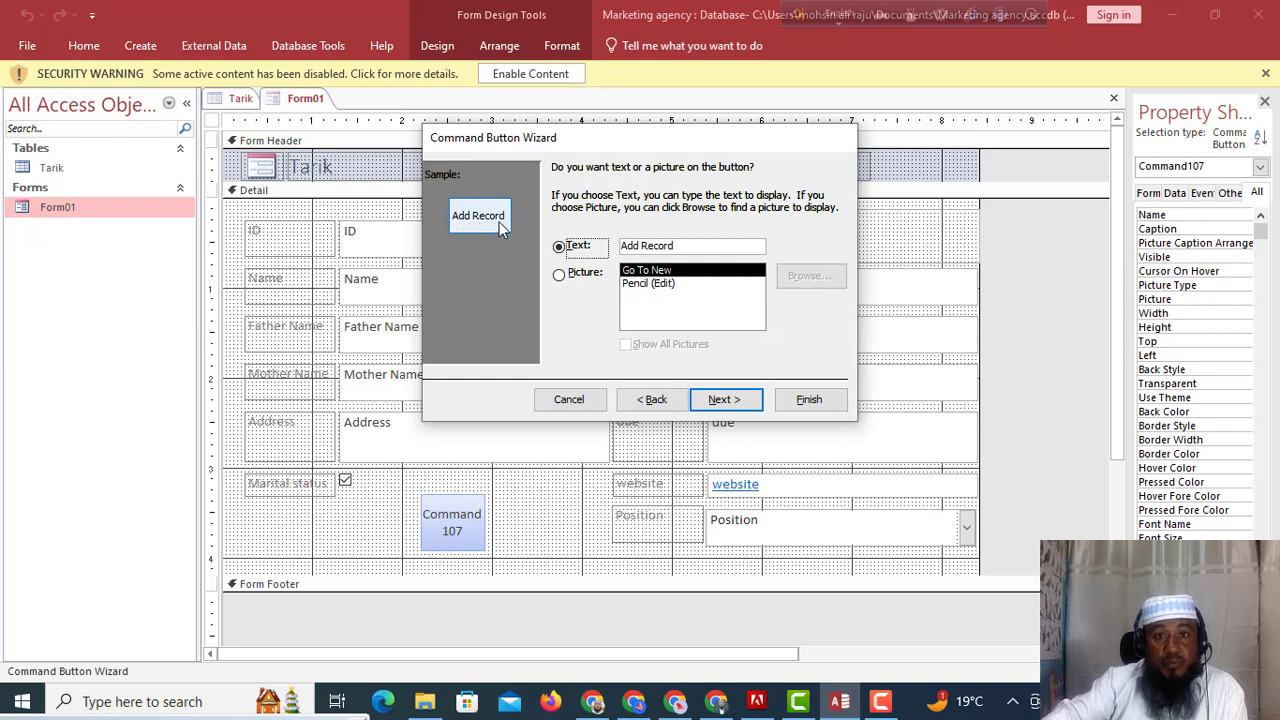
{"action": "left_click", "coordinate": [727, 399]}
{"action": "left_click", "coordinate": [812, 397]}
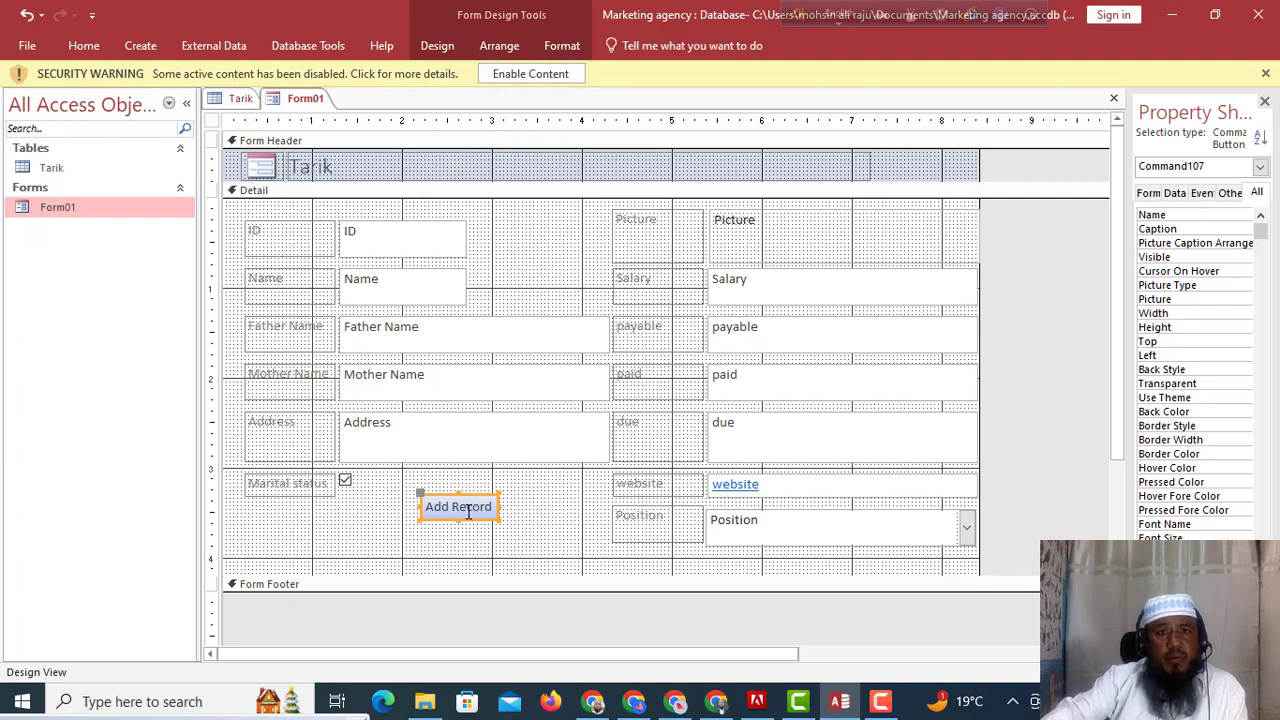
Open Form01 in Form View and switch between the existing record and a blank new one.
{"action": "right_click", "coordinate": [112, 212]}
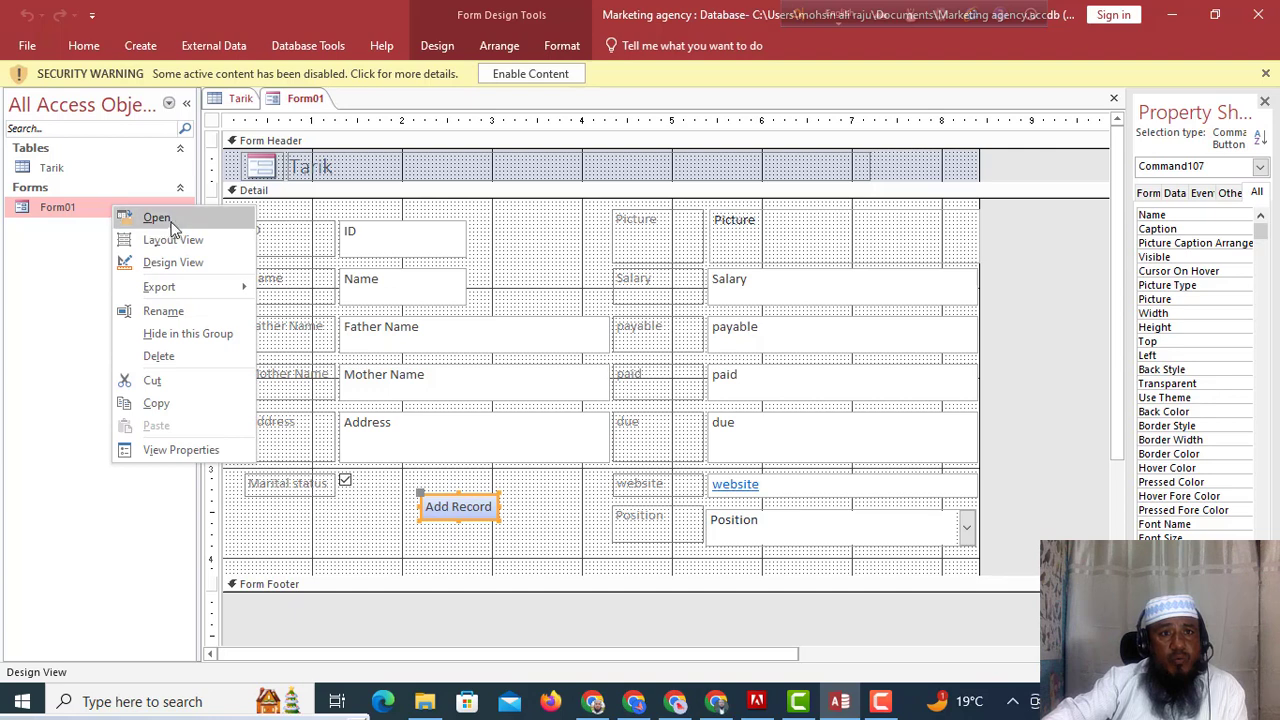
{"action": "left_click", "coordinate": [140, 215]}
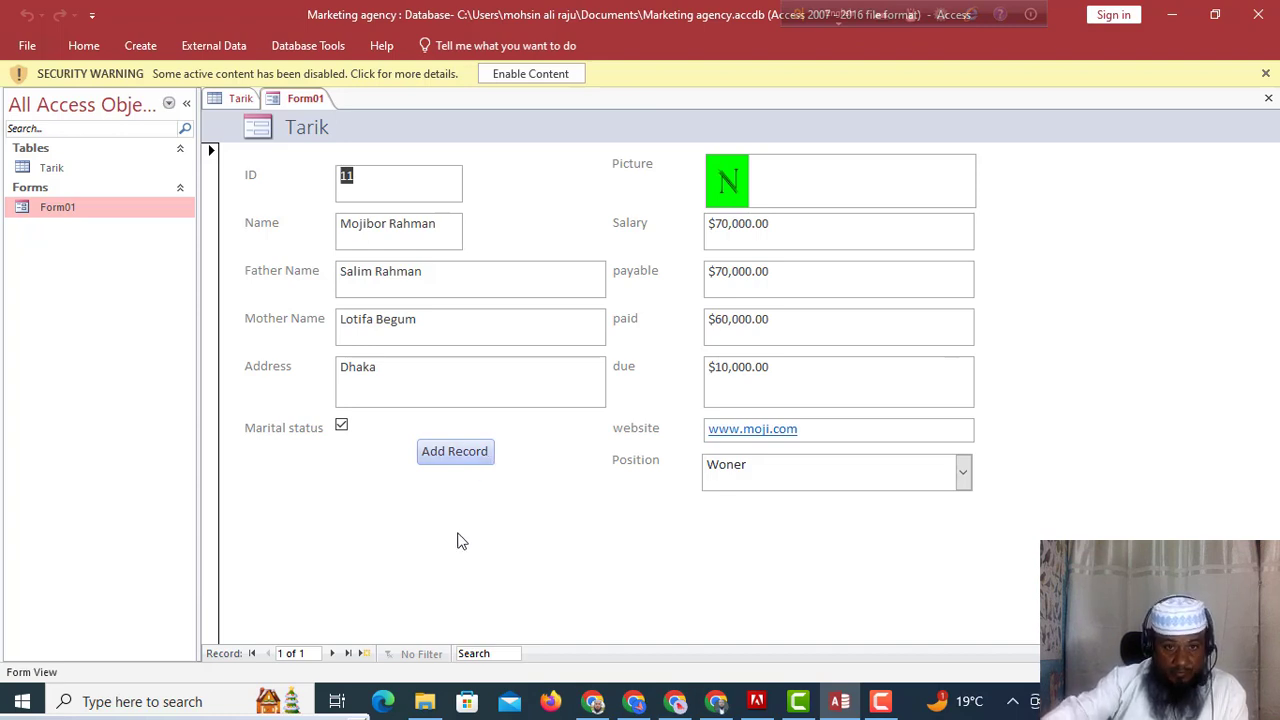
{"action": "left_click", "coordinate": [332, 653]}
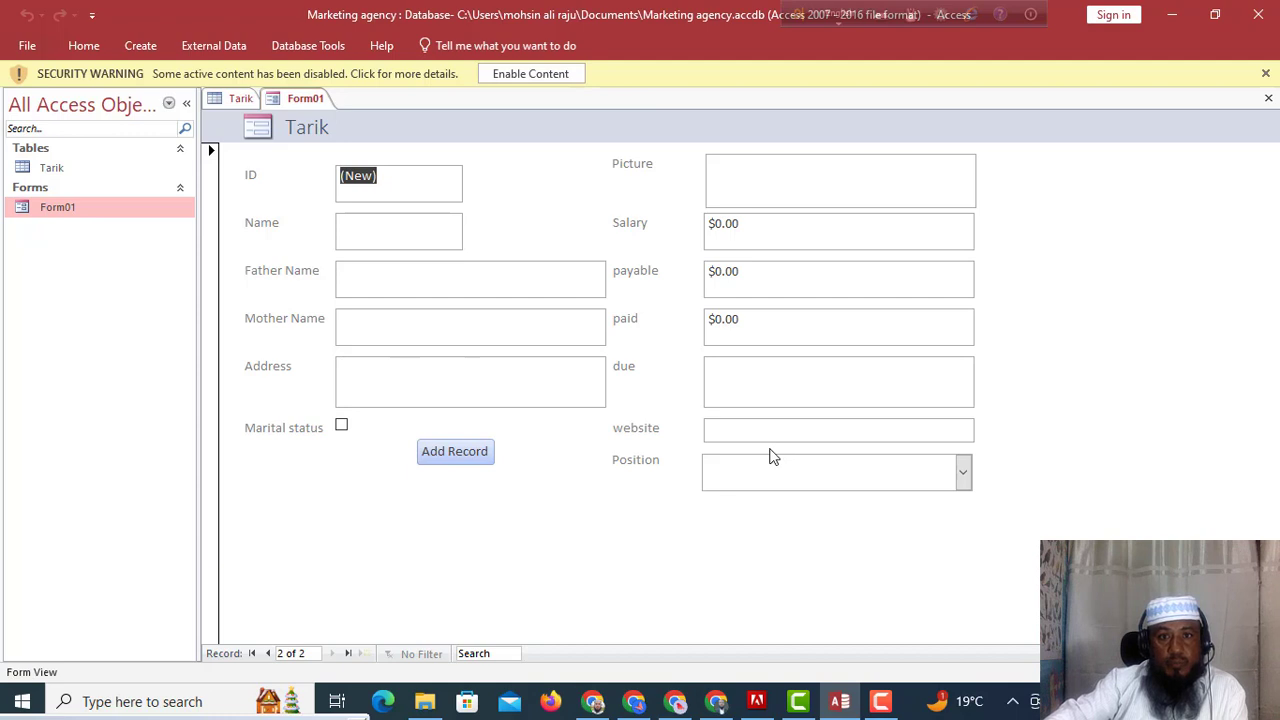
{"action": "left_click", "coordinate": [257, 653]}
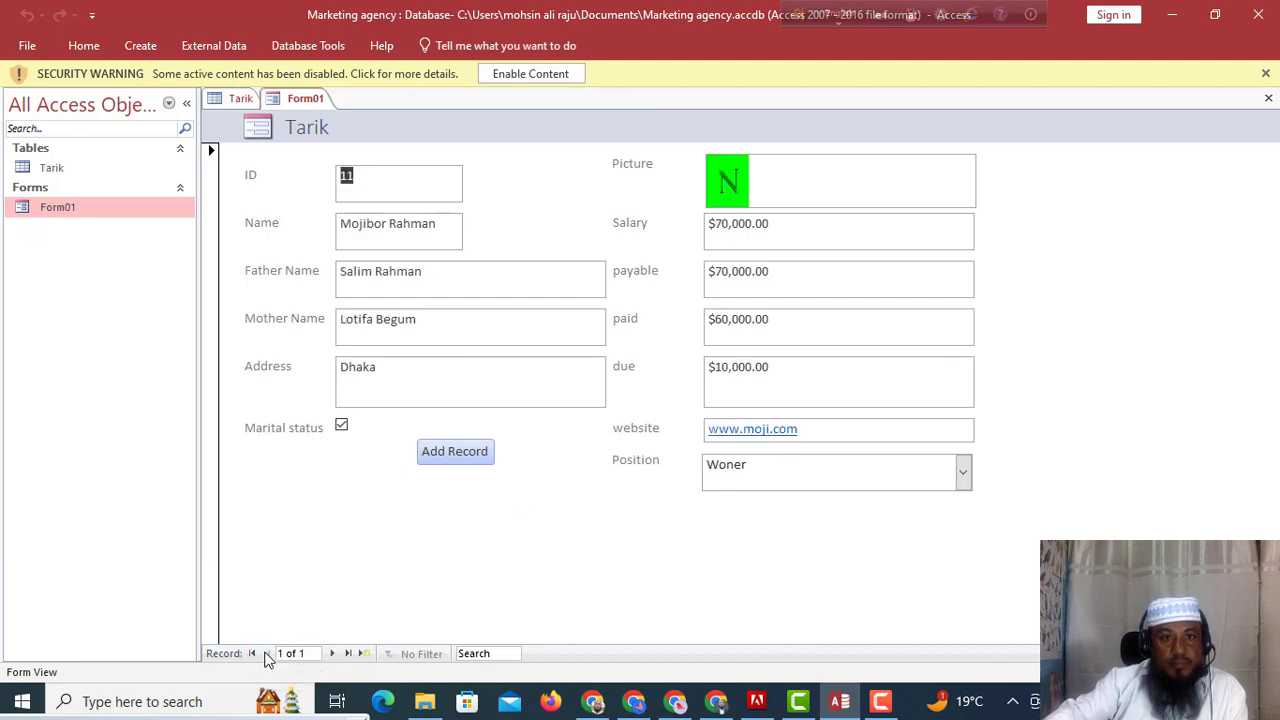
{"action": "left_click", "coordinate": [332, 654]}
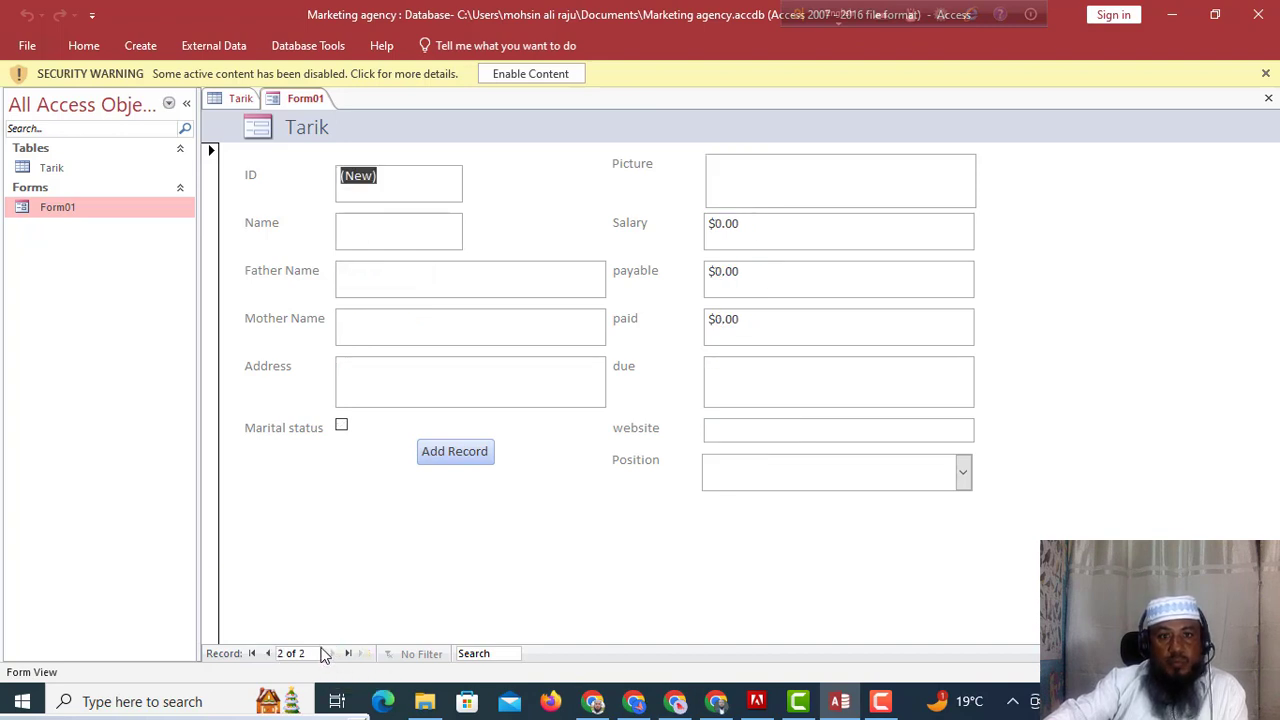
{"action": "left_click", "coordinate": [252, 654]}
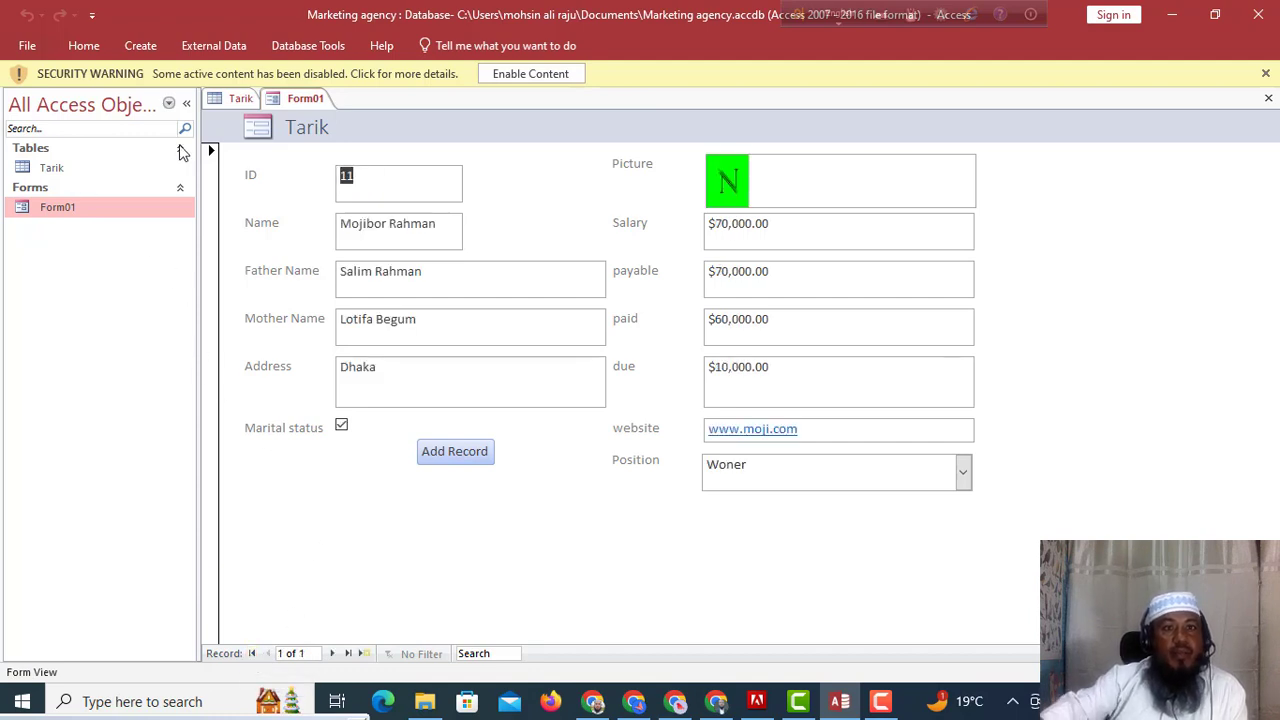
{"action": "left_click", "coordinate": [73, 167]}
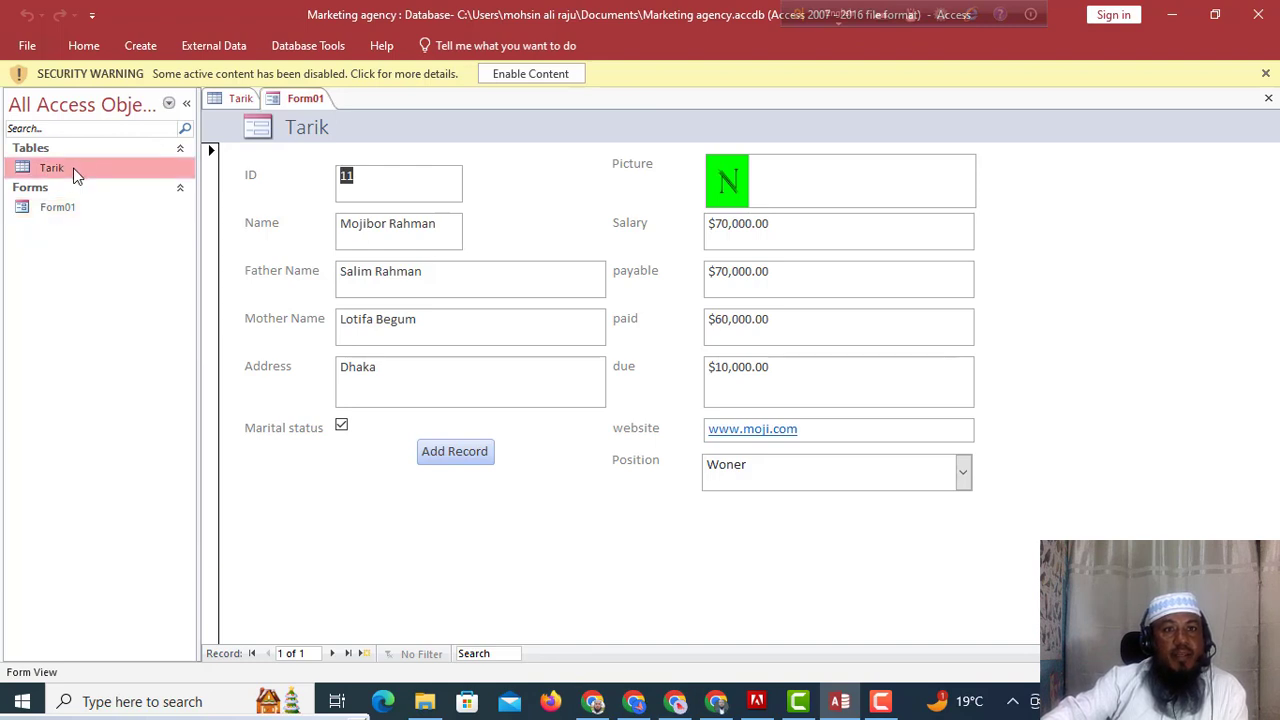
Refresh all data in the Tarik datasheet, then open Form01 and check the new and existing records.
{"action": "double_click", "coordinate": [73, 168]}
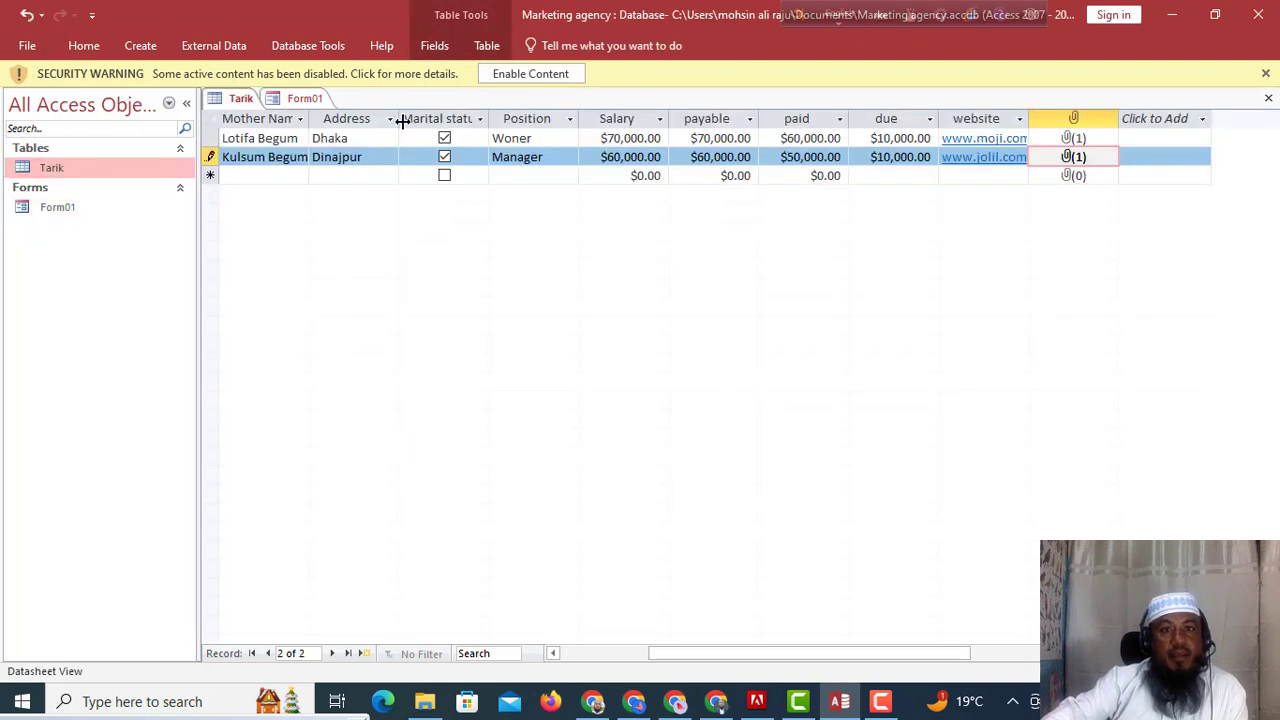
{"action": "left_click", "coordinate": [84, 45]}
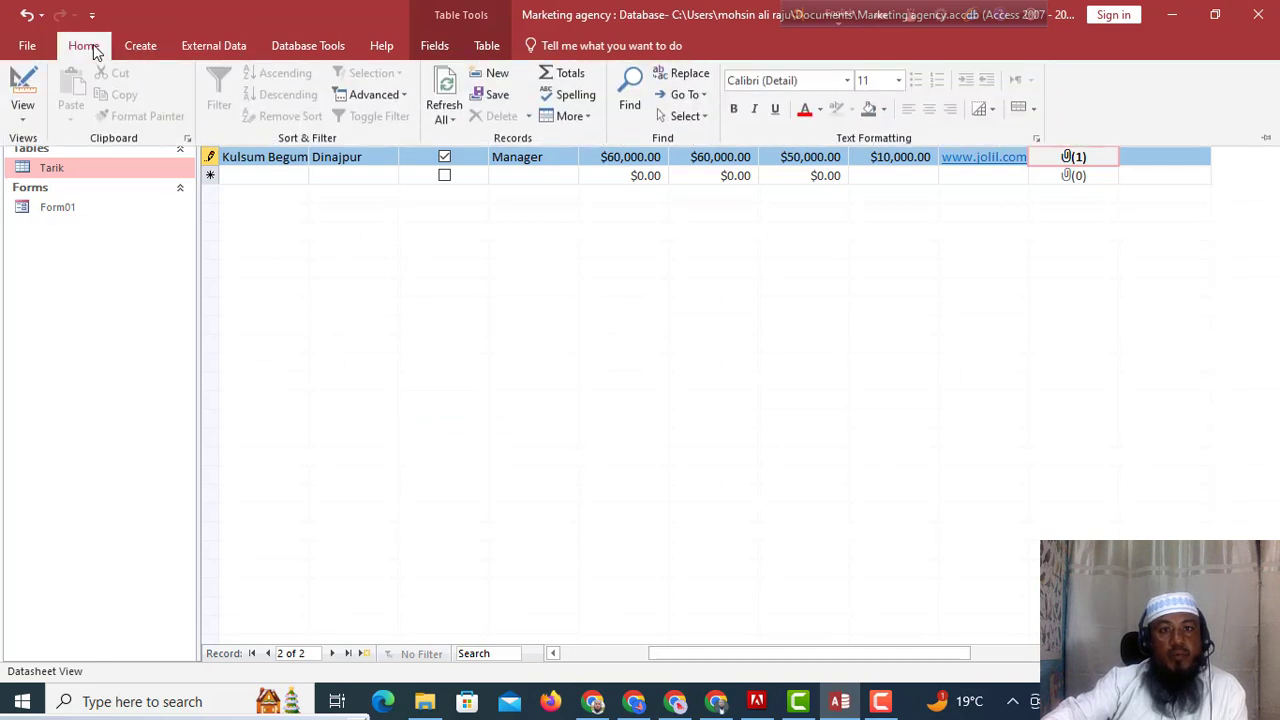
{"action": "left_click", "coordinate": [453, 120]}
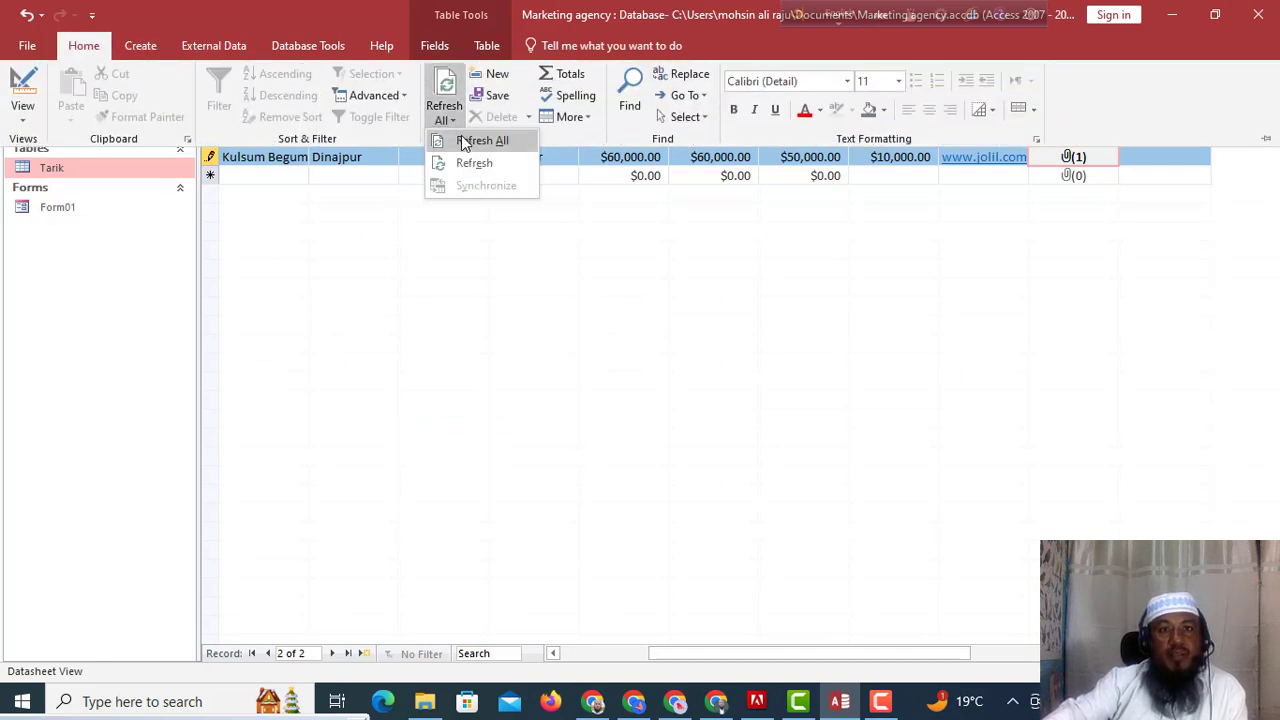
{"action": "left_click", "coordinate": [482, 141]}
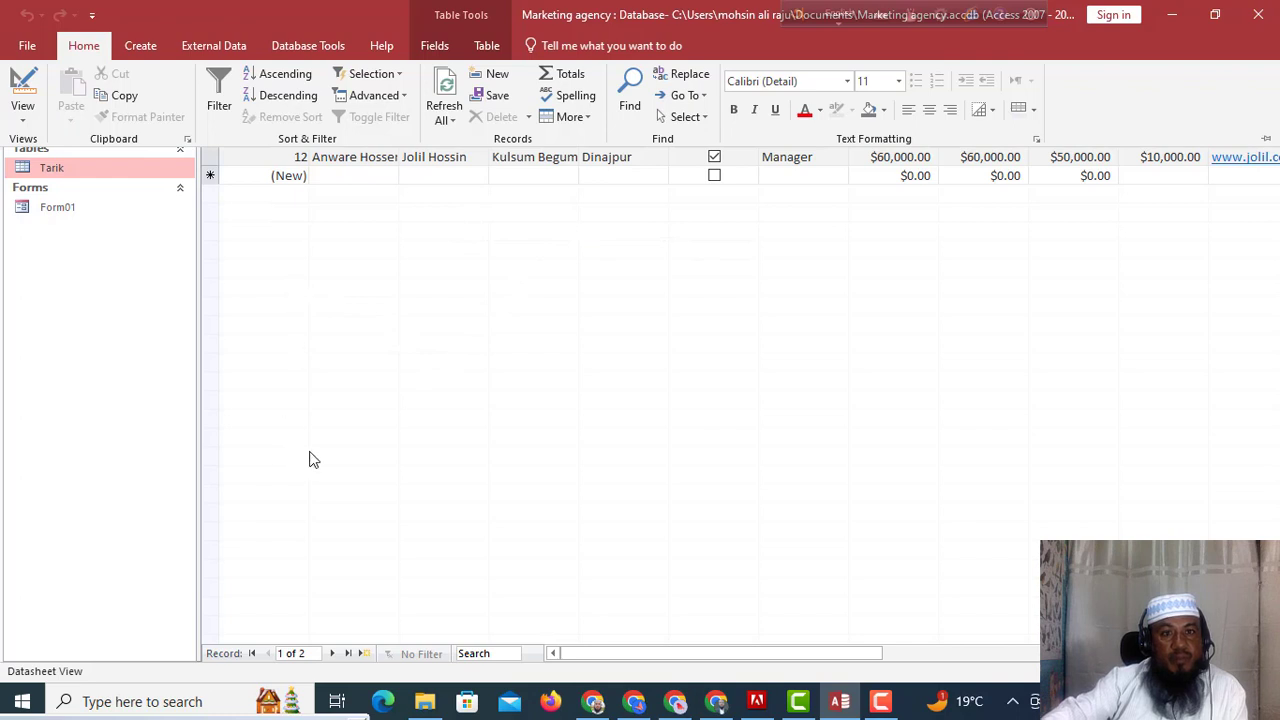
{"action": "double_click", "coordinate": [86, 212]}
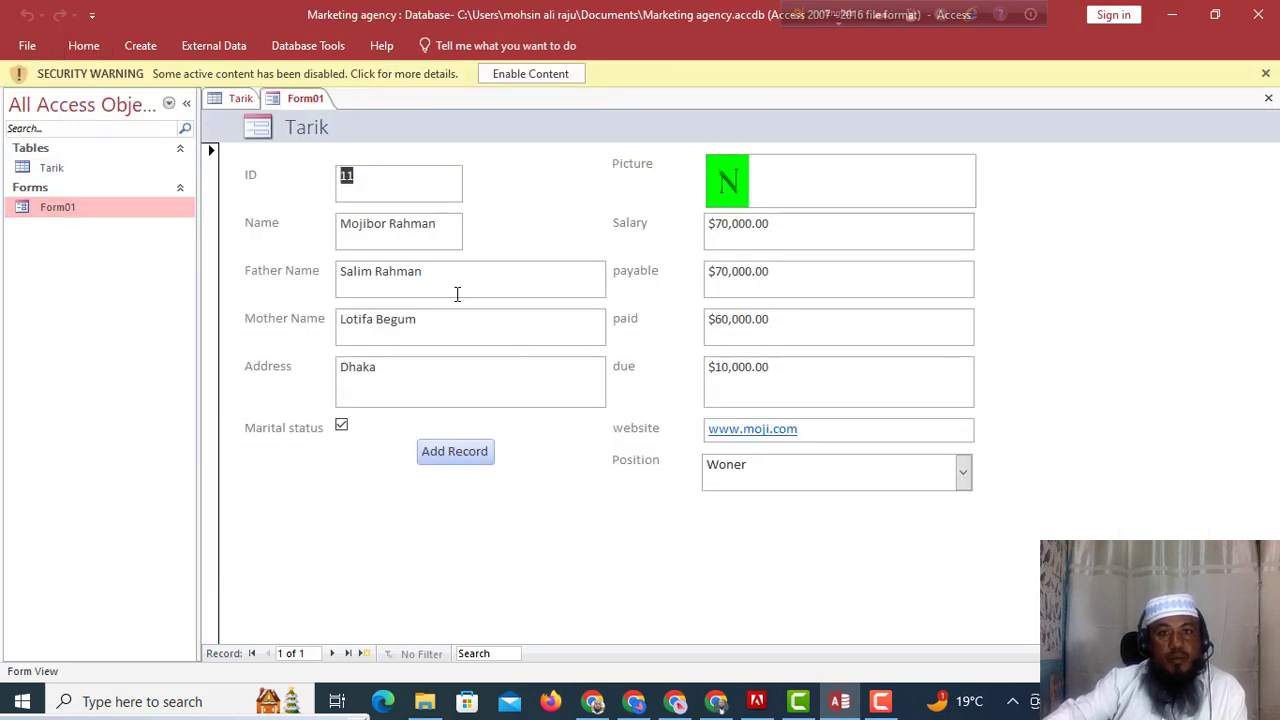
{"action": "left_click", "coordinate": [333, 655]}
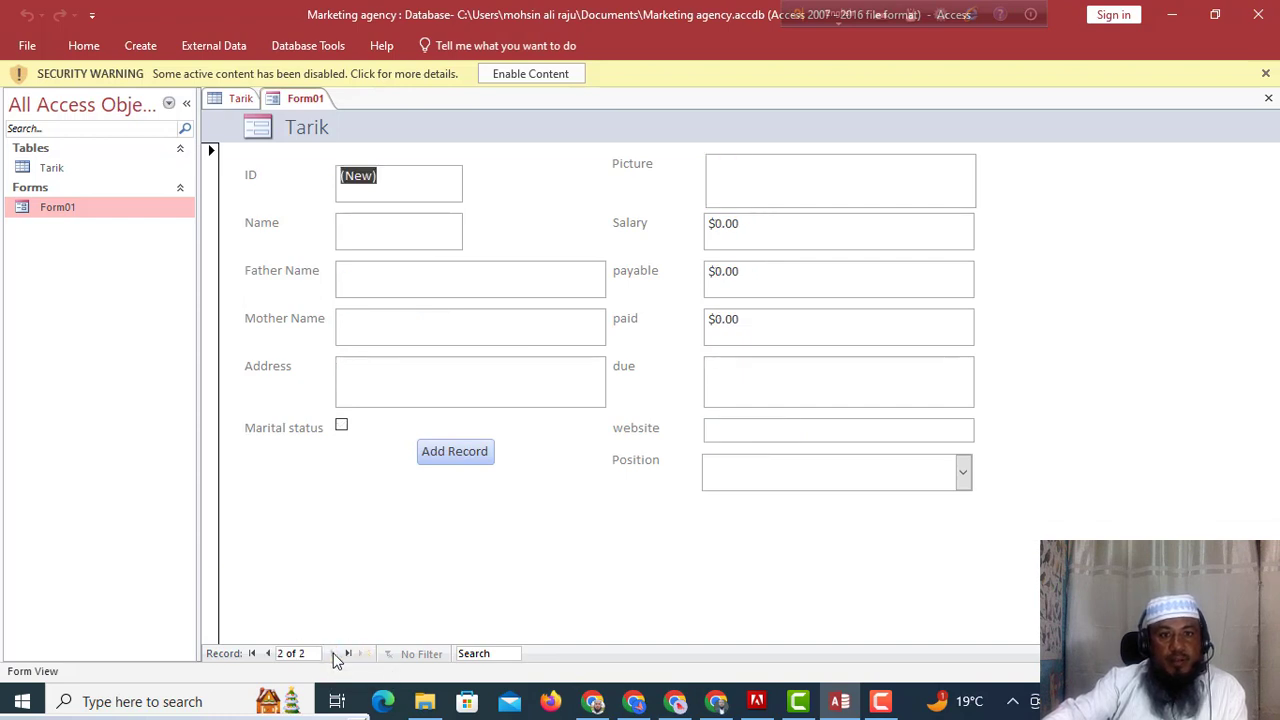
{"action": "left_click", "coordinate": [268, 653]}
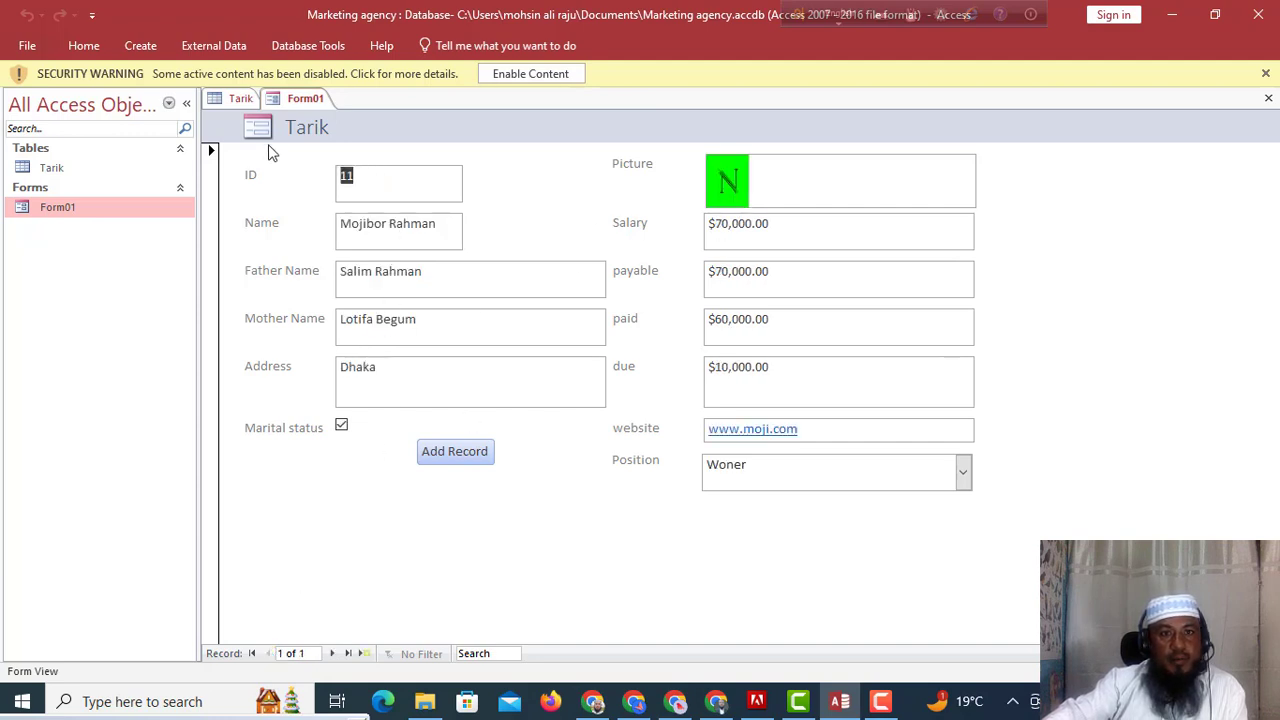
Reopen the Tarik datasheet on record 12, refresh all data again, and reopen Form01.
{"action": "left_click", "coordinate": [52, 168]}
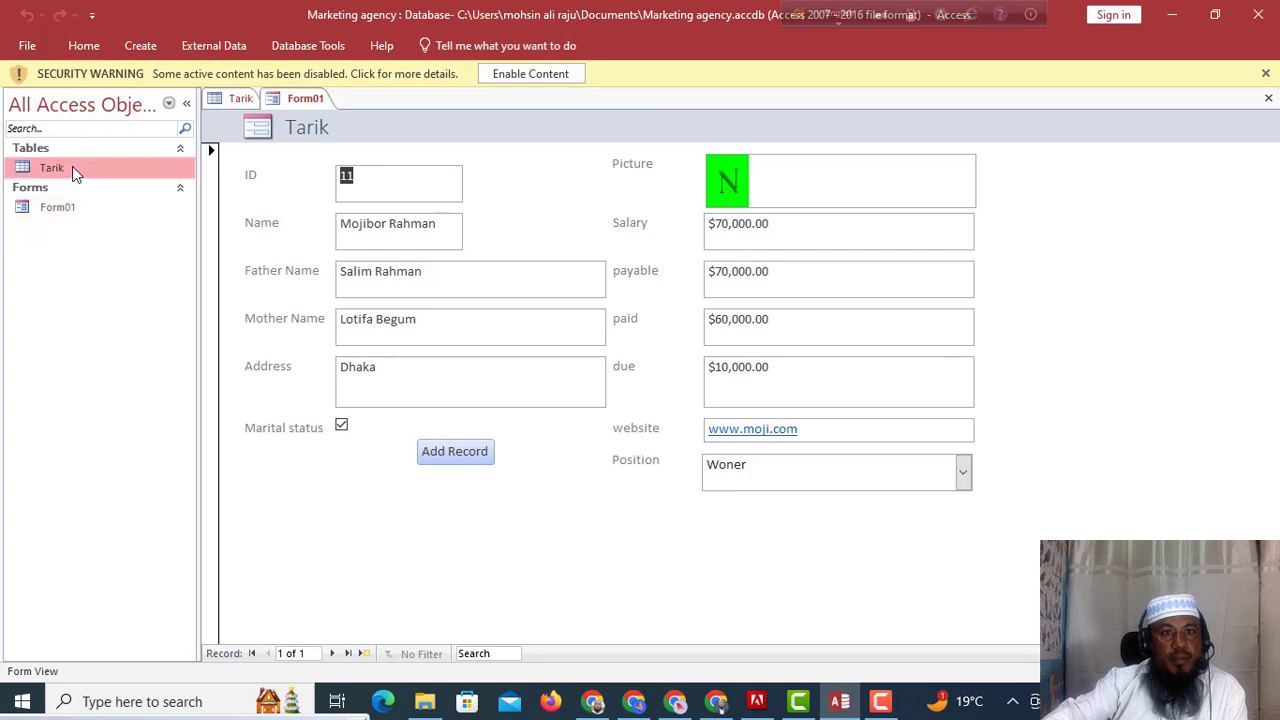
{"action": "double_click", "coordinate": [72, 167]}
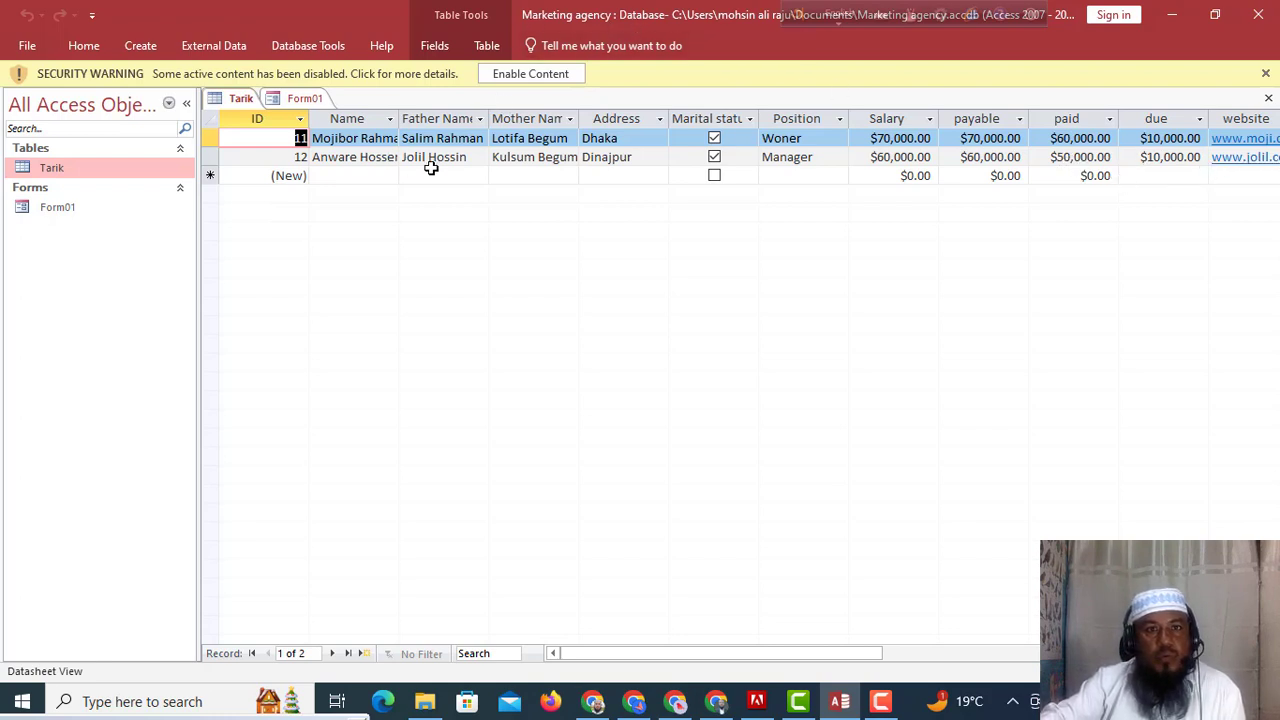
{"action": "left_click", "coordinate": [381, 163]}
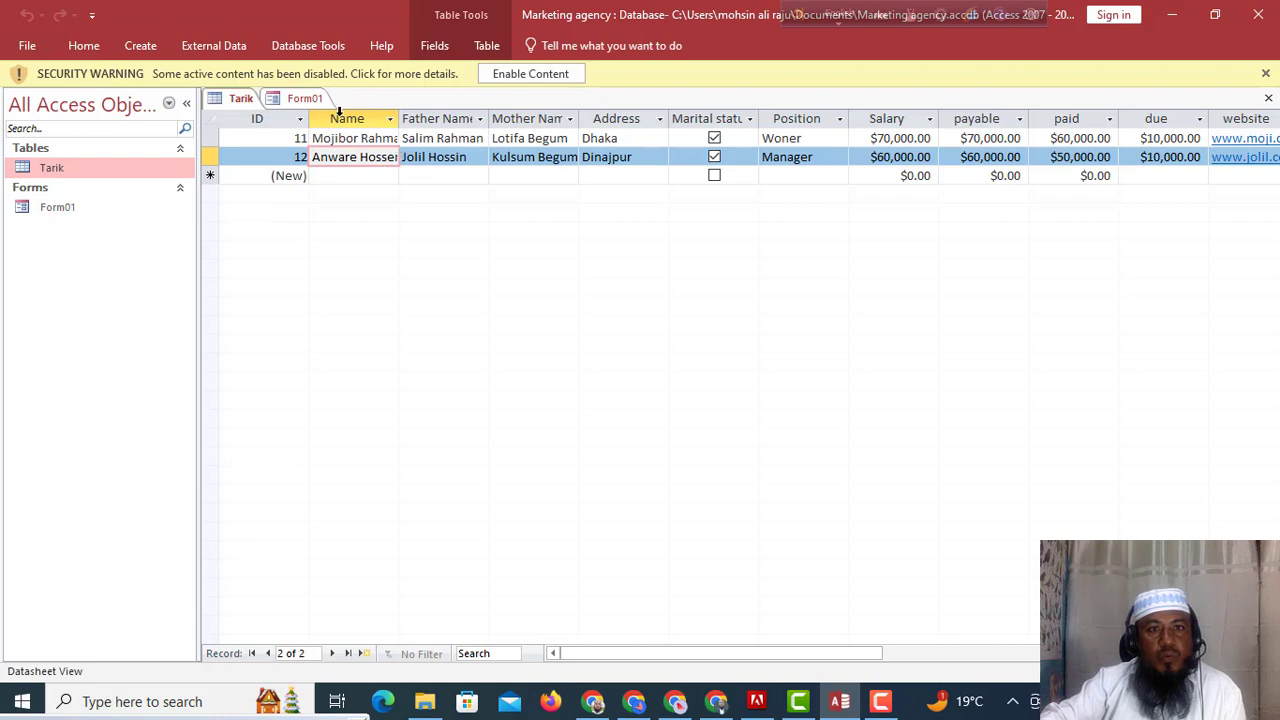
{"action": "left_click", "coordinate": [77, 50]}
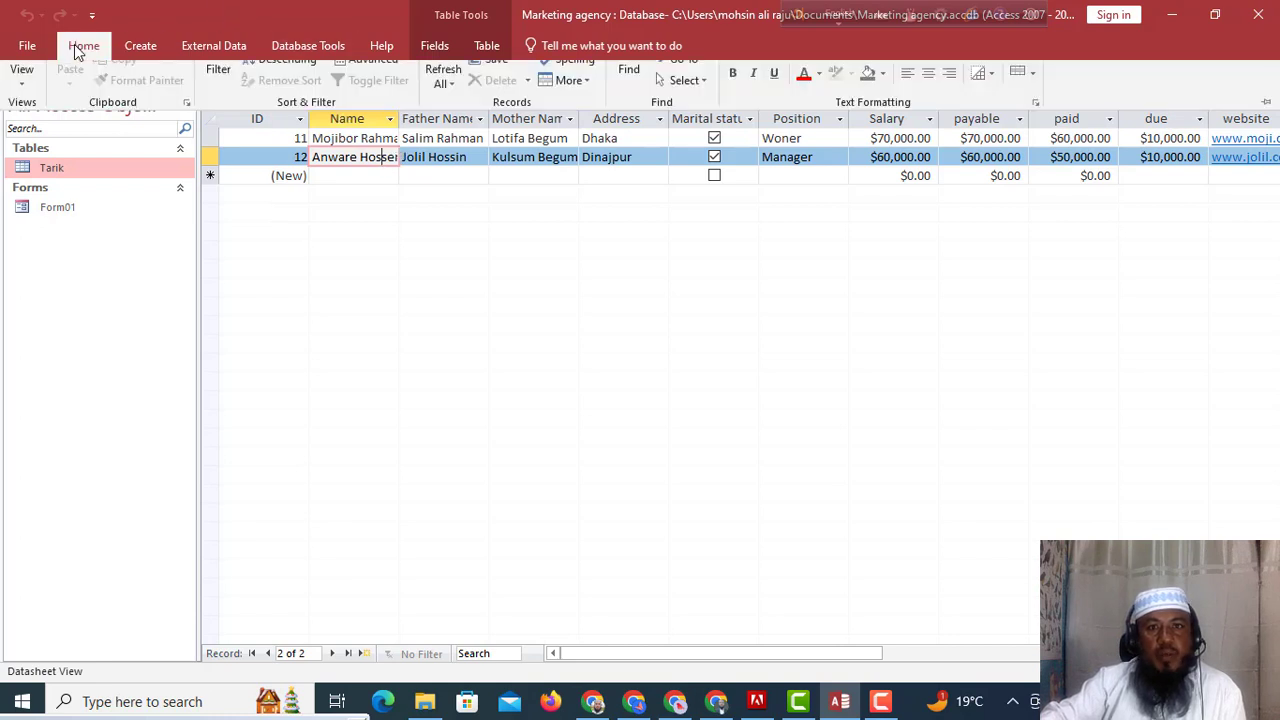
{"action": "left_click", "coordinate": [452, 117]}
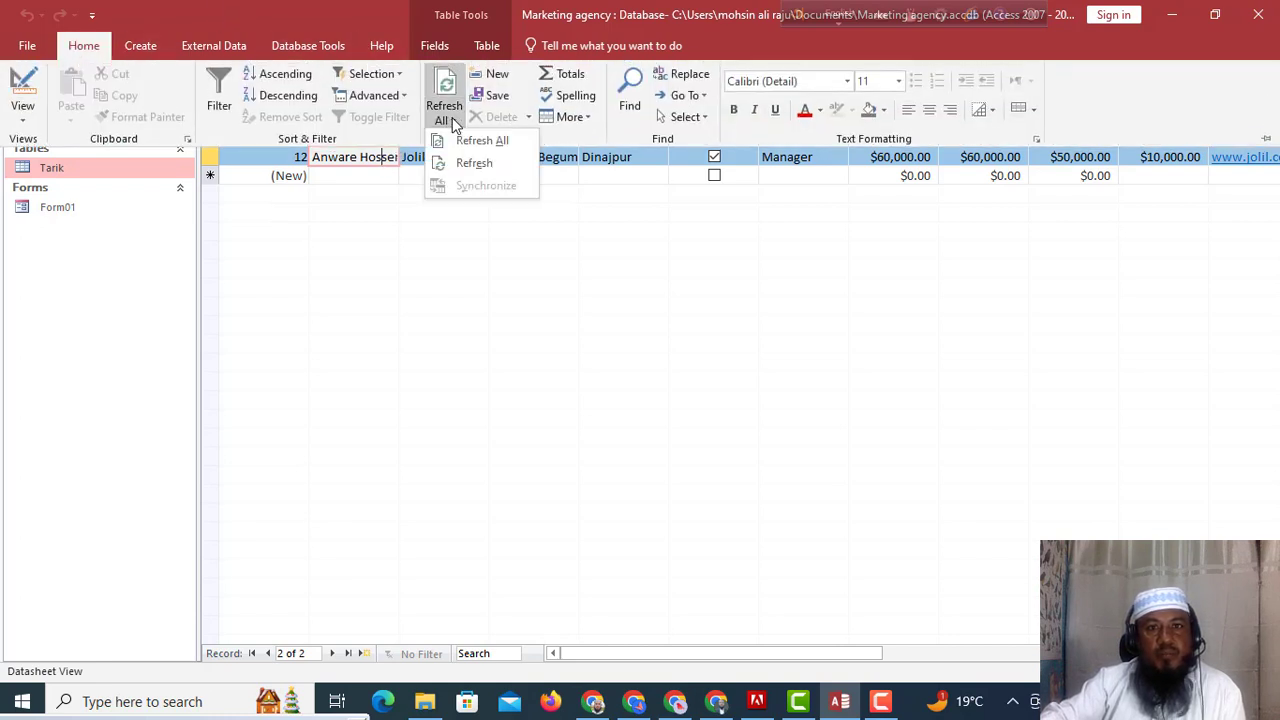
{"action": "left_click", "coordinate": [474, 163]}
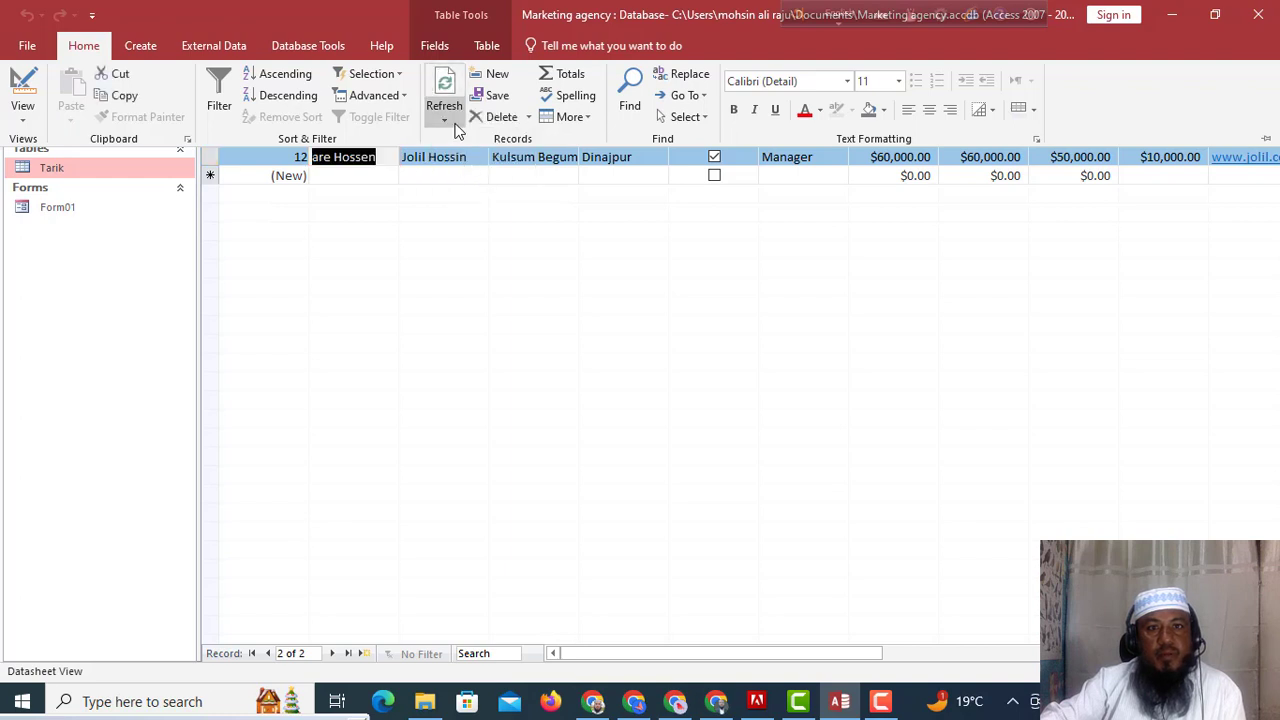
{"action": "left_click", "coordinate": [443, 117]}
{"action": "left_click", "coordinate": [491, 140]}
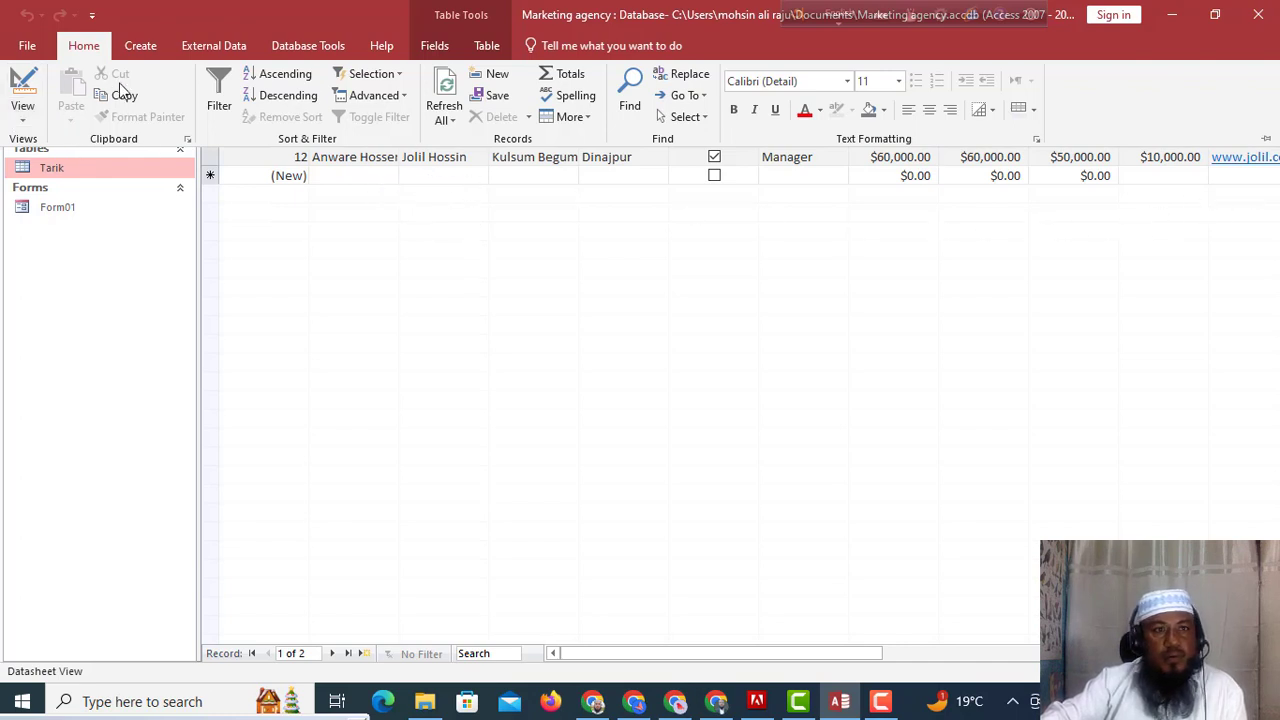
{"action": "left_click", "coordinate": [72, 207]}
{"action": "left_click", "coordinate": [70, 207]}
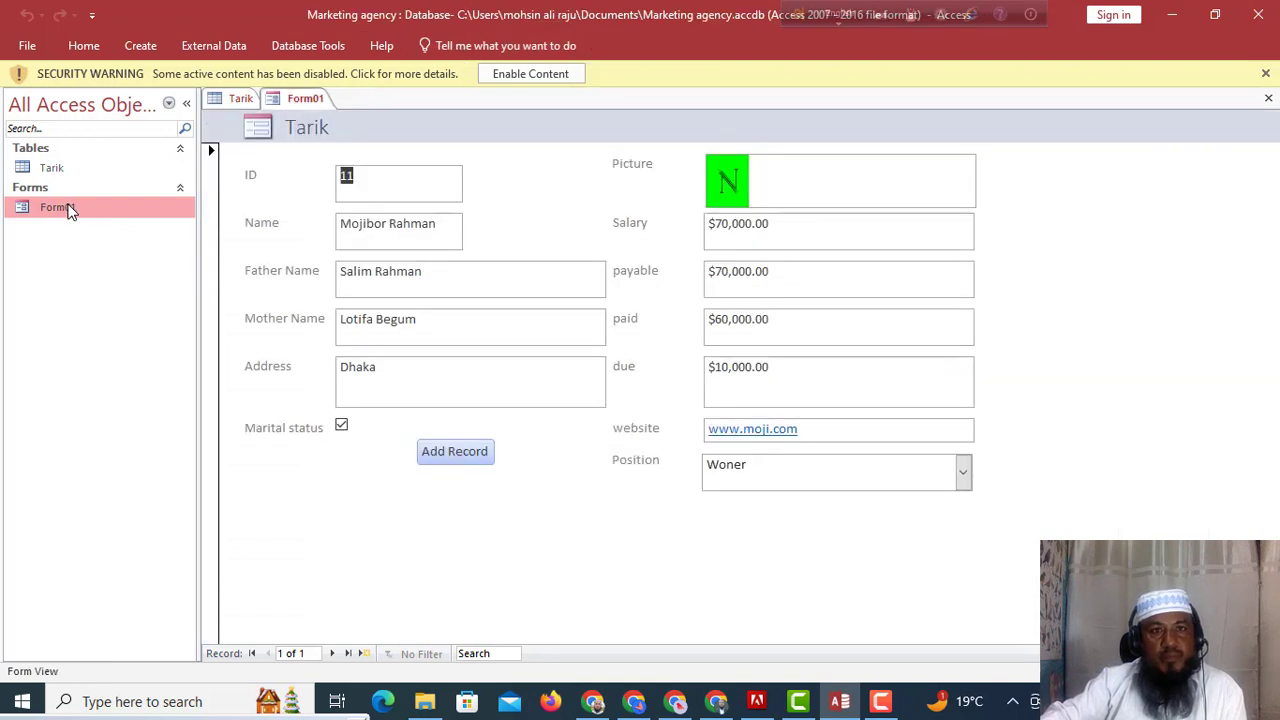
Refresh all of Form01's data, go to record 2, and start a new record with Add Record.
{"action": "left_click", "coordinate": [95, 46]}
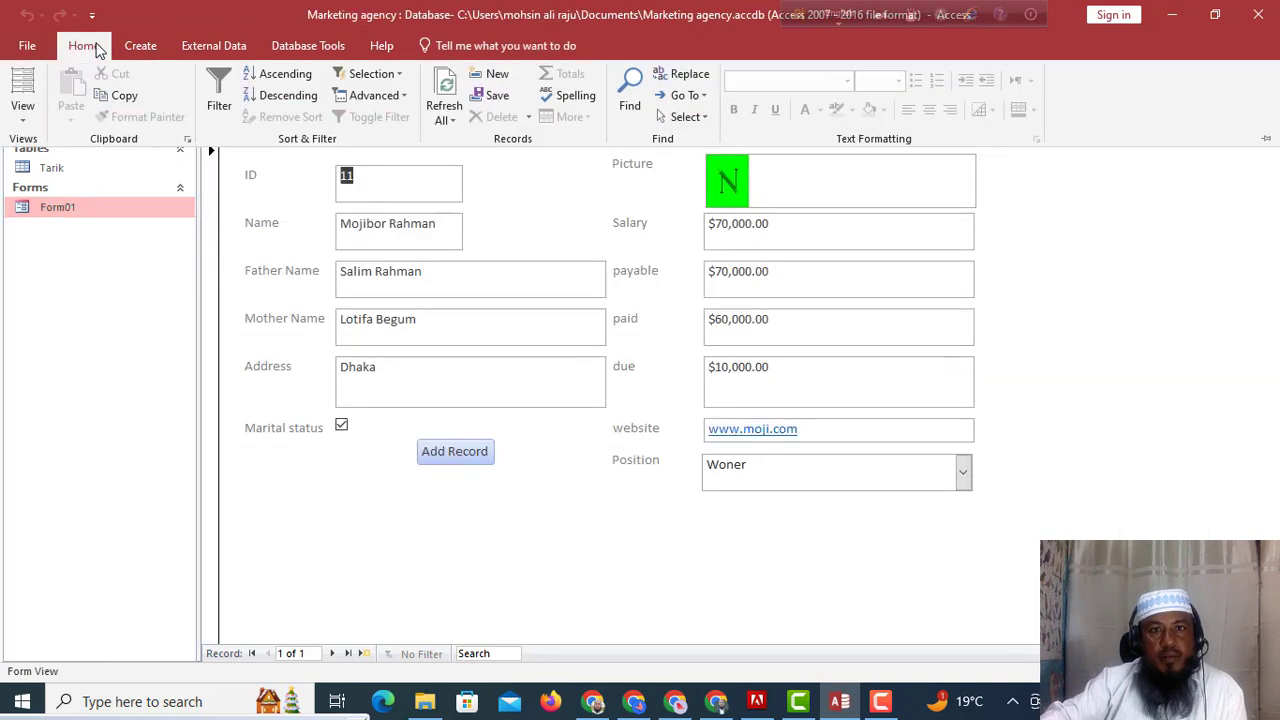
{"action": "left_click", "coordinate": [460, 115]}
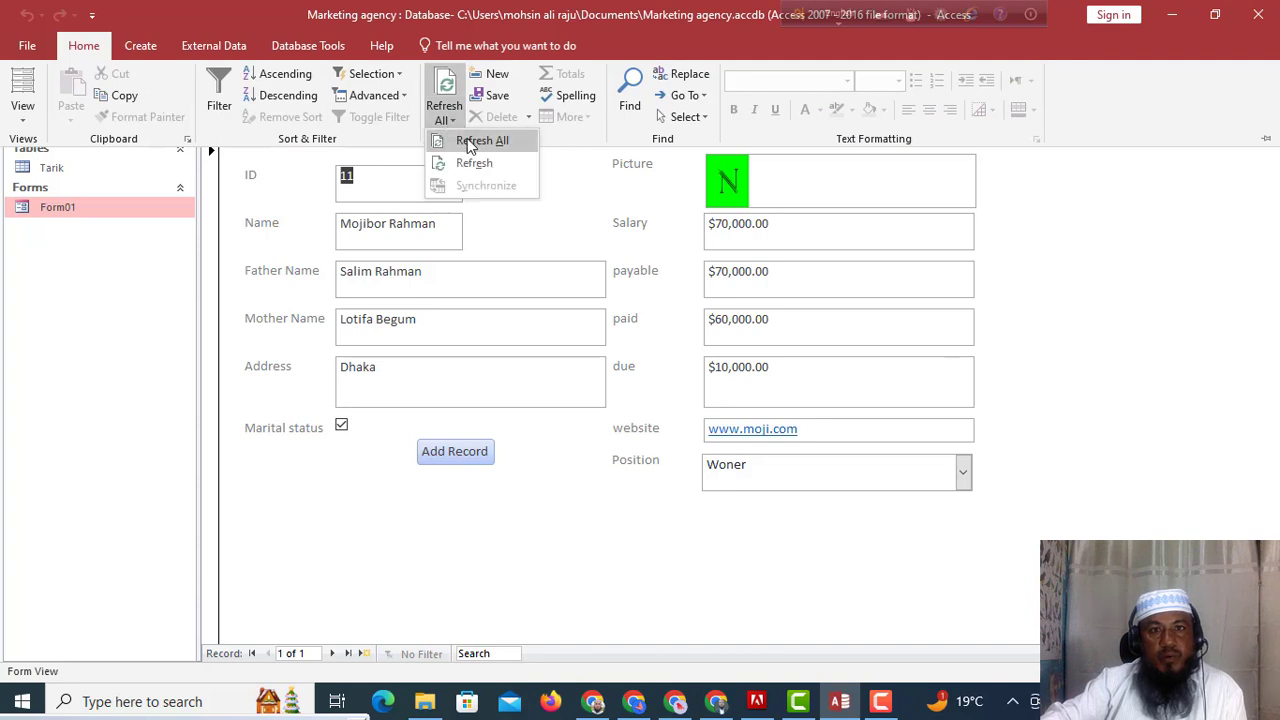
{"action": "left_click", "coordinate": [467, 138]}
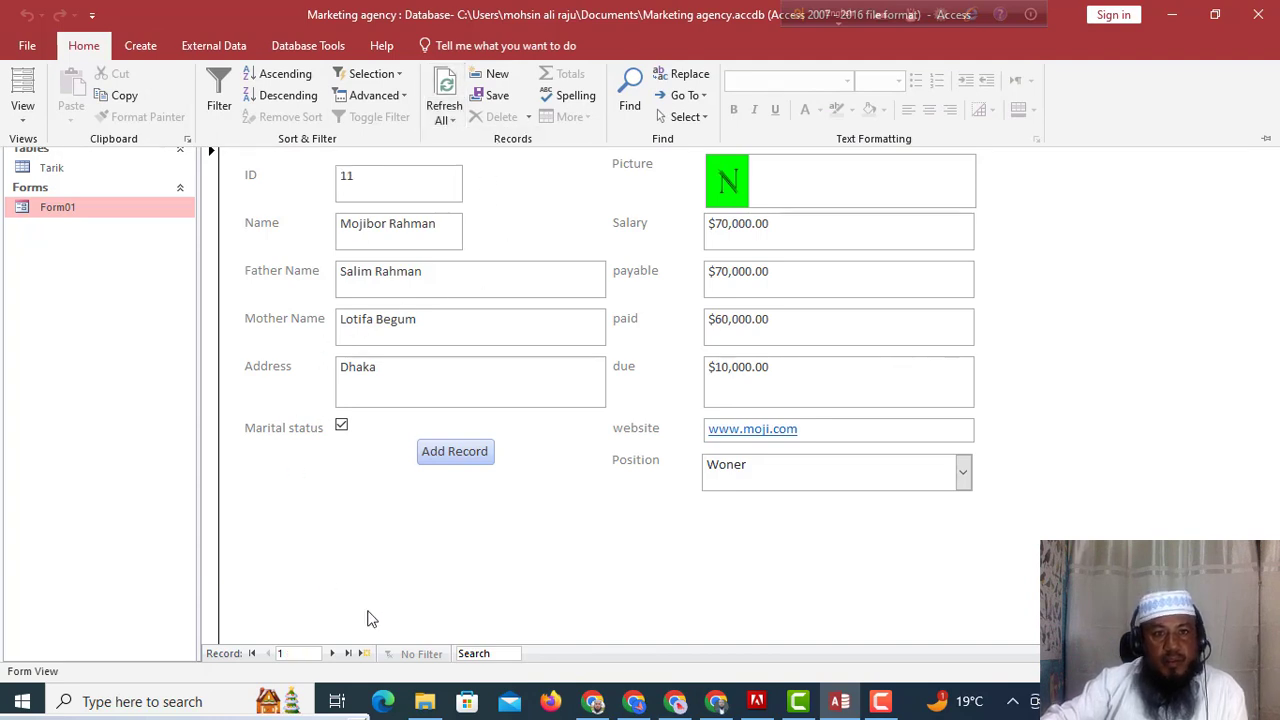
{"action": "left_click", "coordinate": [346, 654]}
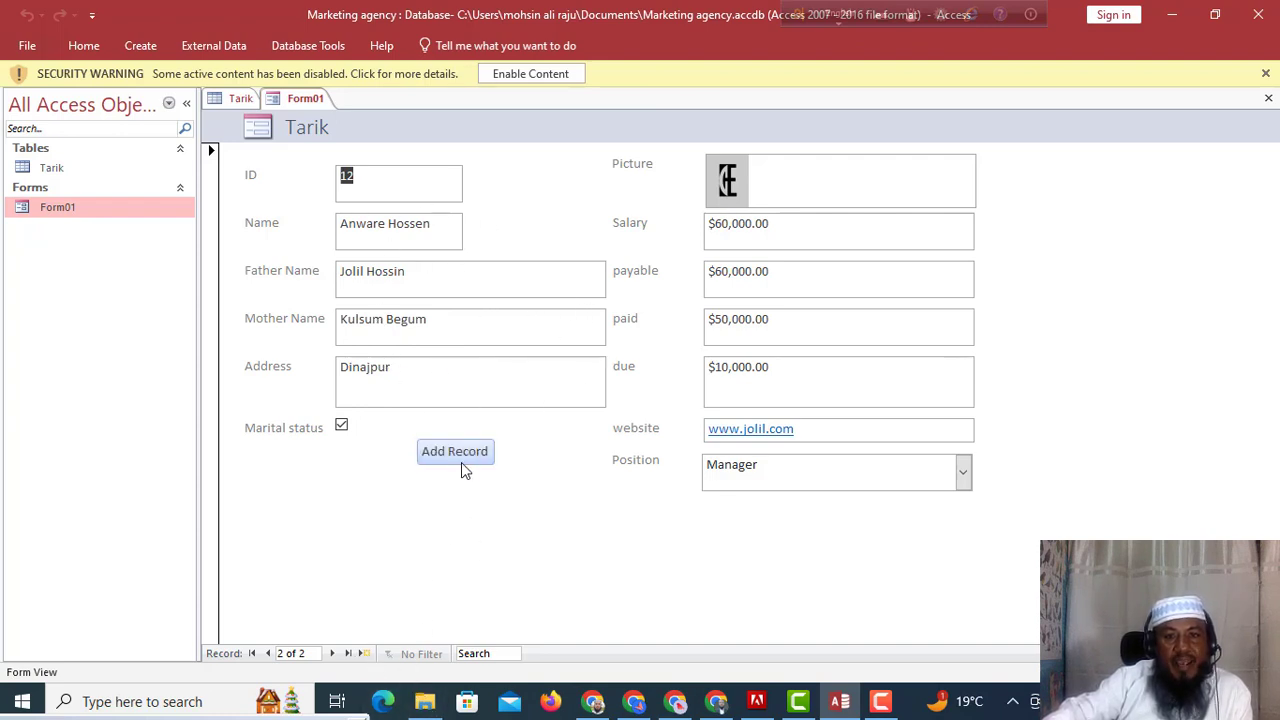
{"action": "left_click", "coordinate": [455, 451]}
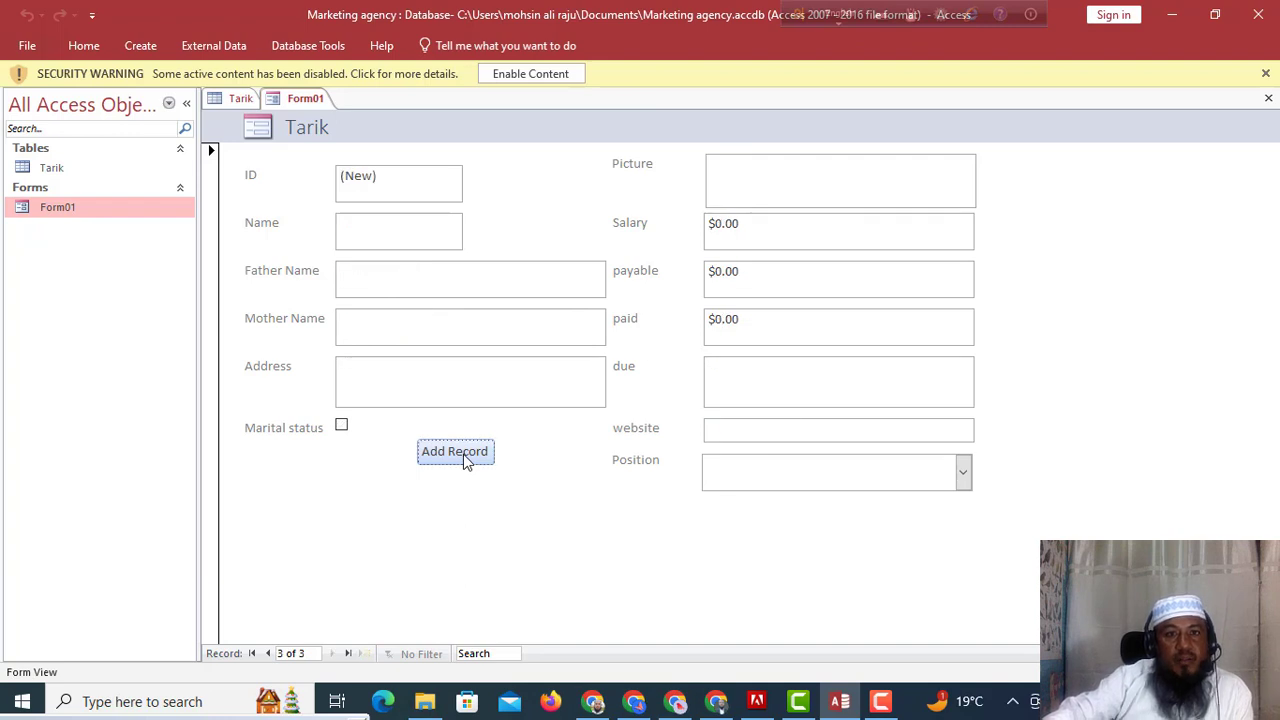
Enter the new employee's name, father's and mother's names, and address Rangpur.
{"action": "left_click", "coordinate": [361, 229]}
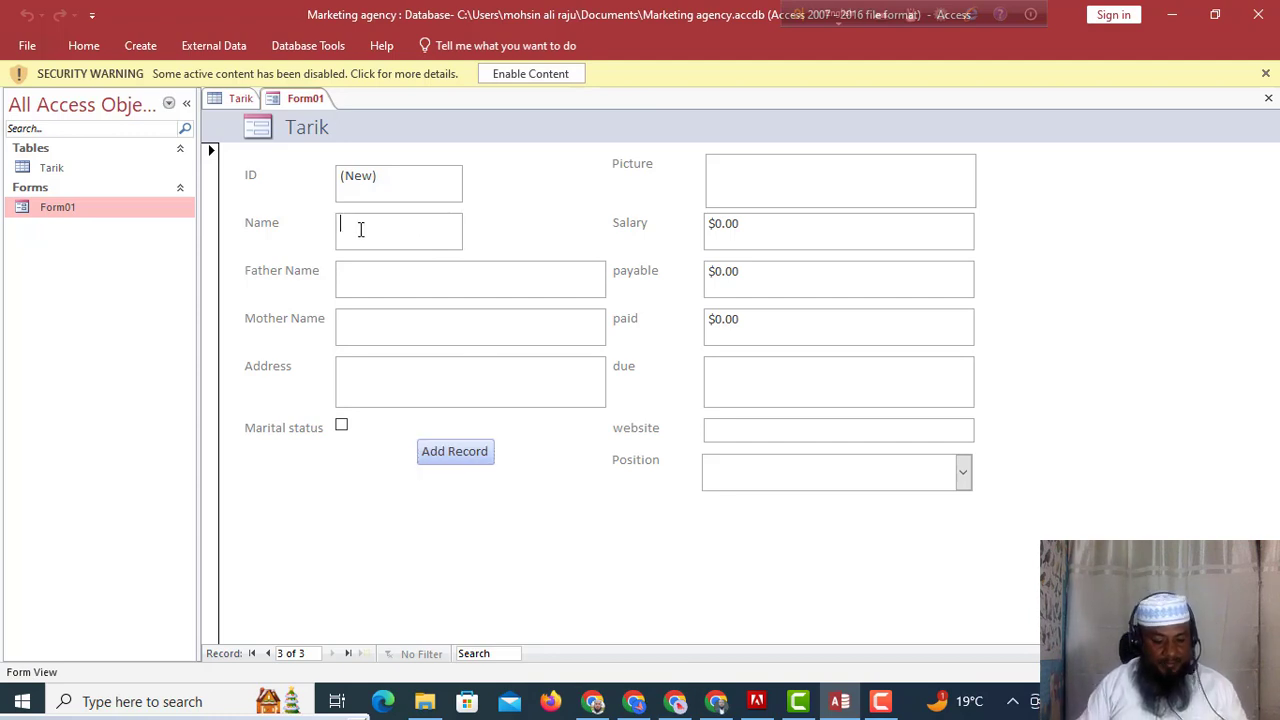
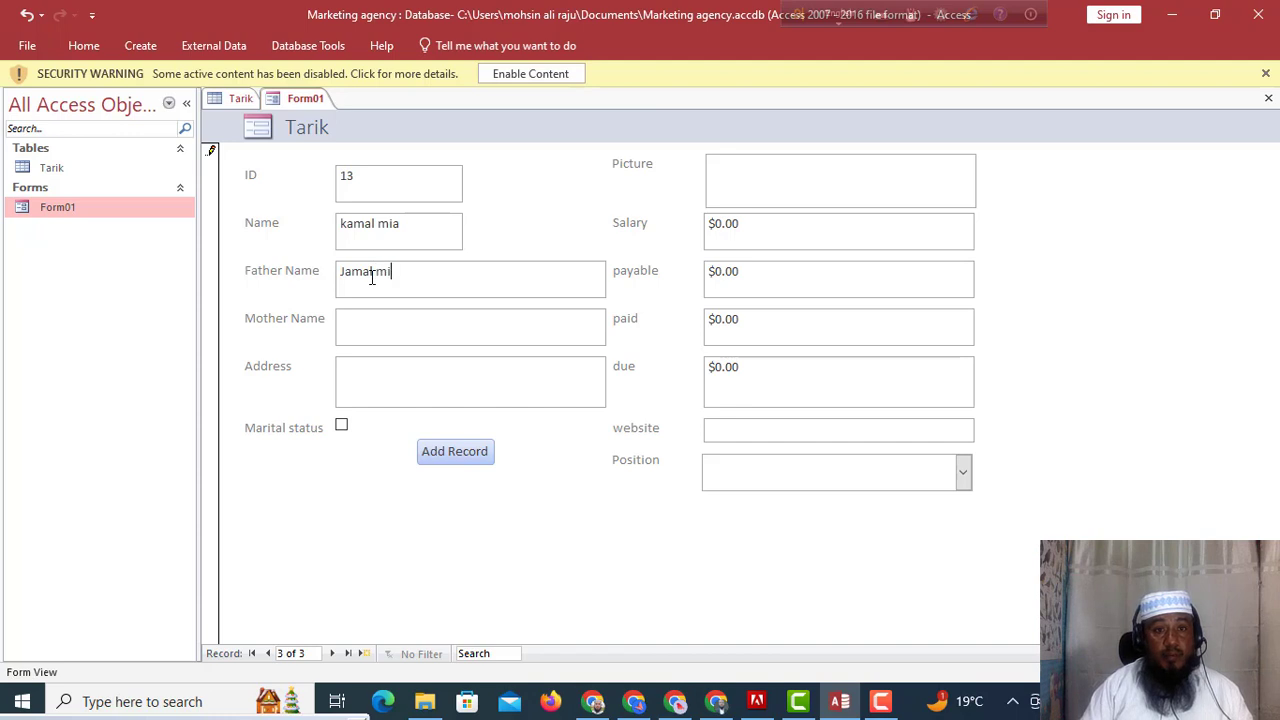
{"action": "left_click", "coordinate": [375, 330]}
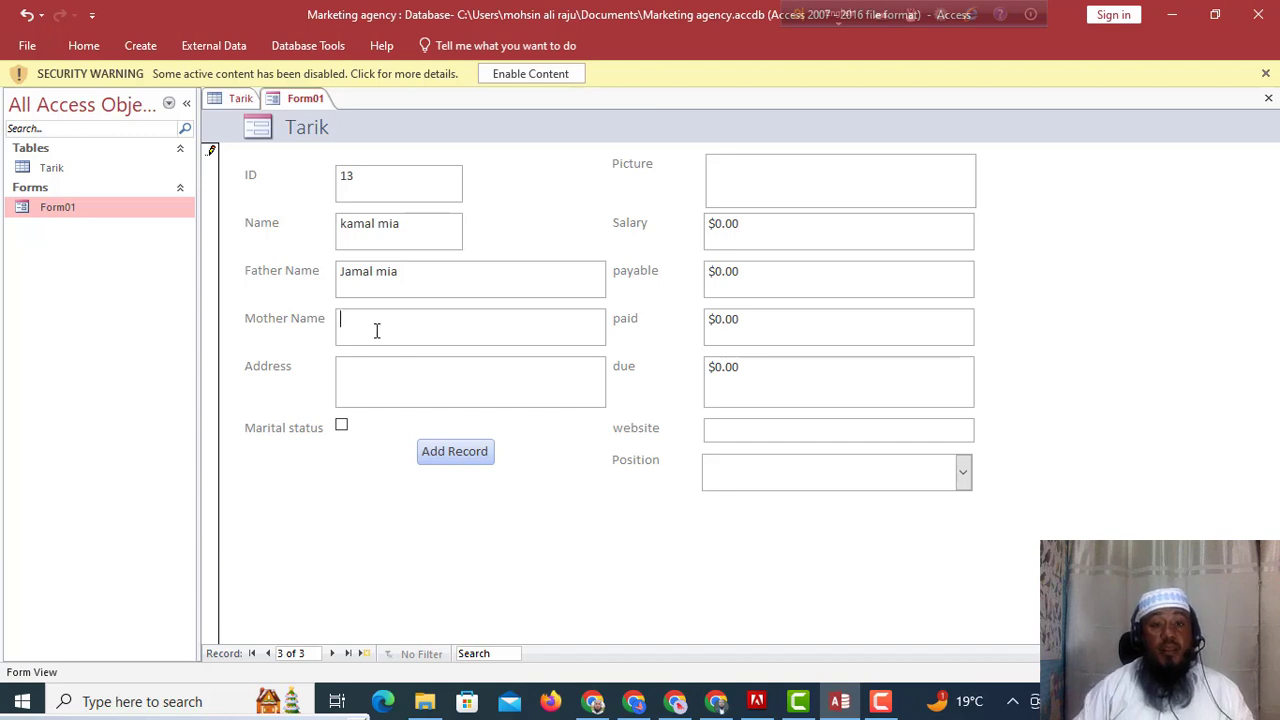
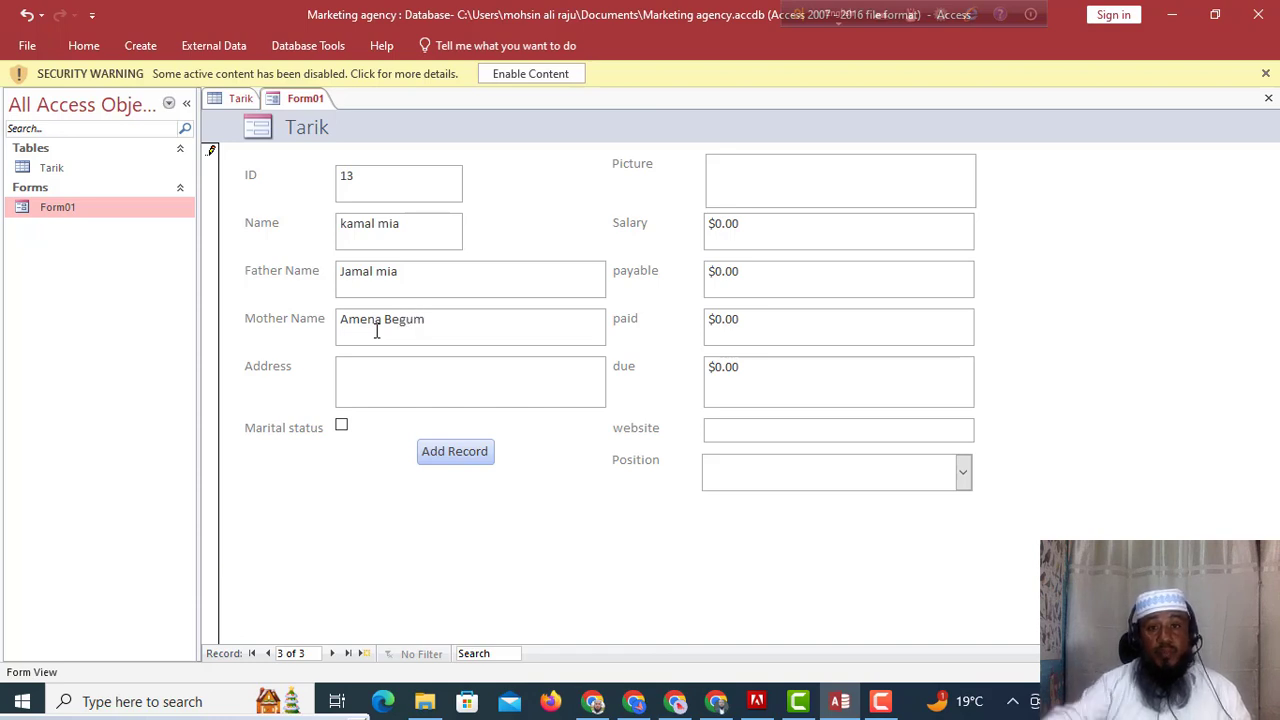
{"action": "left_click", "coordinate": [365, 380]}
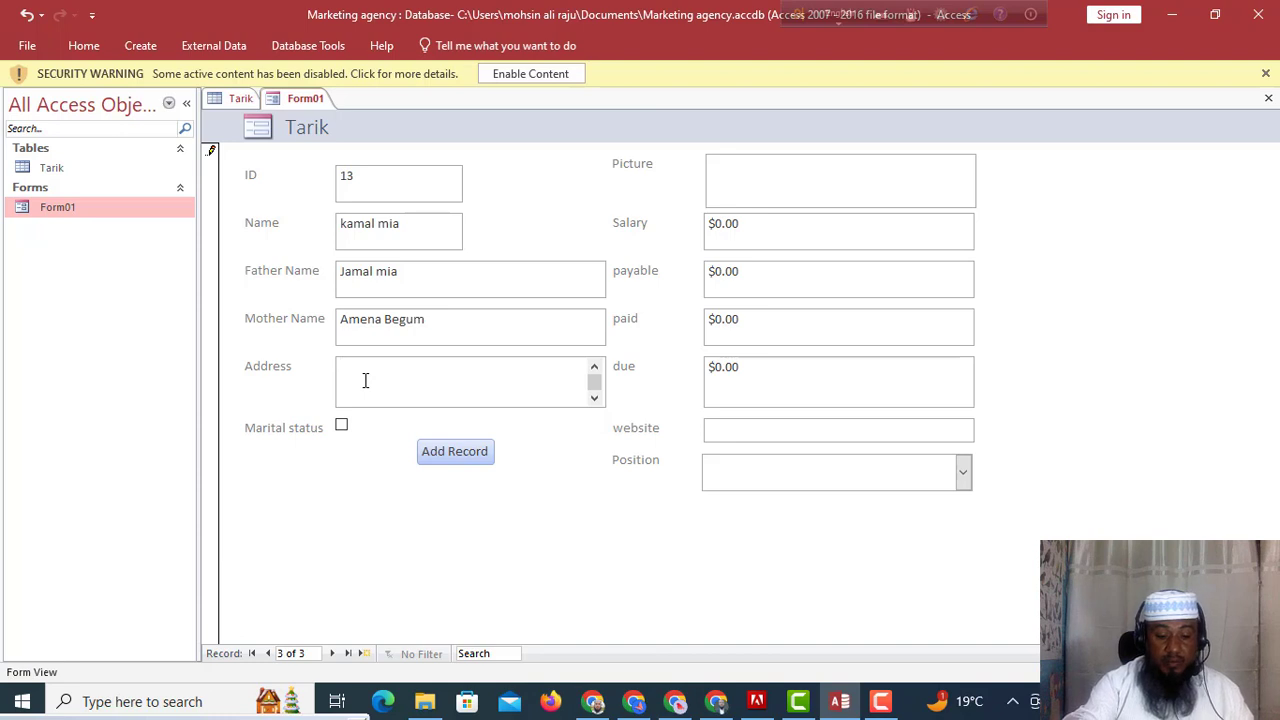
{"action": "type", "text": "Rang"}
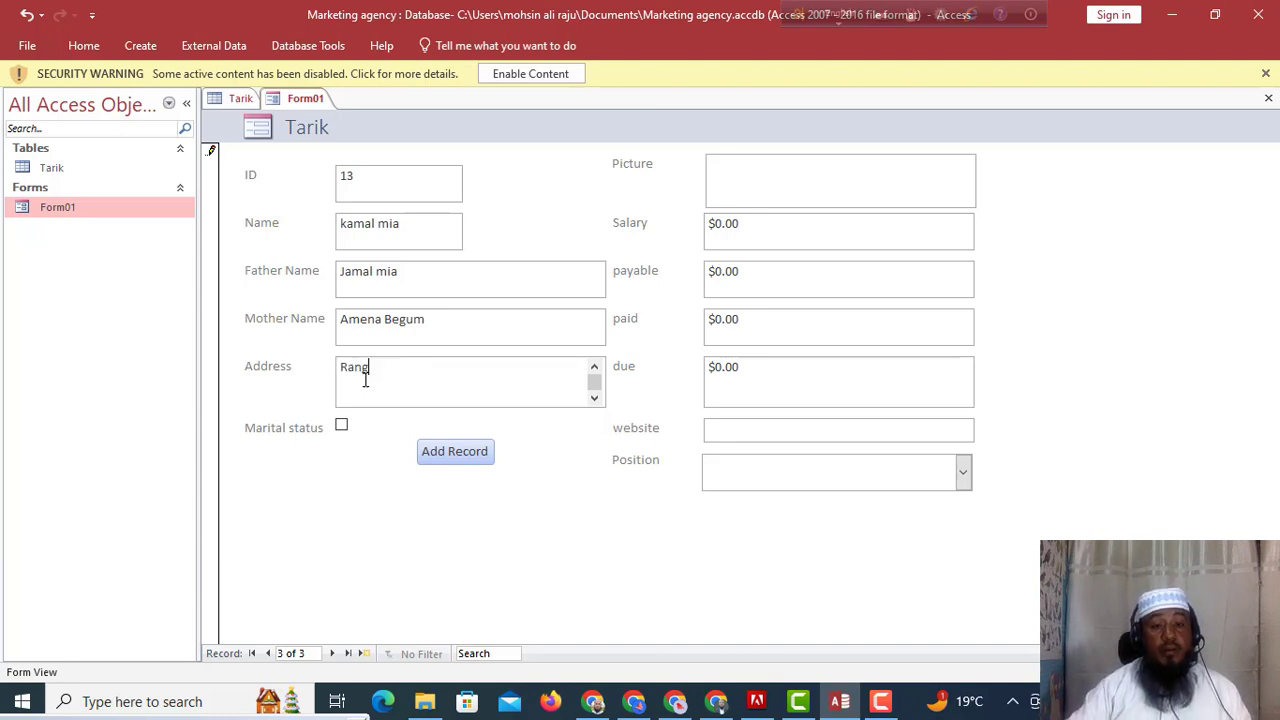
{"action": "type", "text": "pur"}
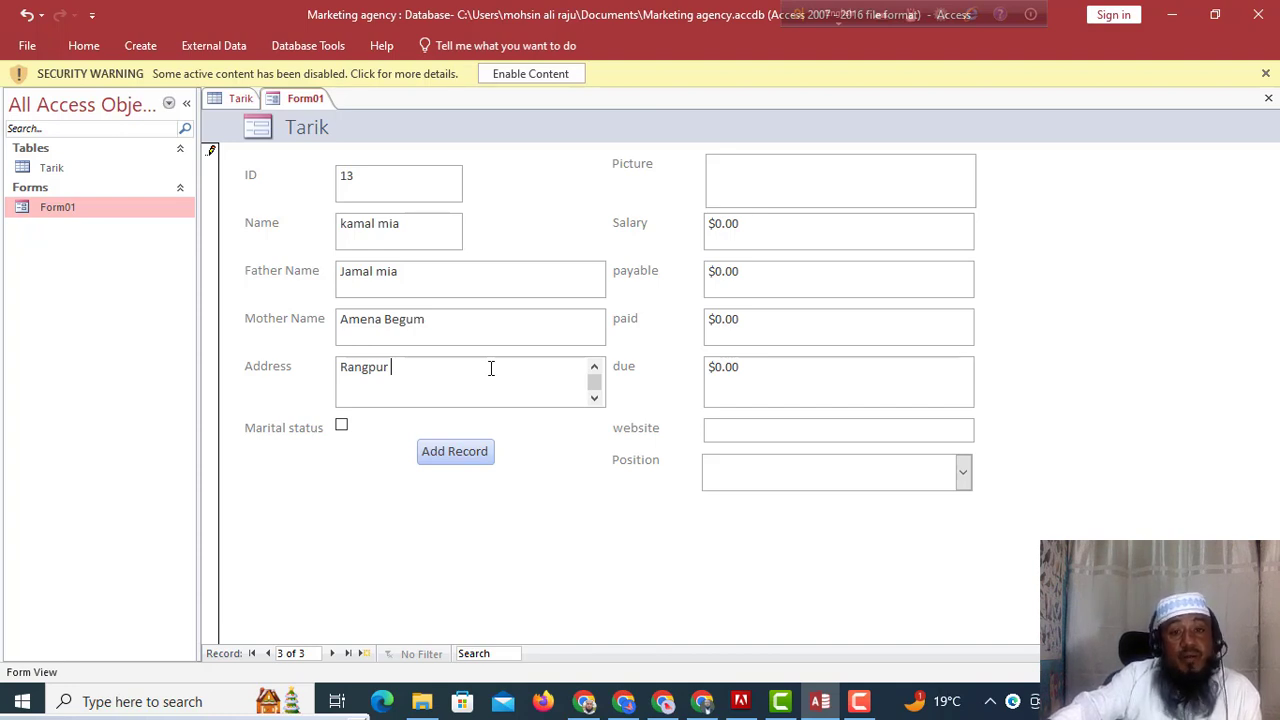
Tick Marital status, set Salary and Payable to 50000, and enter the Paid amount 30000.
{"action": "left_click", "coordinate": [341, 427]}
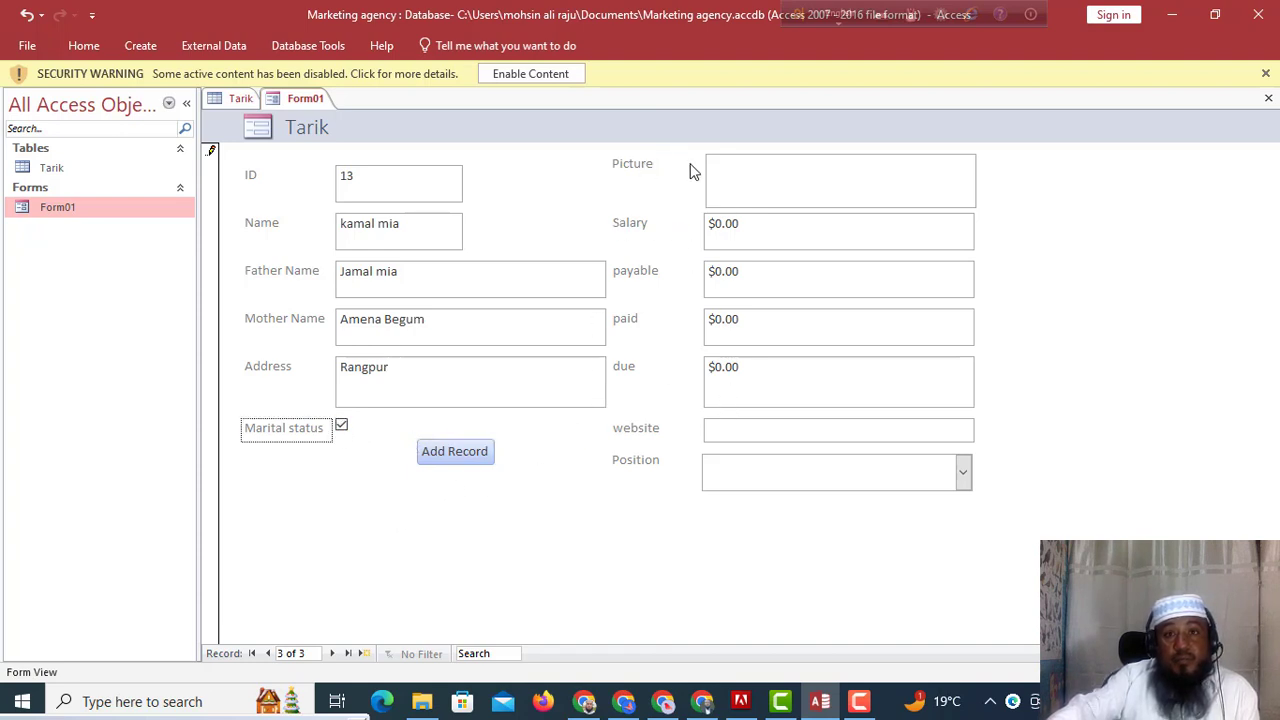
{"action": "left_click", "coordinate": [771, 182]}
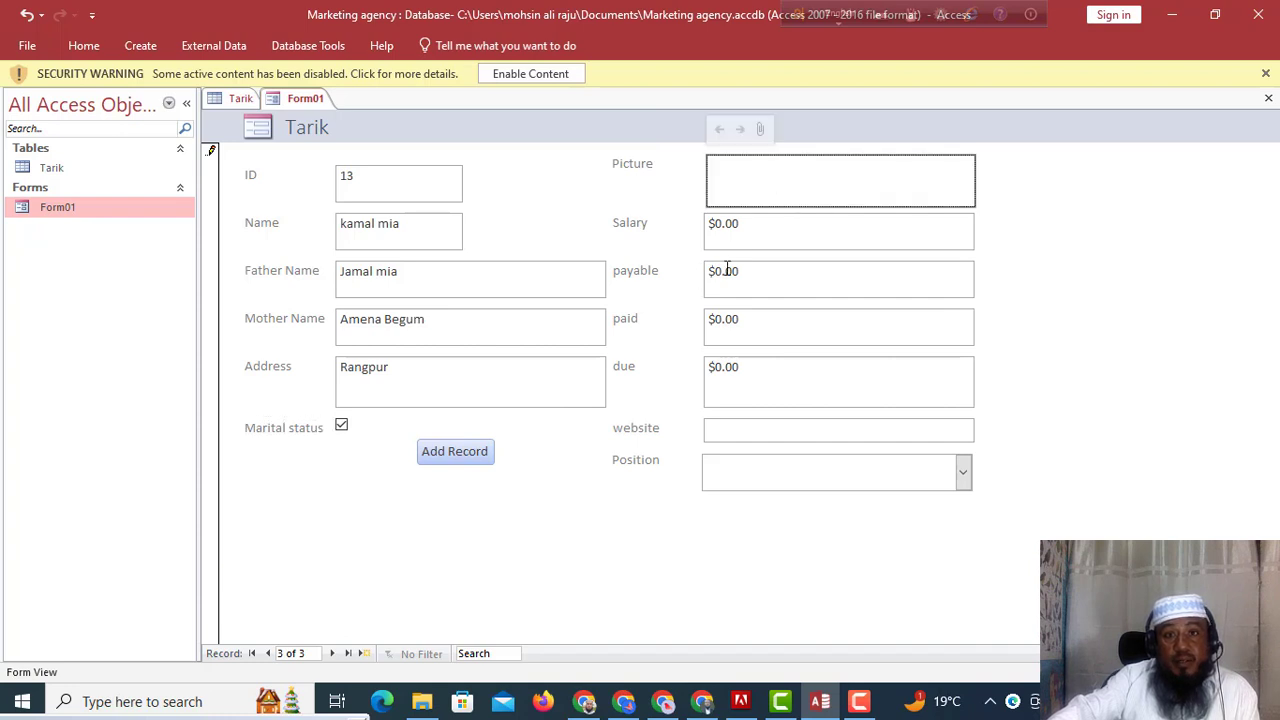
{"action": "left_click", "coordinate": [623, 220]}
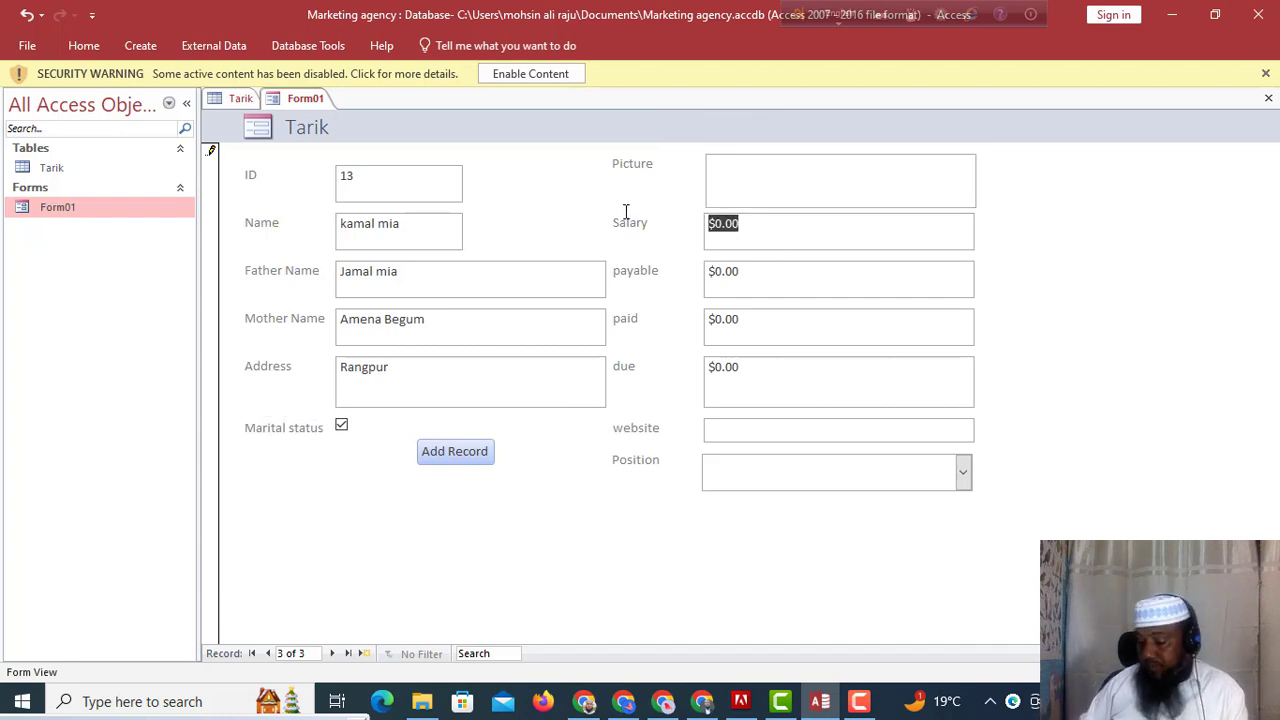
{"action": "type", "text": "50000"}
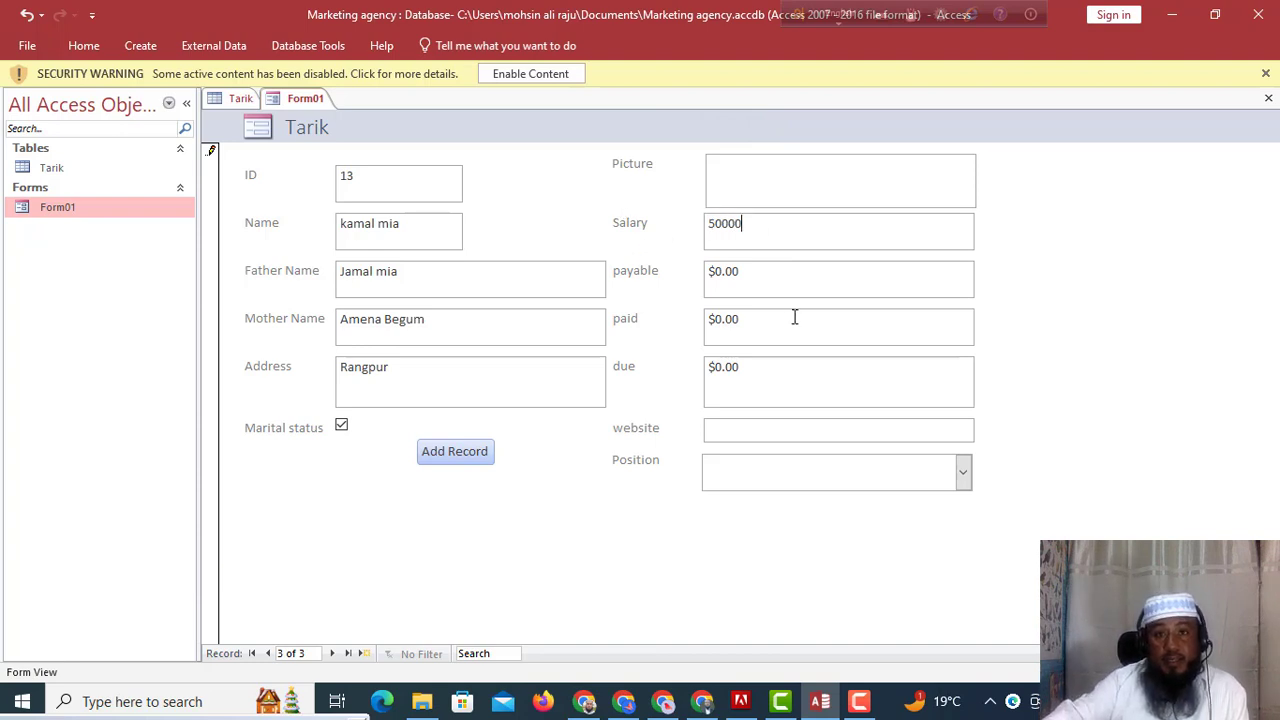
{"action": "left_click", "coordinate": [749, 271]}
{"action": "left_click_drag", "start_coordinate": [749, 271], "coordinate": [646, 272]}
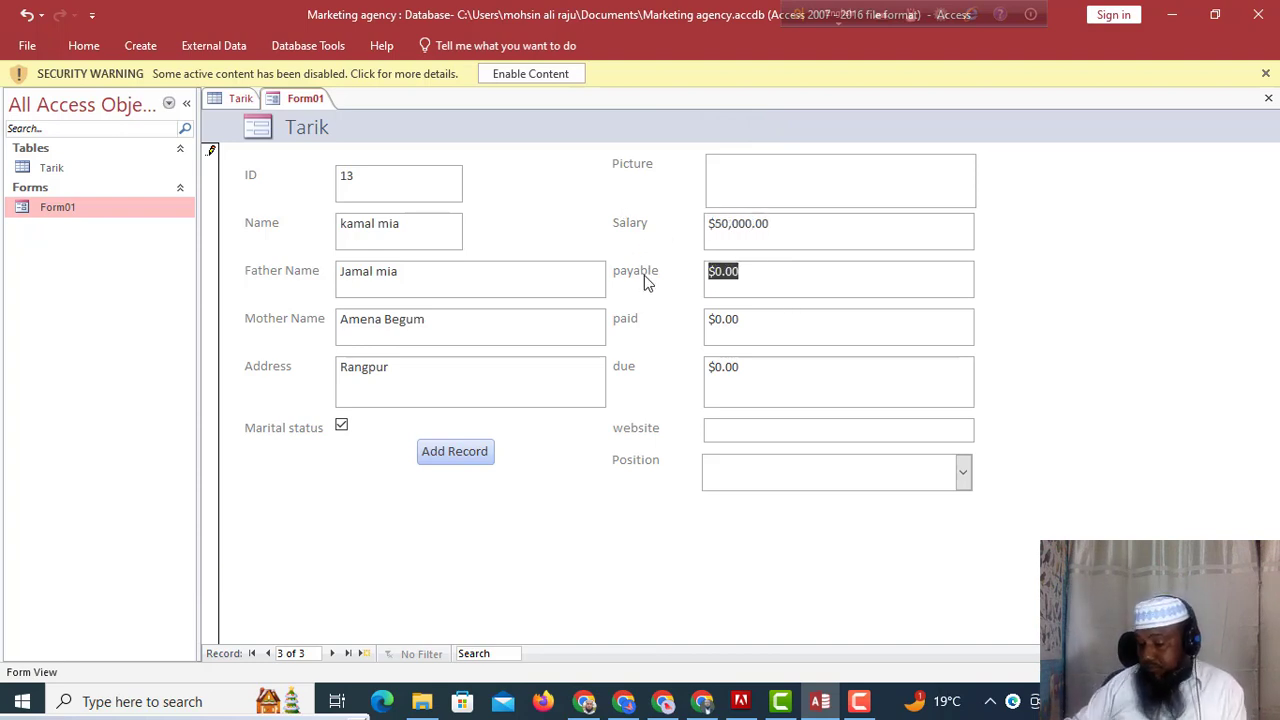
{"action": "type", "text": "50000"}
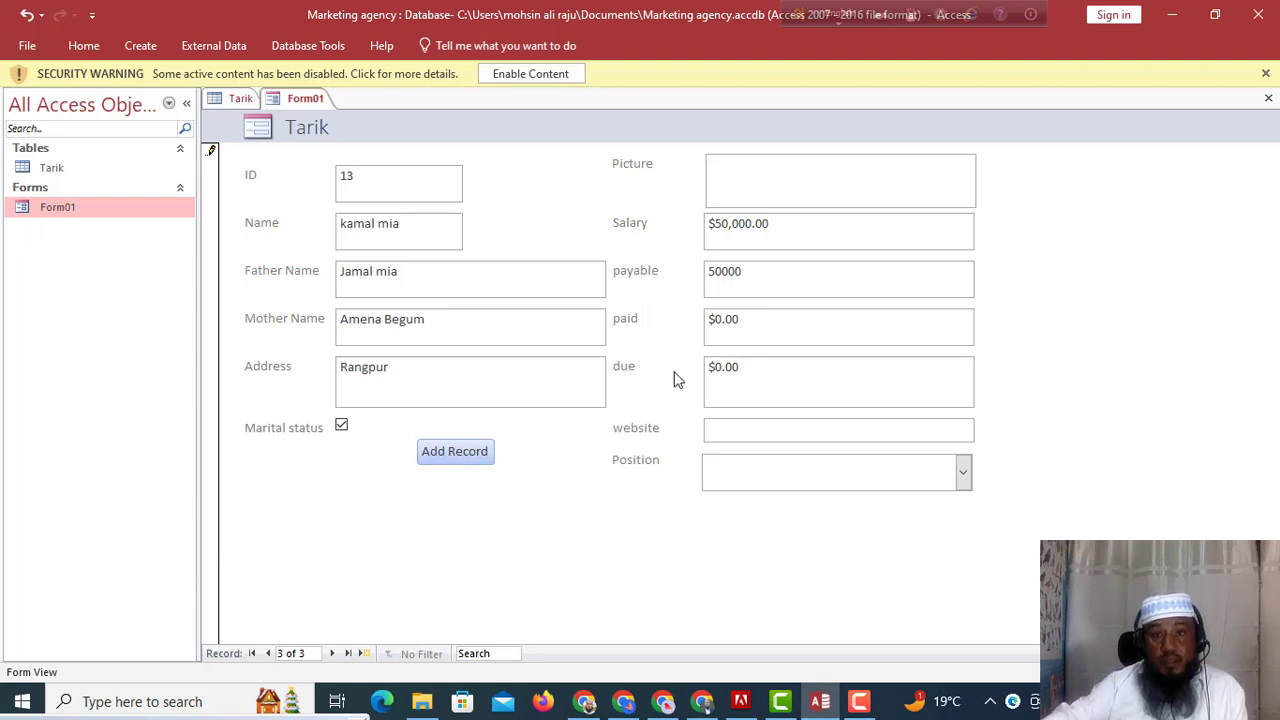
{"action": "left_click_drag", "start_coordinate": [749, 323], "coordinate": [662, 326]}
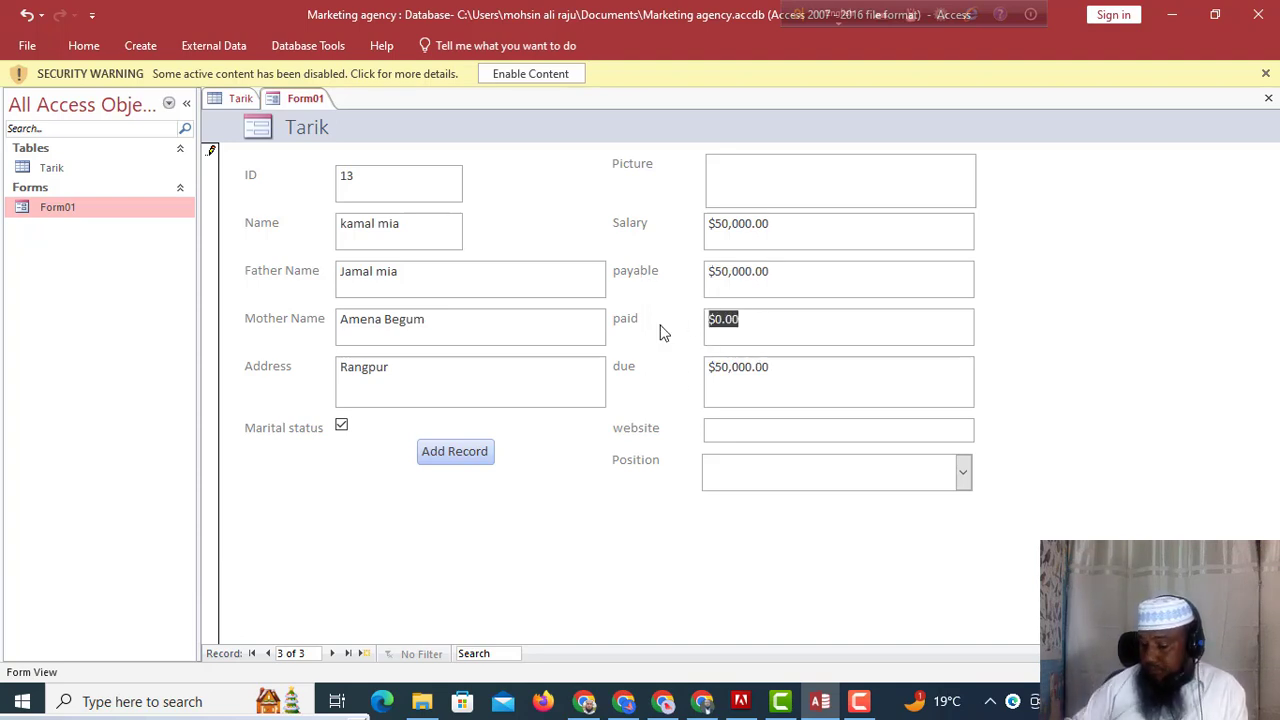
{"action": "type", "text": "4"}
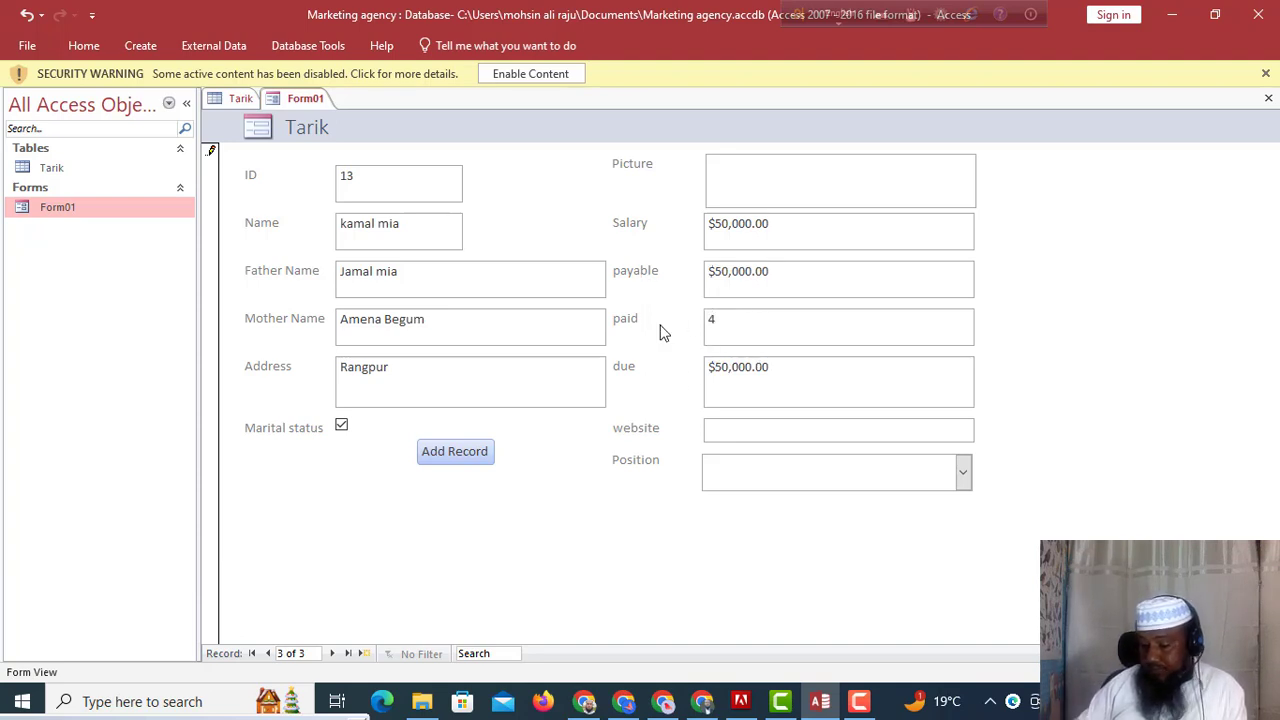
{"action": "key", "text": "BackSpace"}
{"action": "type", "text": "30000"}
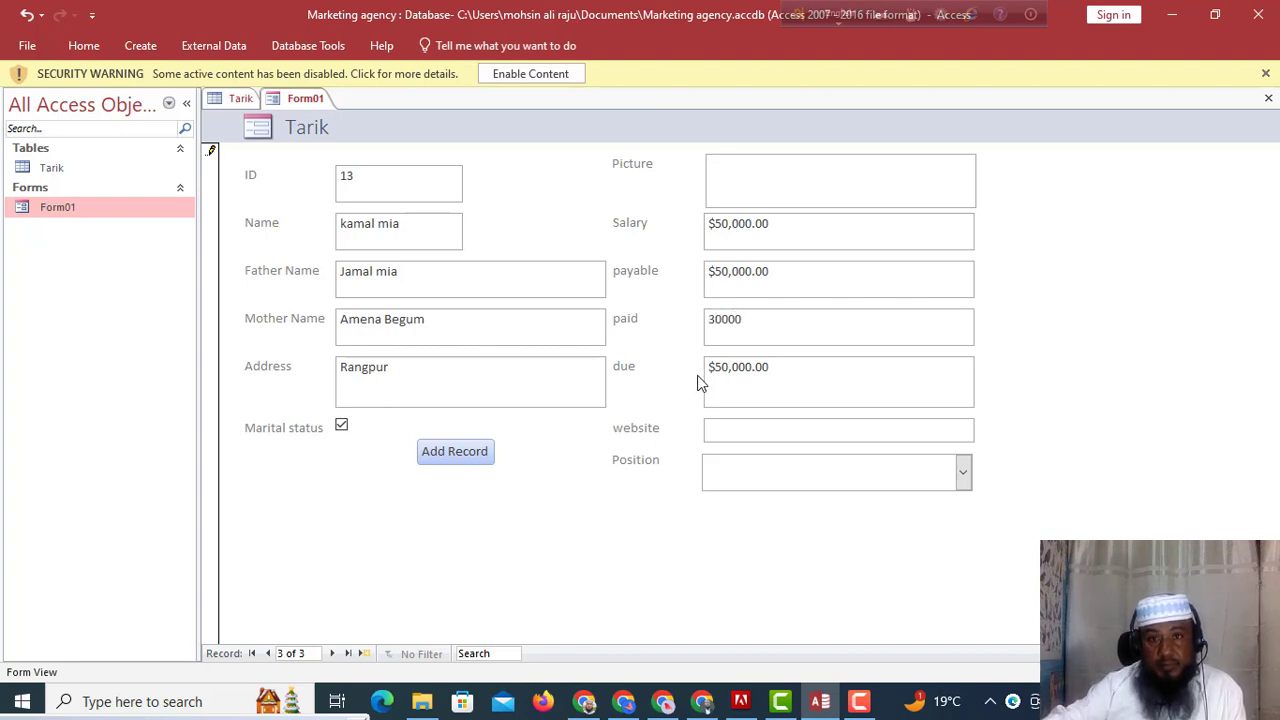
{"action": "left_click", "coordinate": [744, 368]}
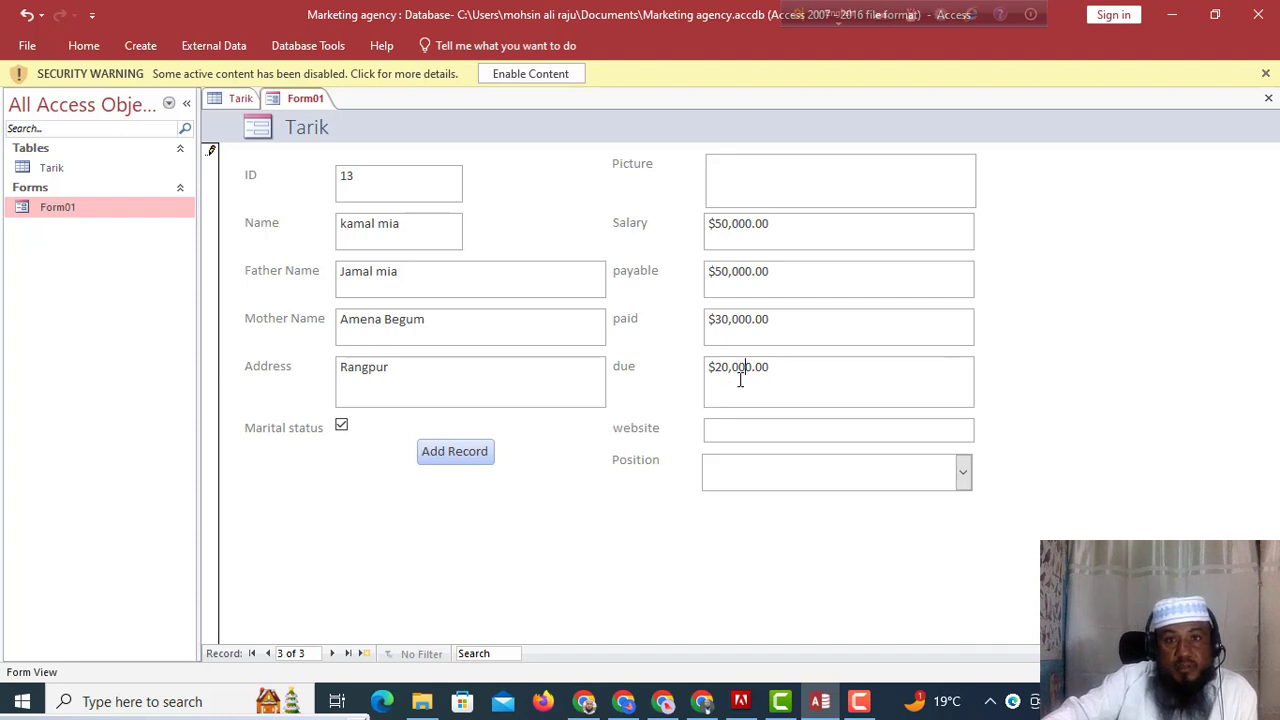
Attach the IOGO-DESIGN01 image from the Desktop to the record's Picture field.
{"action": "double_click", "coordinate": [838, 198]}
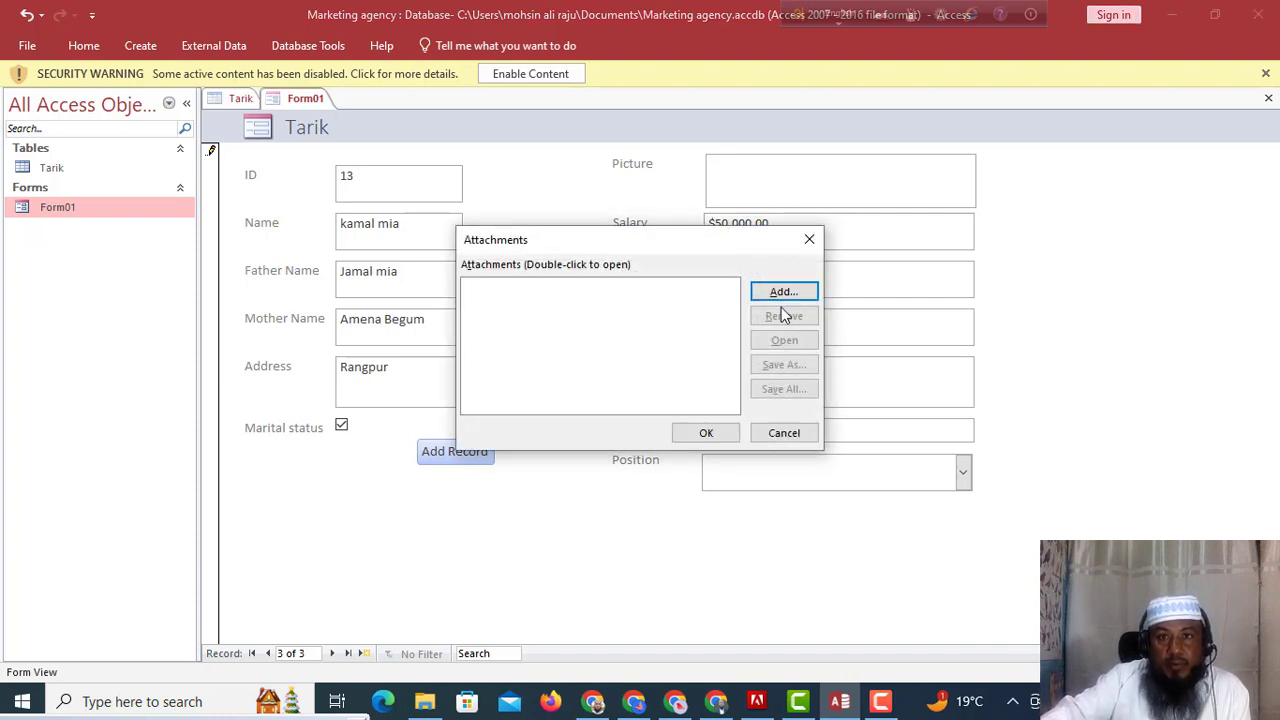
{"action": "left_click", "coordinate": [783, 291]}
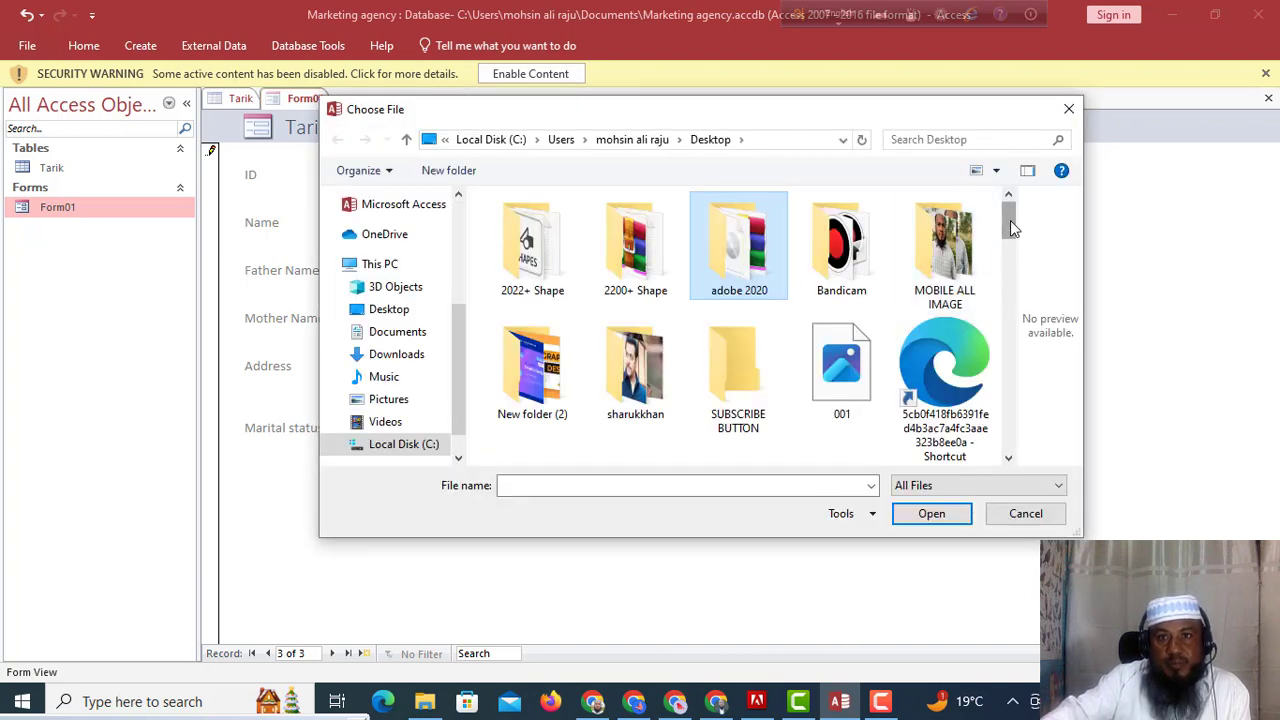
{"action": "left_click_drag", "start_coordinate": [1010, 220], "coordinate": [1008, 337]}
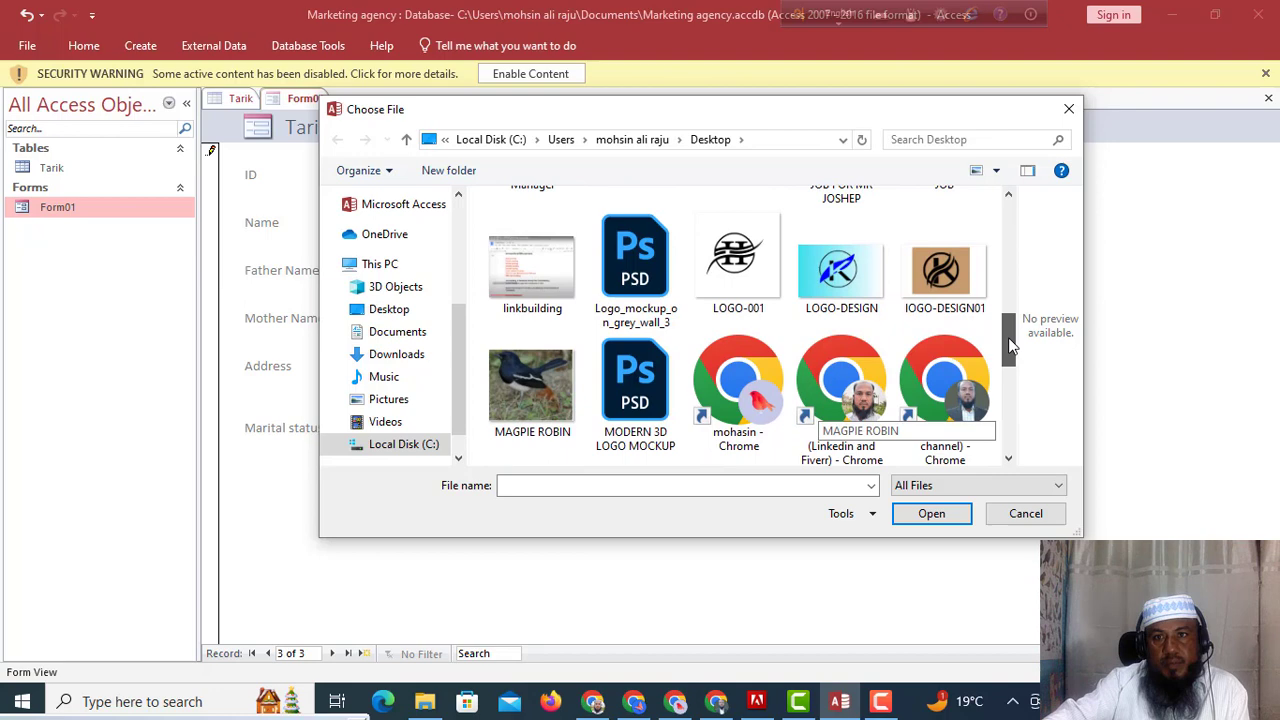
{"action": "left_click", "coordinate": [945, 272]}
{"action": "left_click", "coordinate": [932, 514]}
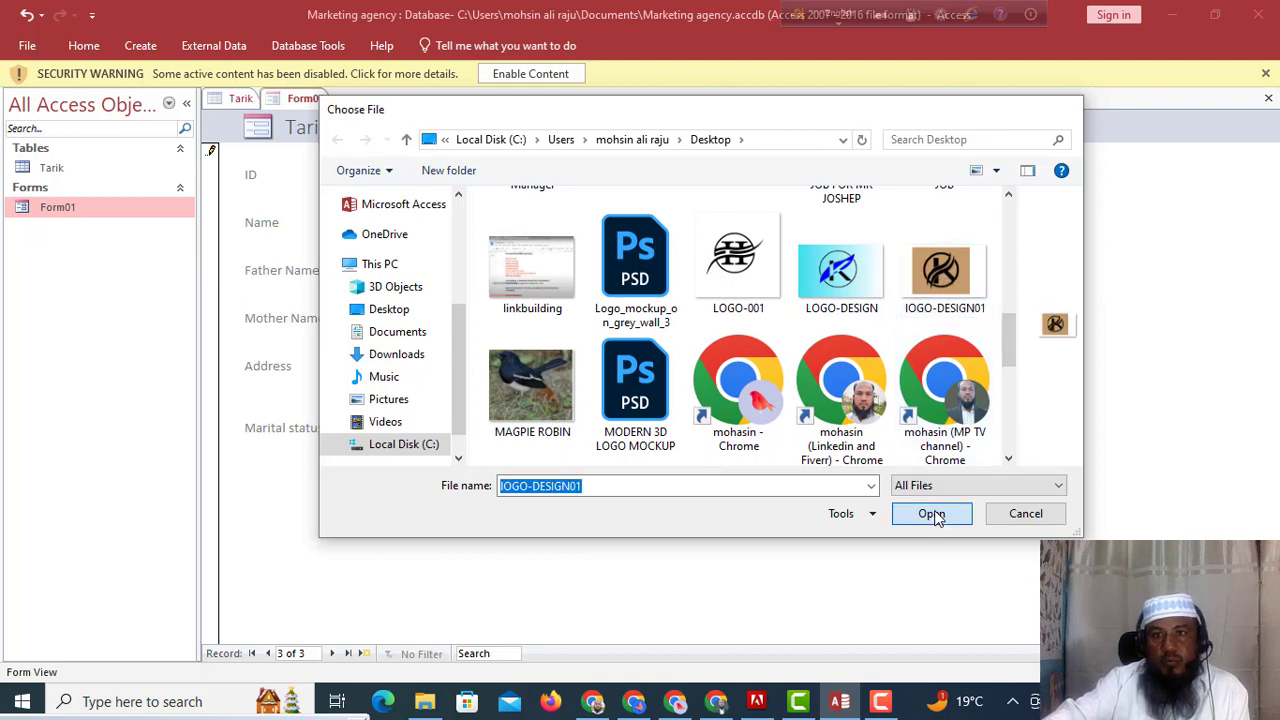
{"action": "left_click", "coordinate": [705, 432]}
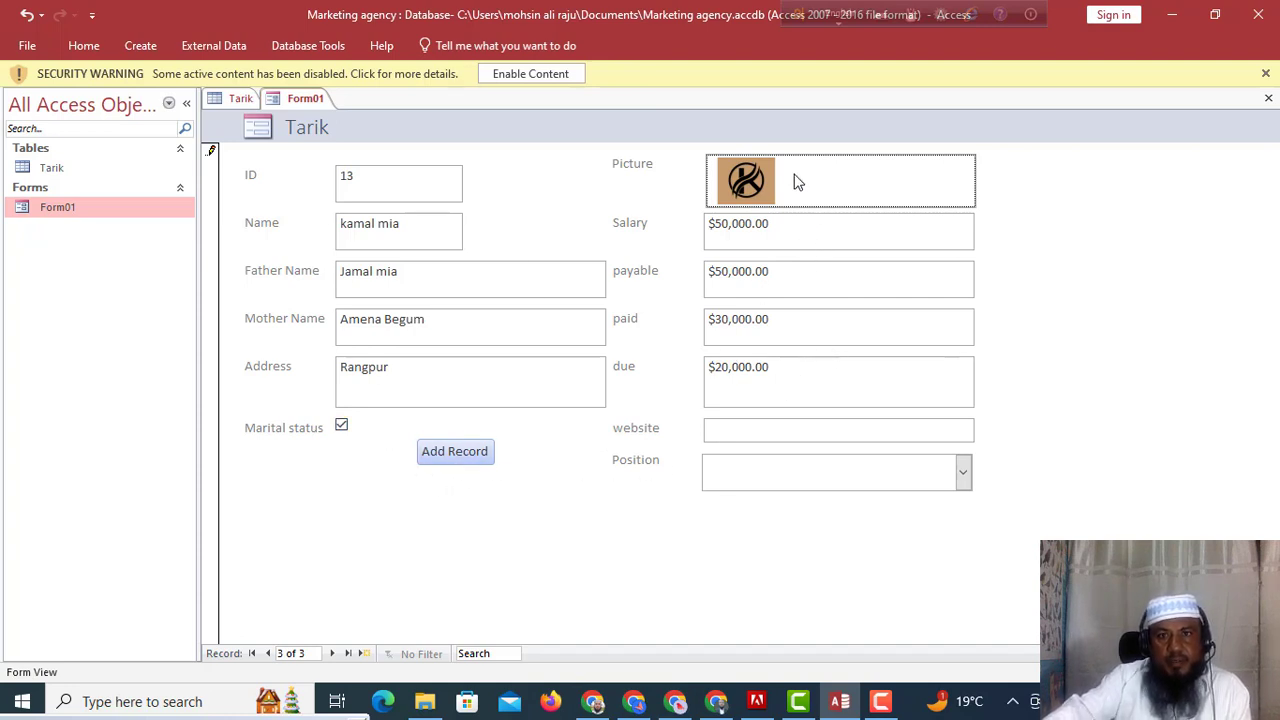
{"action": "left_click", "coordinate": [752, 432]}
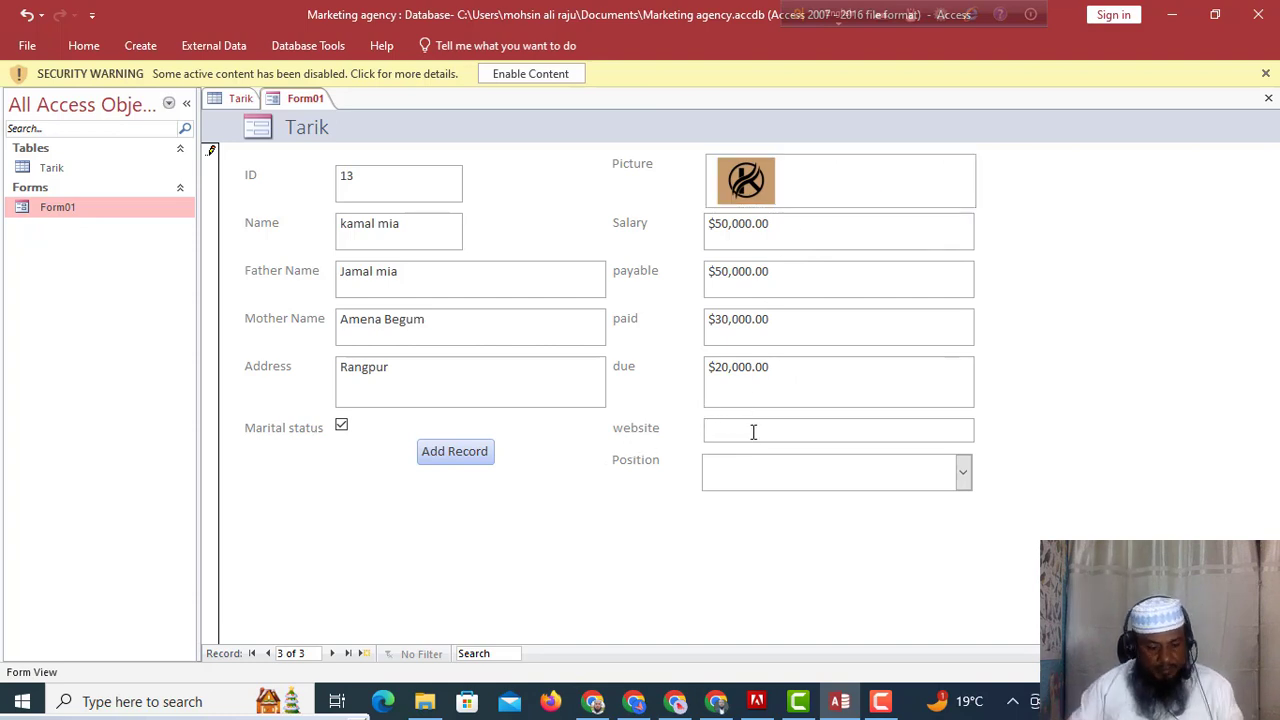
{"action": "type", "text": "www"}
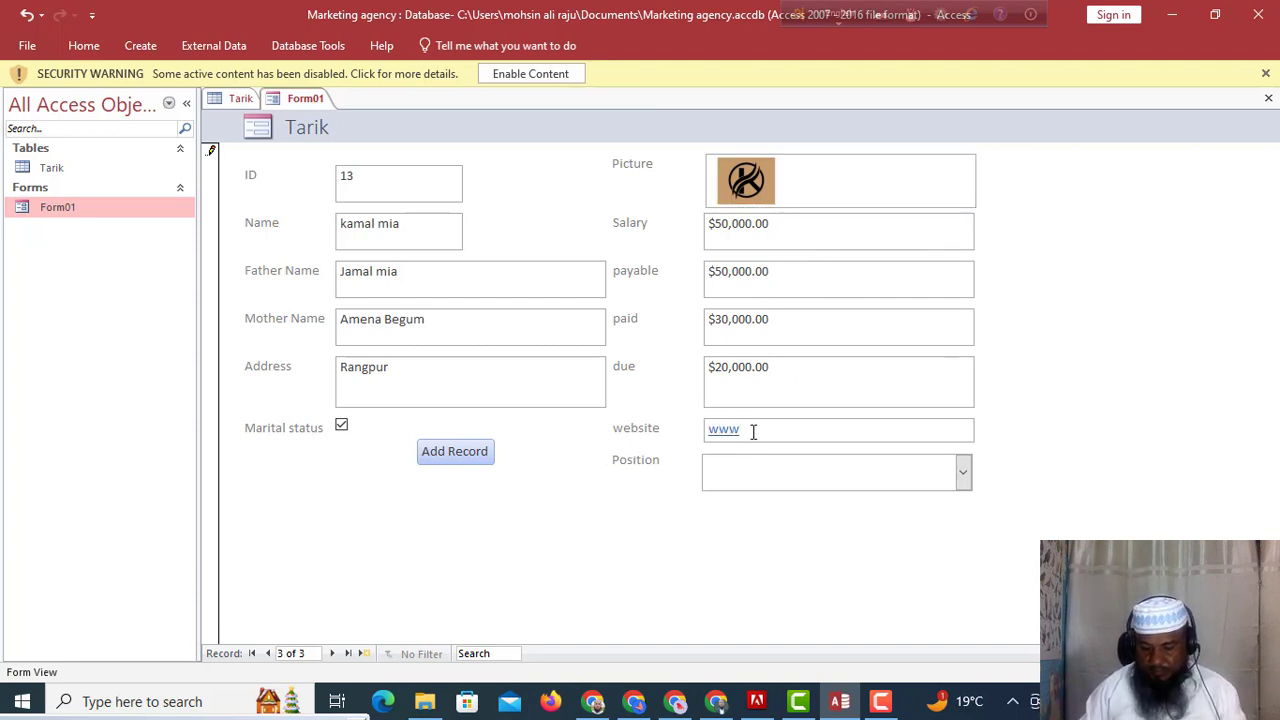
{"action": "type", "text": "."}
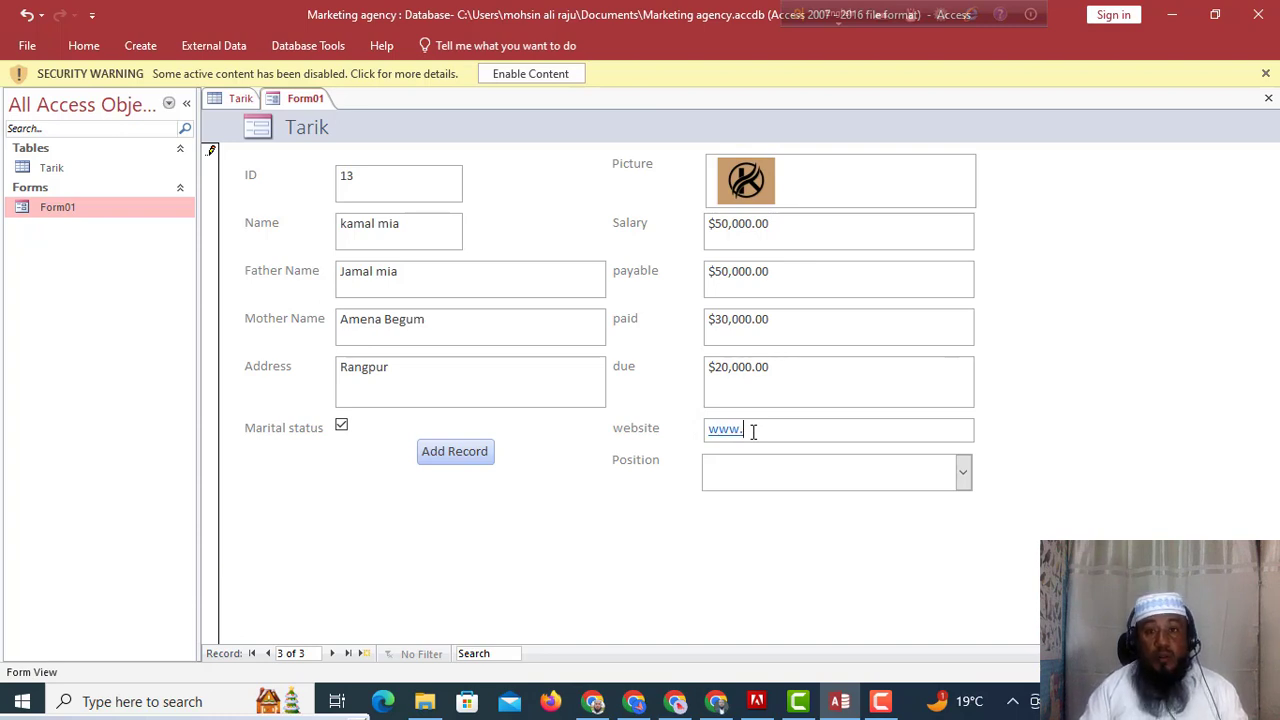
{"action": "type", "text": "al"}
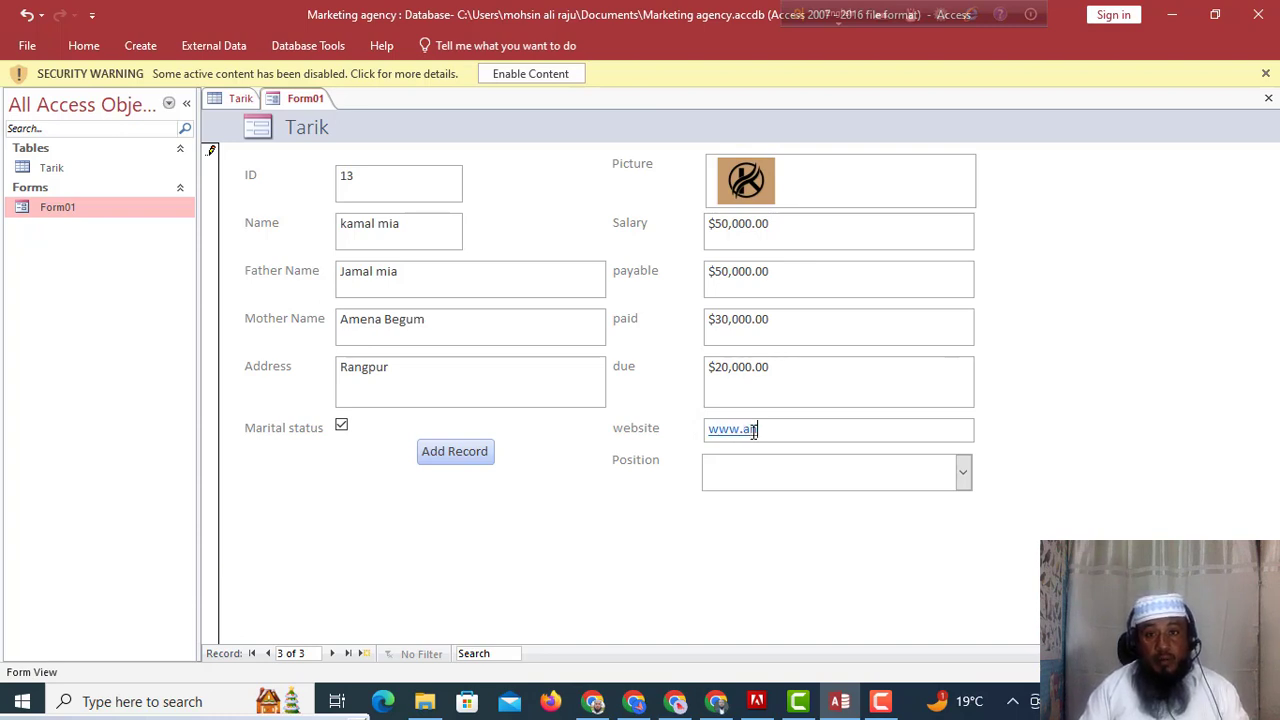
{"action": "type", "text": "it"}
{"action": "type", "text": ".com"}
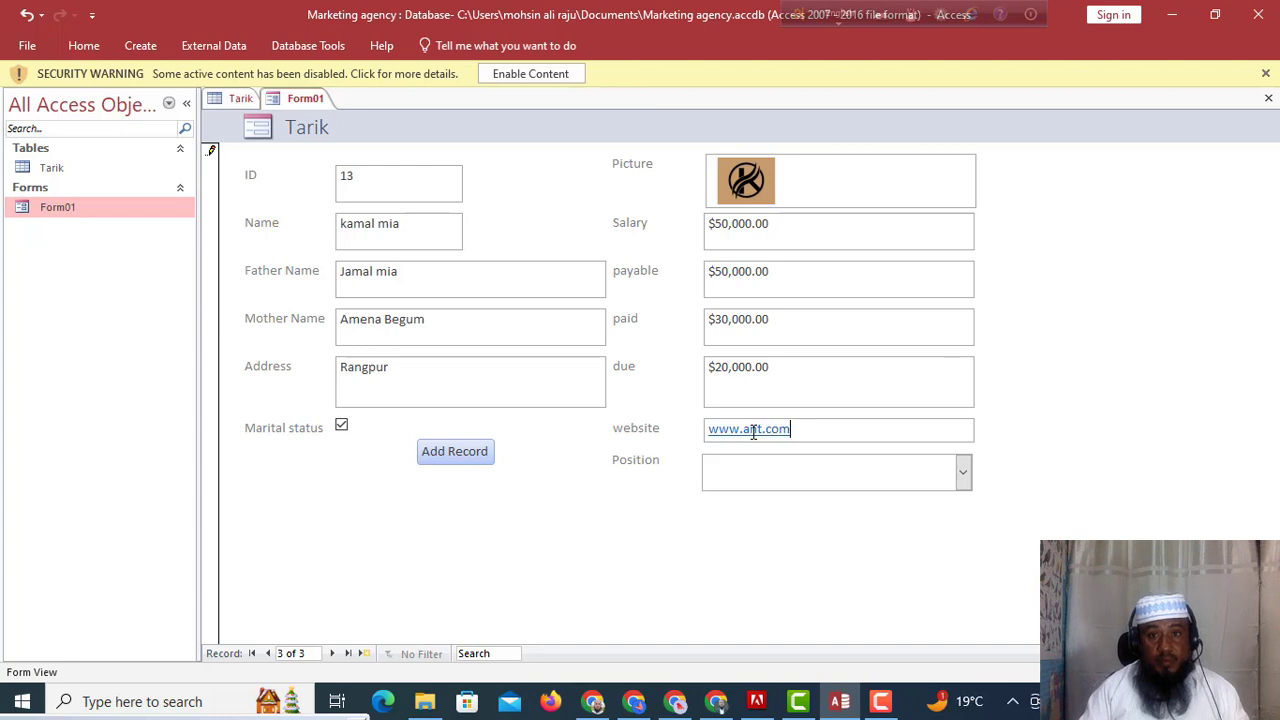
{"action": "left_click", "coordinate": [755, 474]}
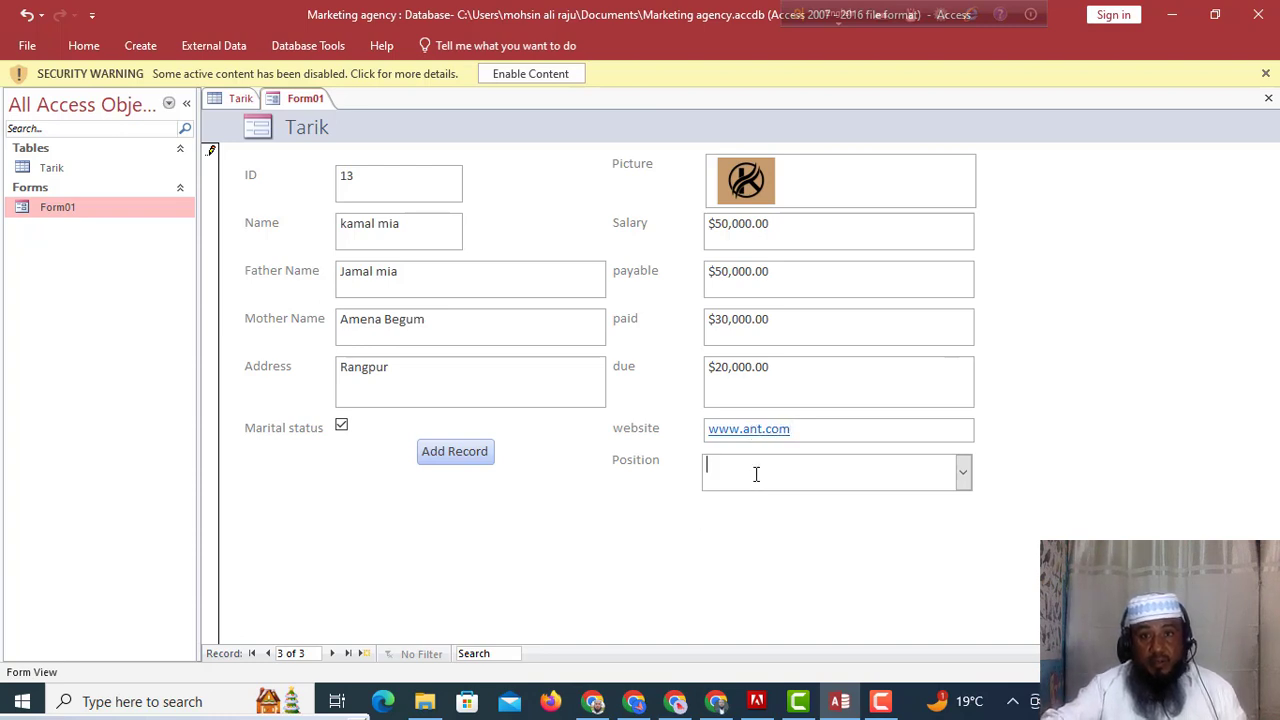
{"action": "left_click", "coordinate": [963, 474]}
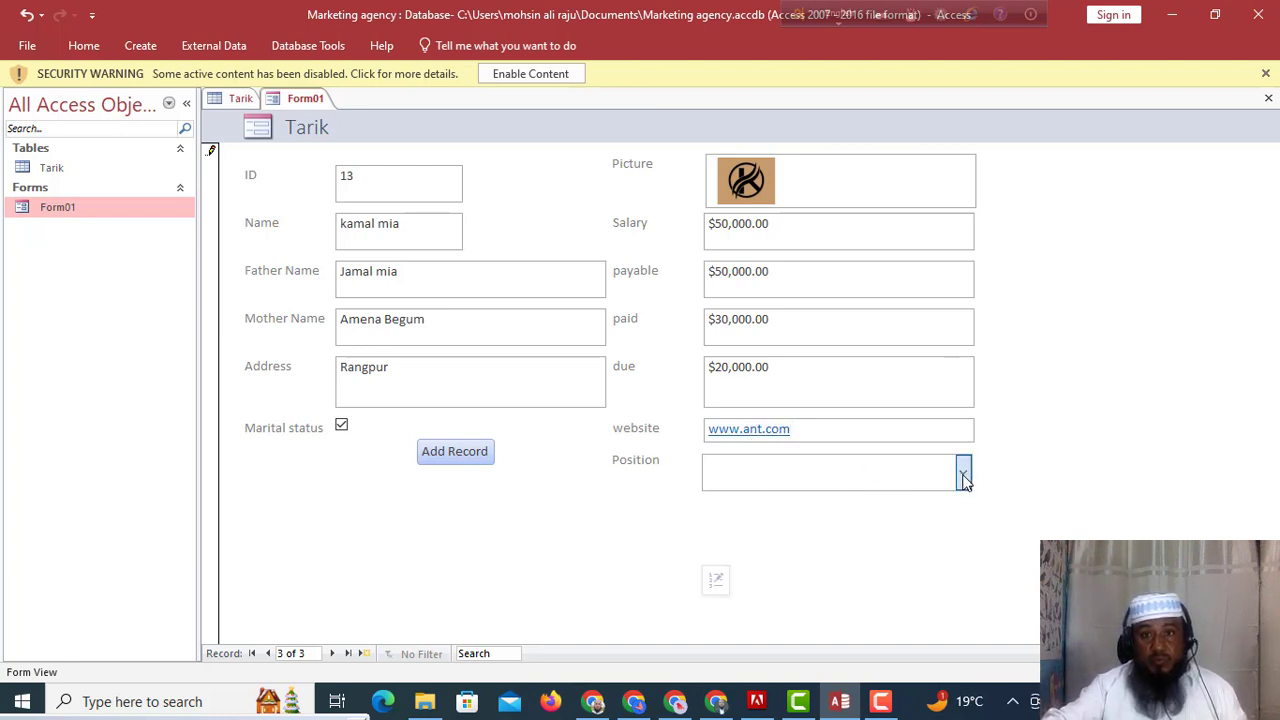
{"action": "left_click", "coordinate": [738, 545]}
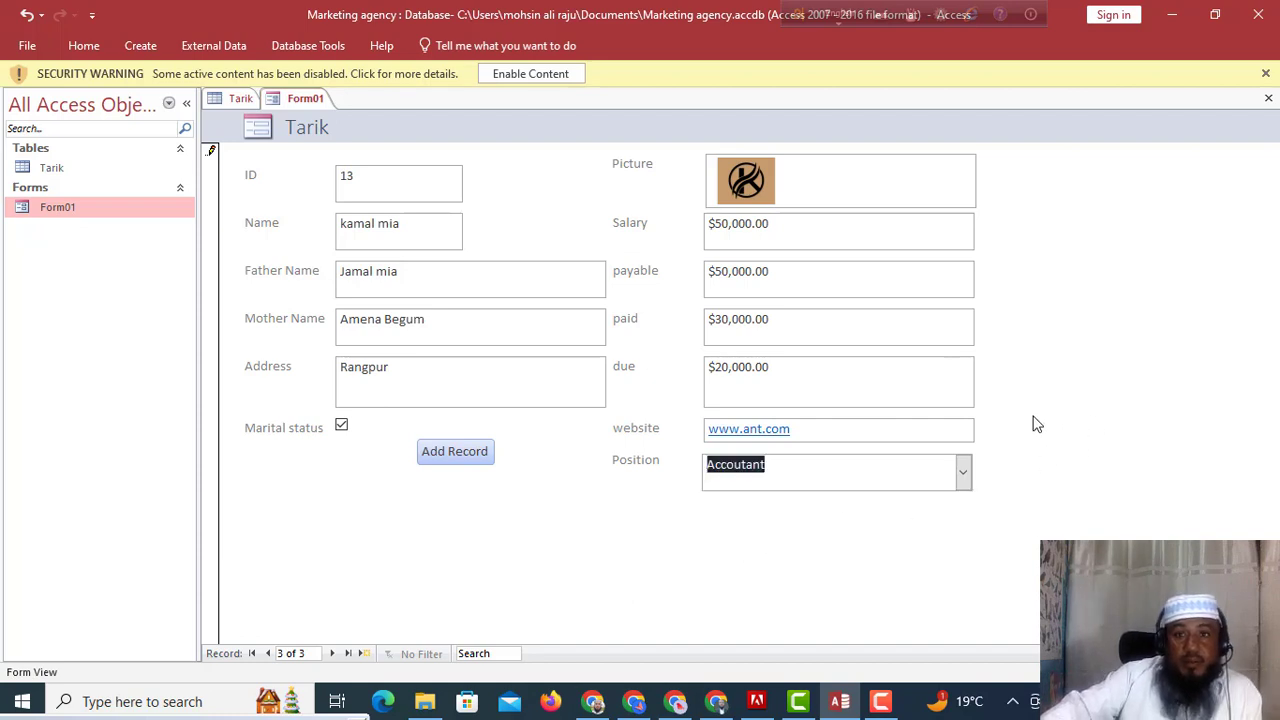
{"action": "left_click", "coordinate": [964, 474]}
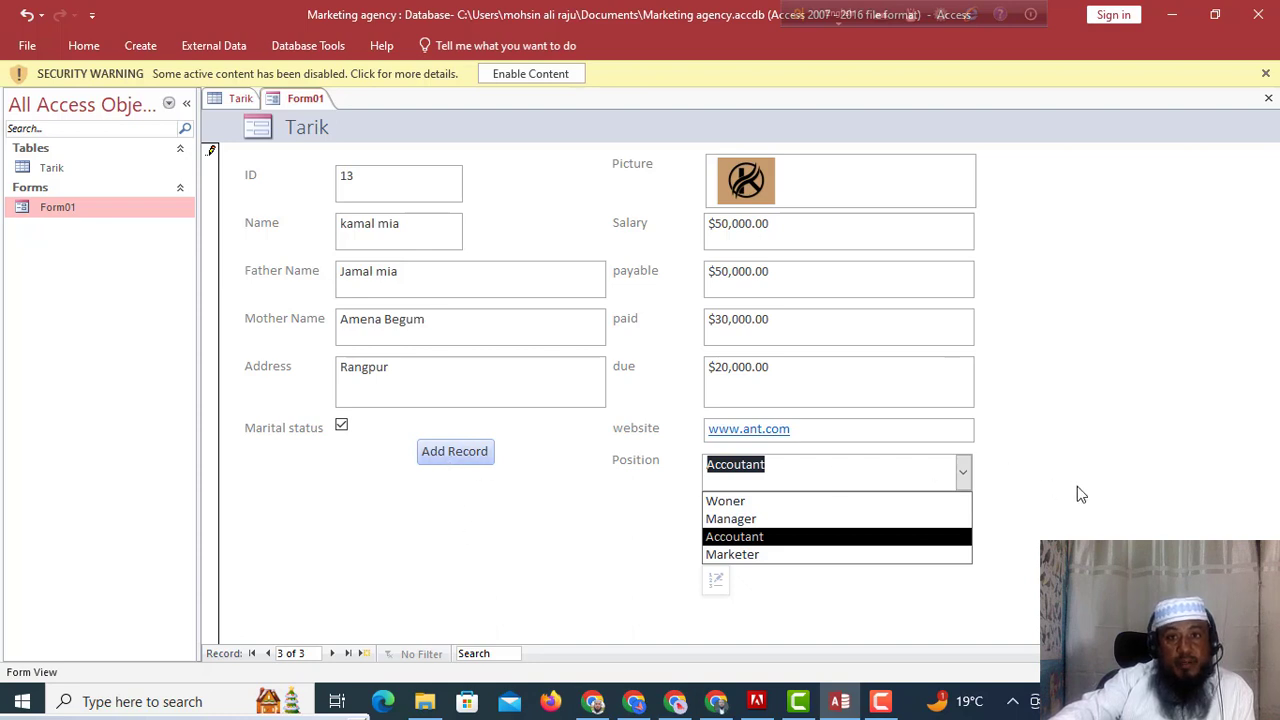
{"action": "left_click", "coordinate": [455, 453]}
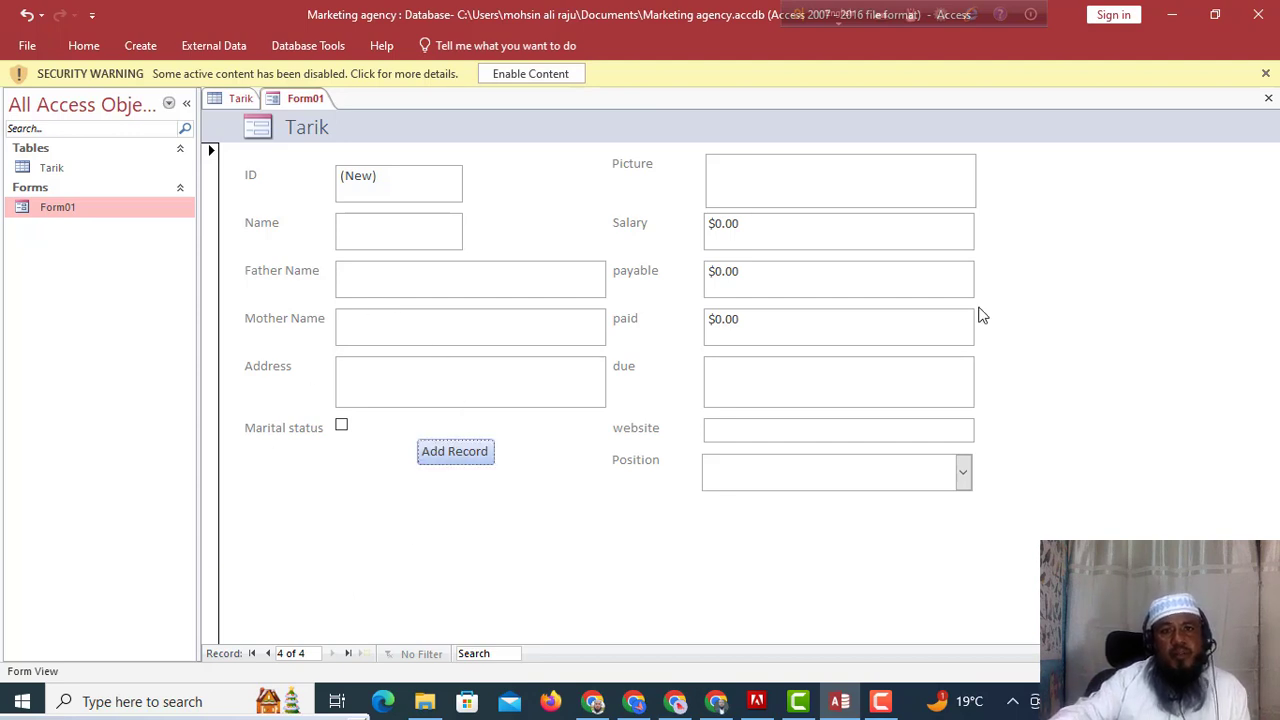
Open Form01 in Design View and draw a command button right of Add Record.
{"action": "right_click", "coordinate": [86, 208]}
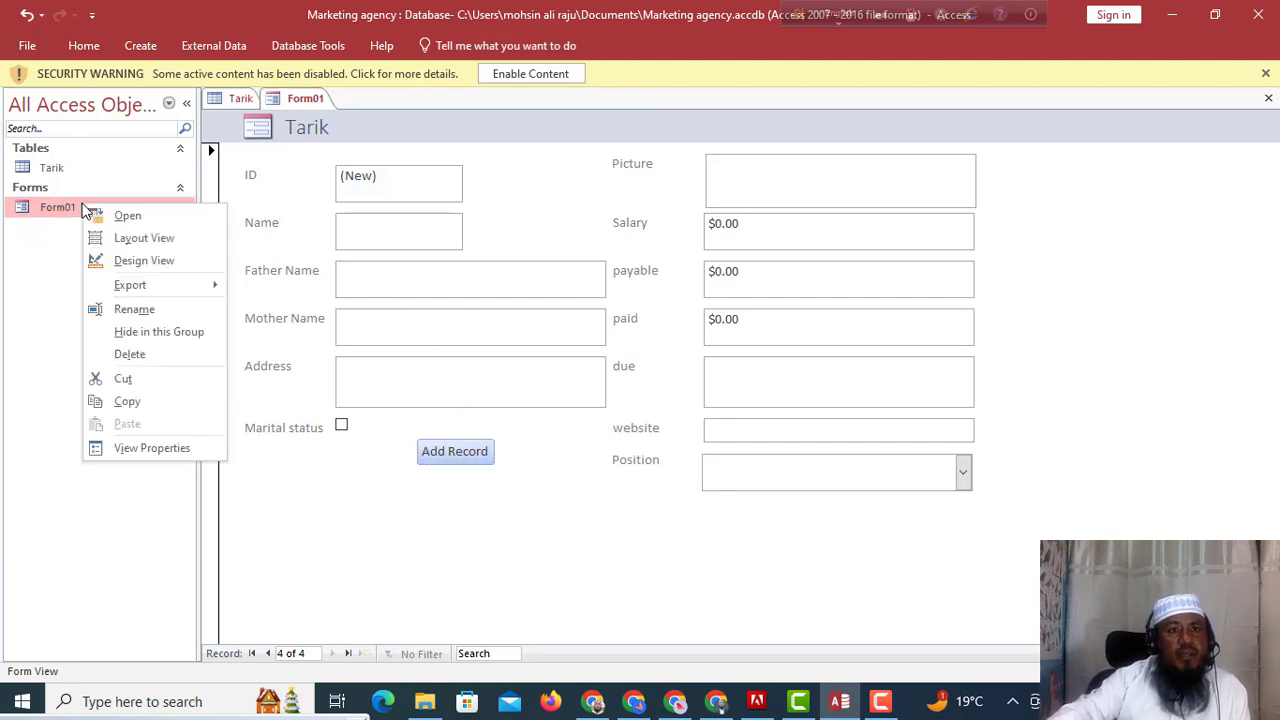
{"action": "left_click", "coordinate": [134, 260]}
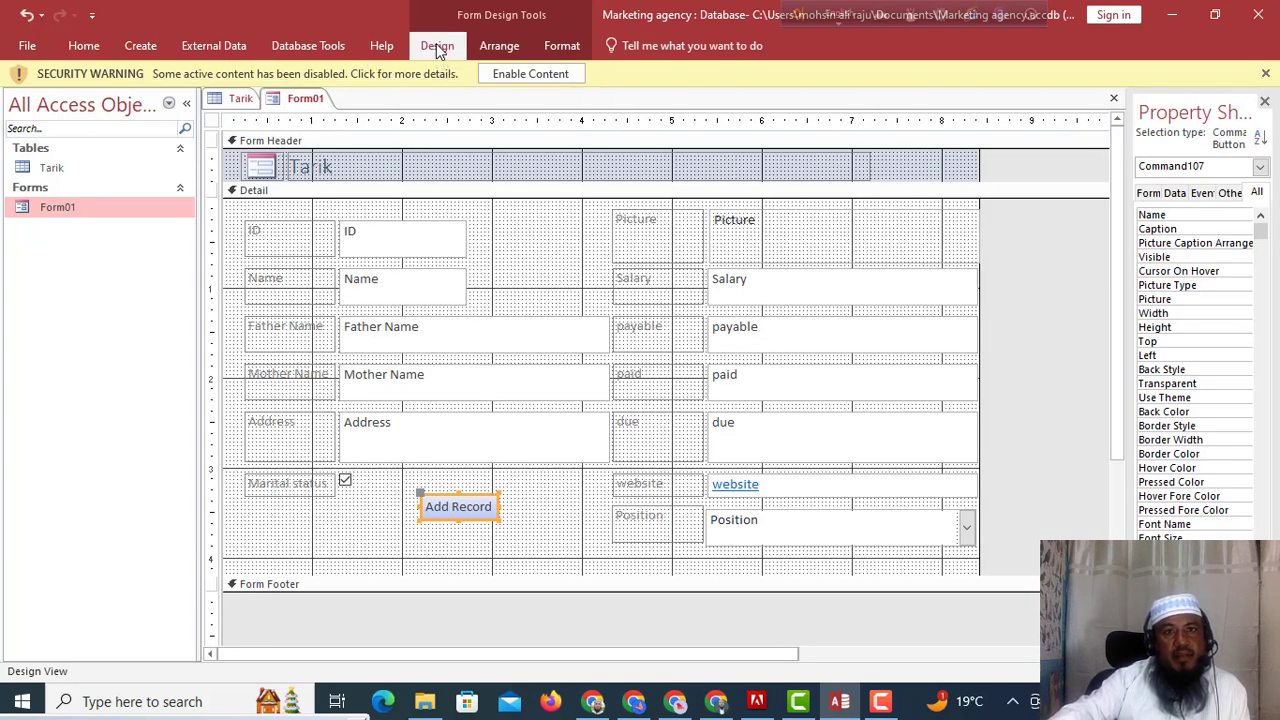
{"action": "left_click", "coordinate": [436, 45]}
{"action": "left_click", "coordinate": [302, 93]}
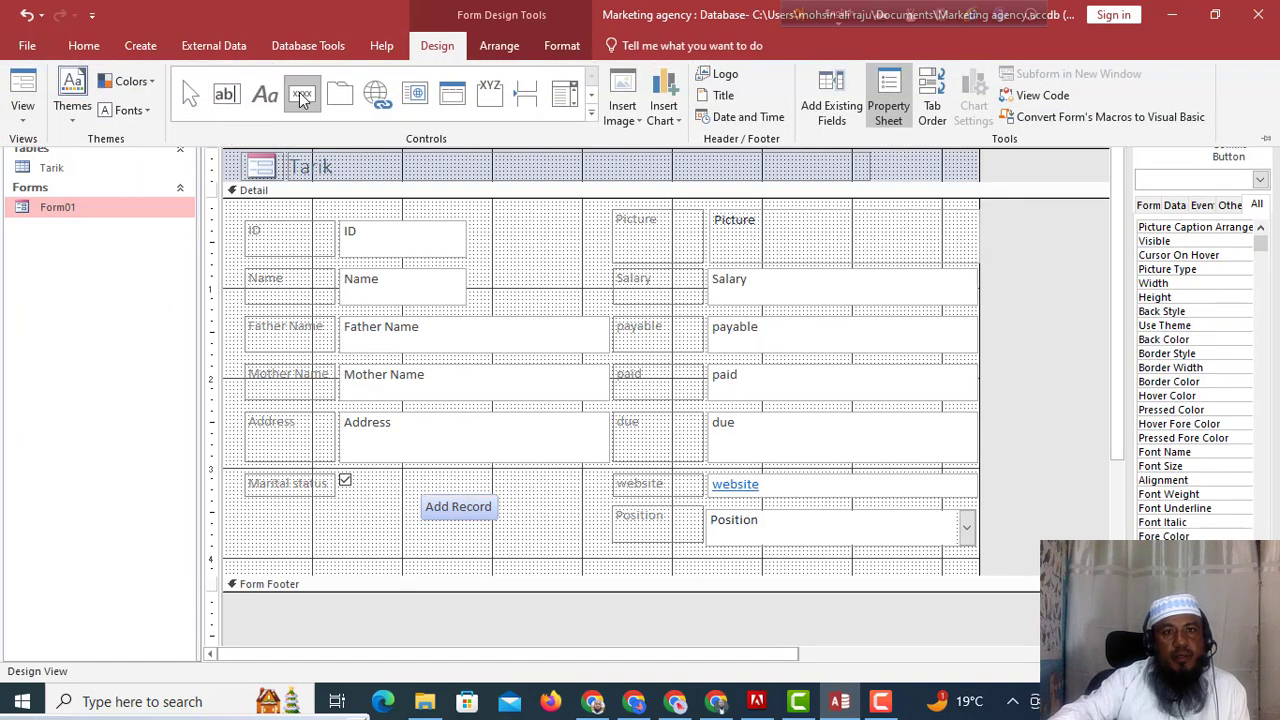
{"action": "left_click", "coordinate": [535, 513]}
{"action": "left_click_drag", "start_coordinate": [518, 494], "coordinate": [571, 541]}
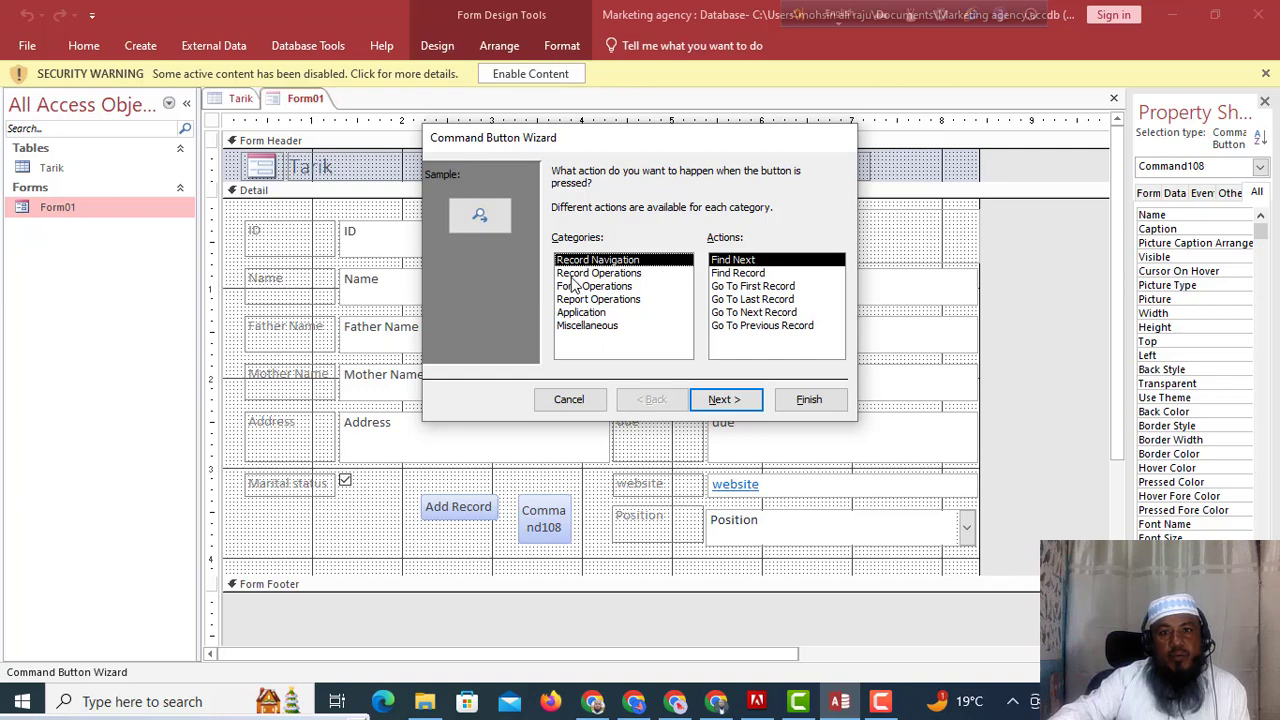
Set the button to Record Operations > Print Record with the printer picture.
{"action": "left_click", "coordinate": [604, 274]}
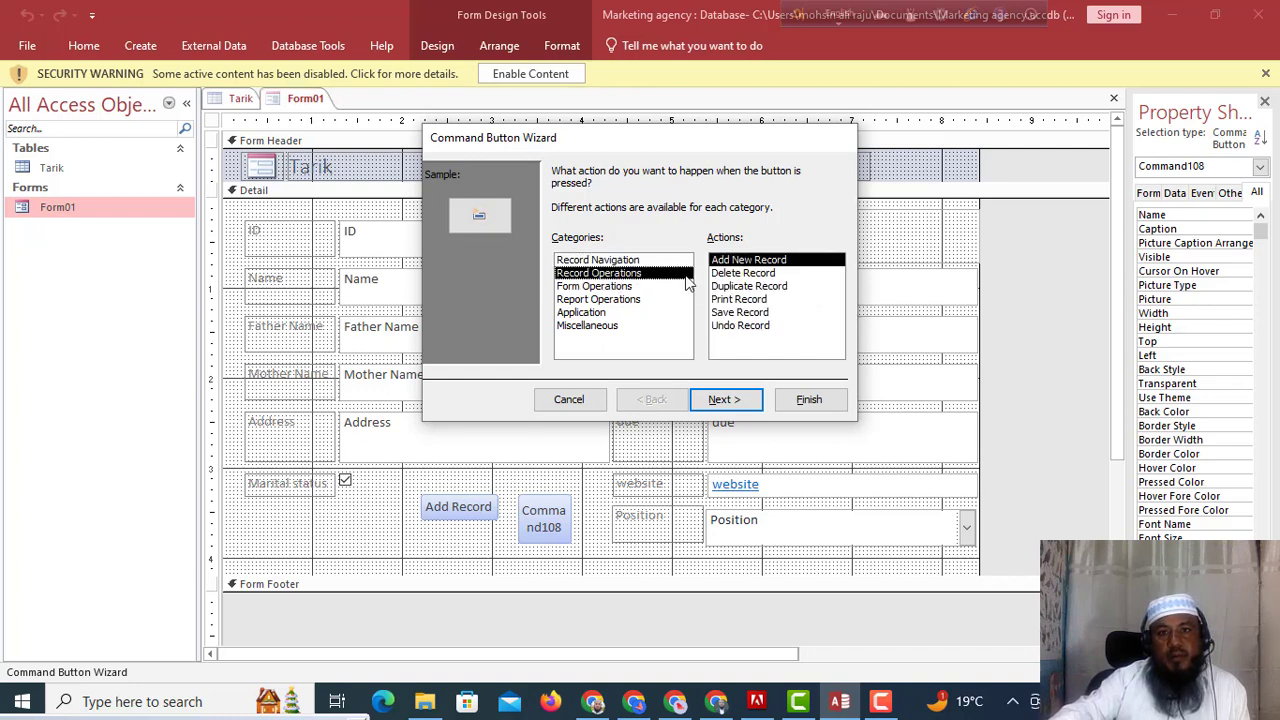
{"action": "left_click", "coordinate": [745, 300]}
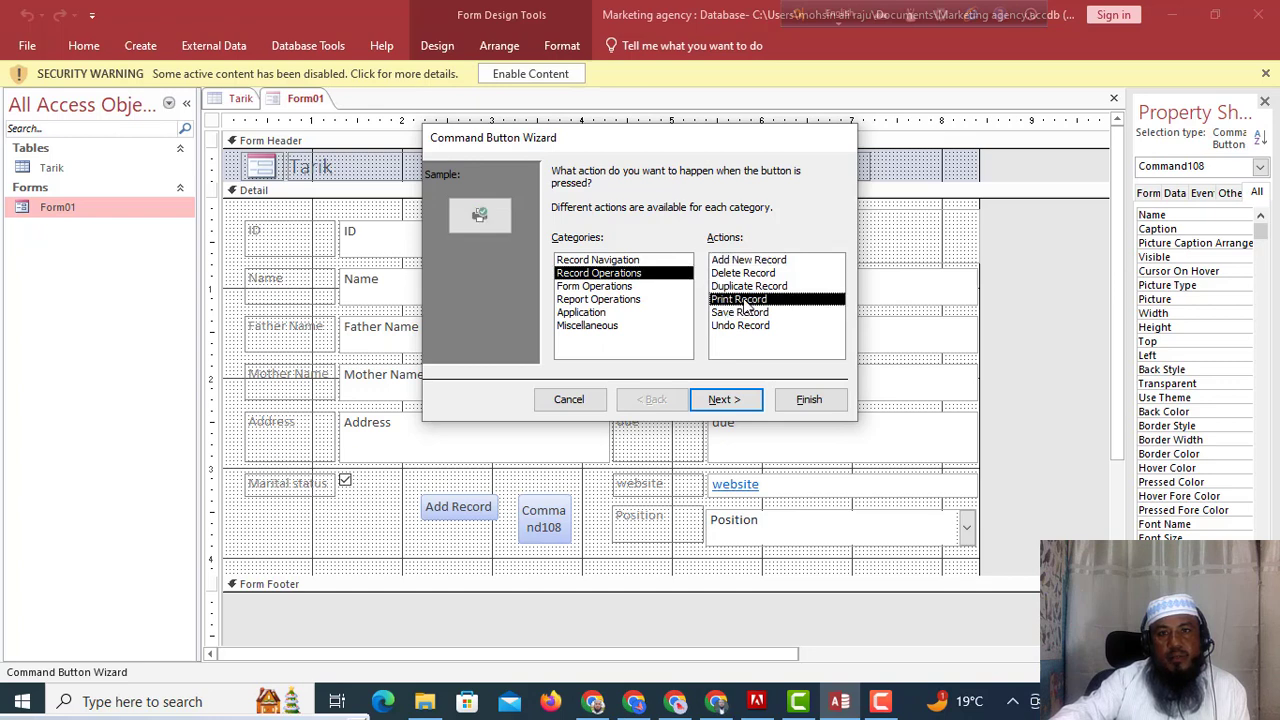
{"action": "left_click", "coordinate": [718, 400]}
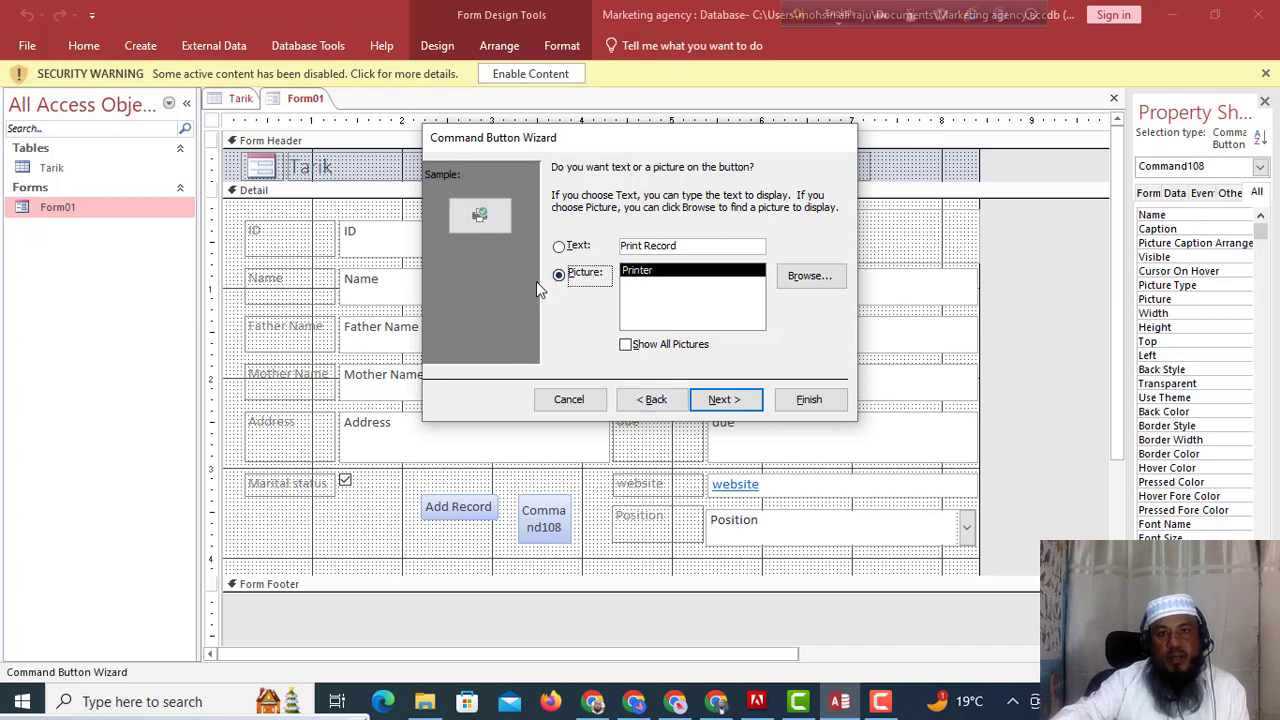
{"action": "left_click", "coordinate": [722, 400]}
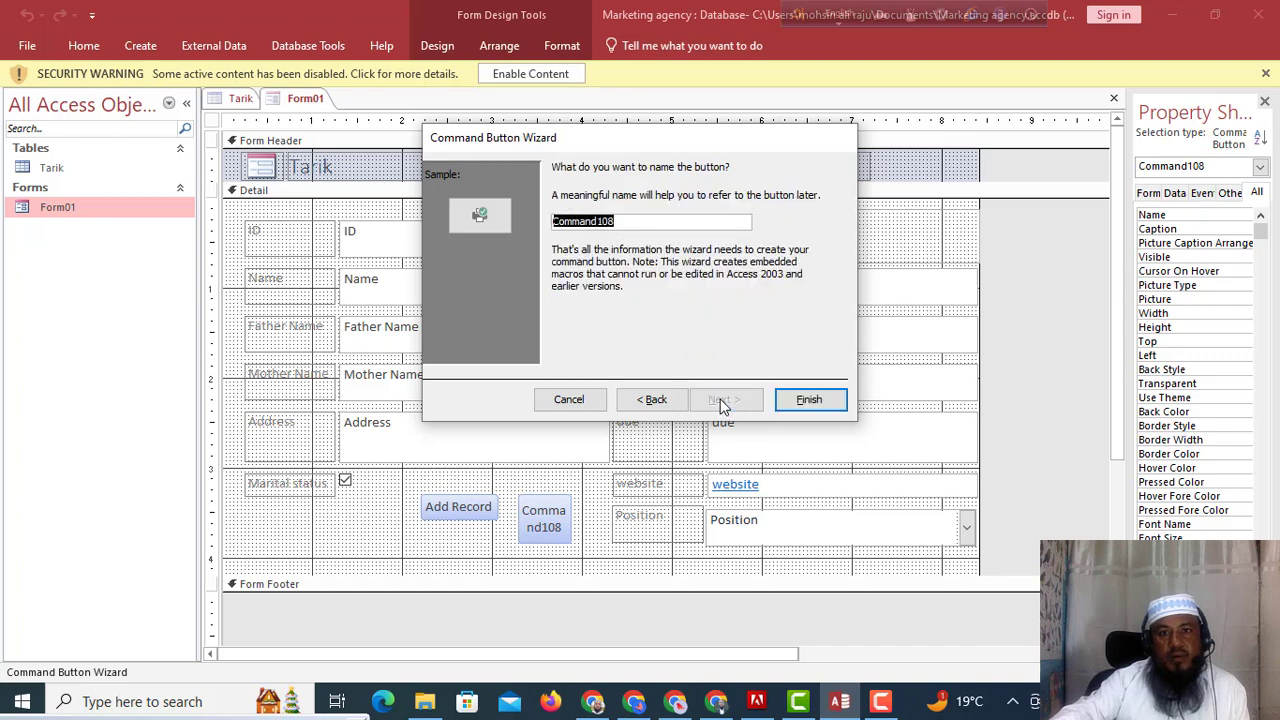
{"action": "left_click", "coordinate": [818, 400]}
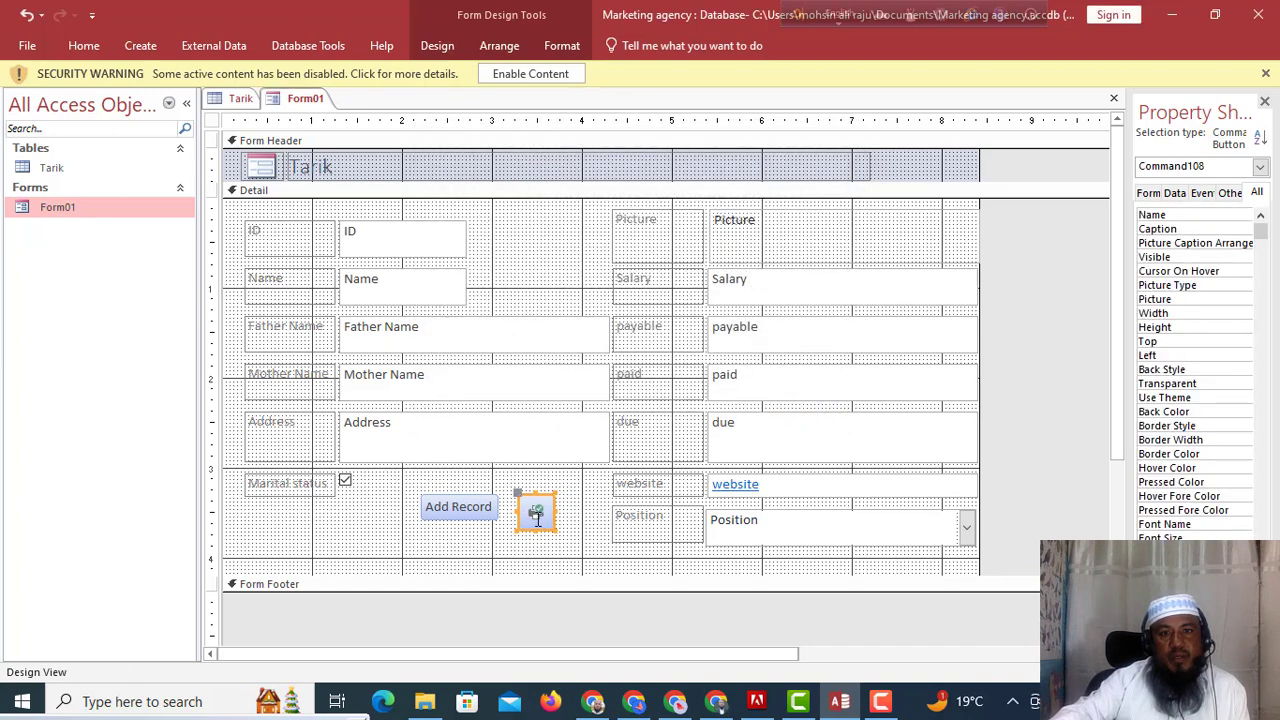
Open Form01 in Form View from the Navigation Pane.
{"action": "left_click", "coordinate": [90, 208]}
{"action": "right_click", "coordinate": [89, 207]}
{"action": "left_click", "coordinate": [133, 215]}
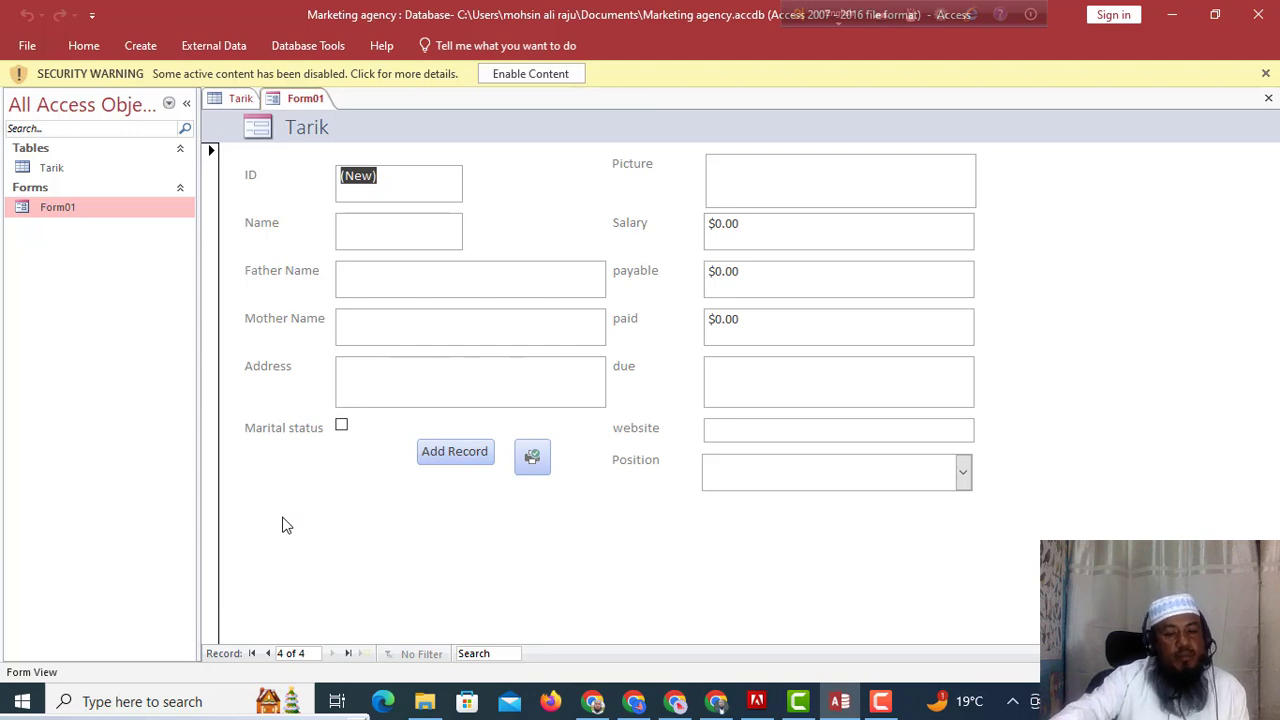
{"action": "left_click", "coordinate": [533, 457]}
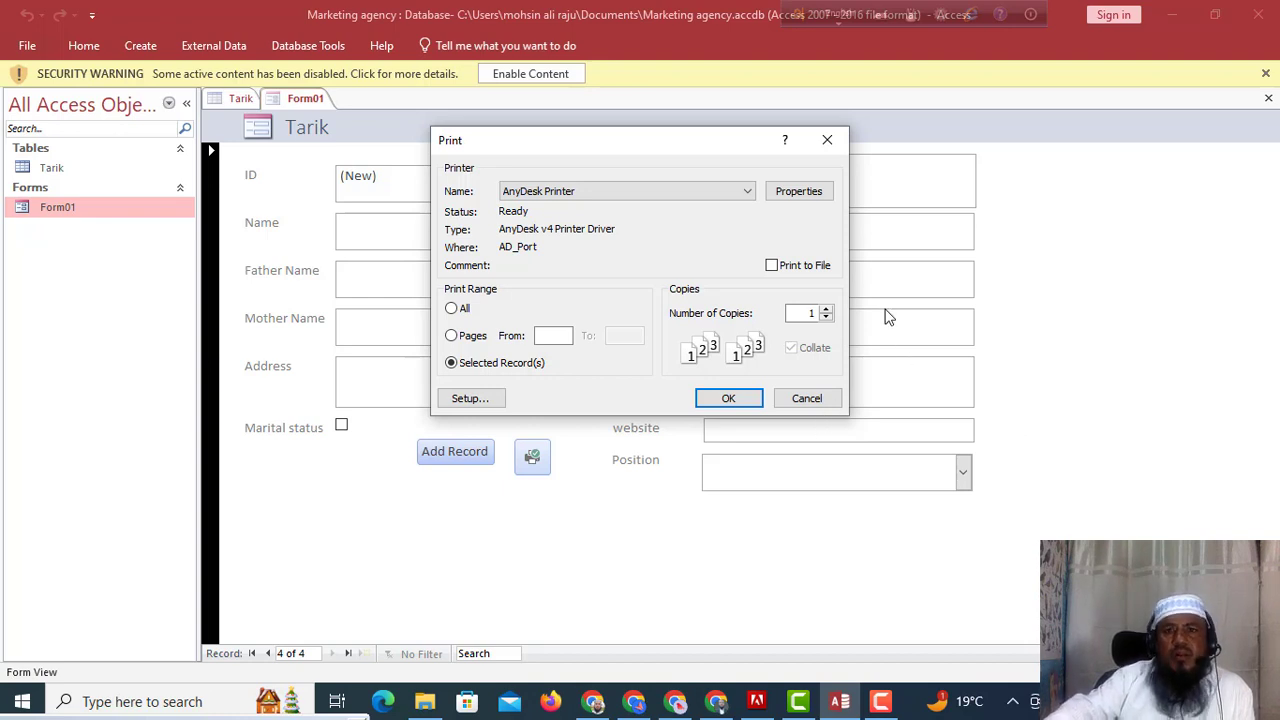
{"action": "left_click", "coordinate": [812, 397]}
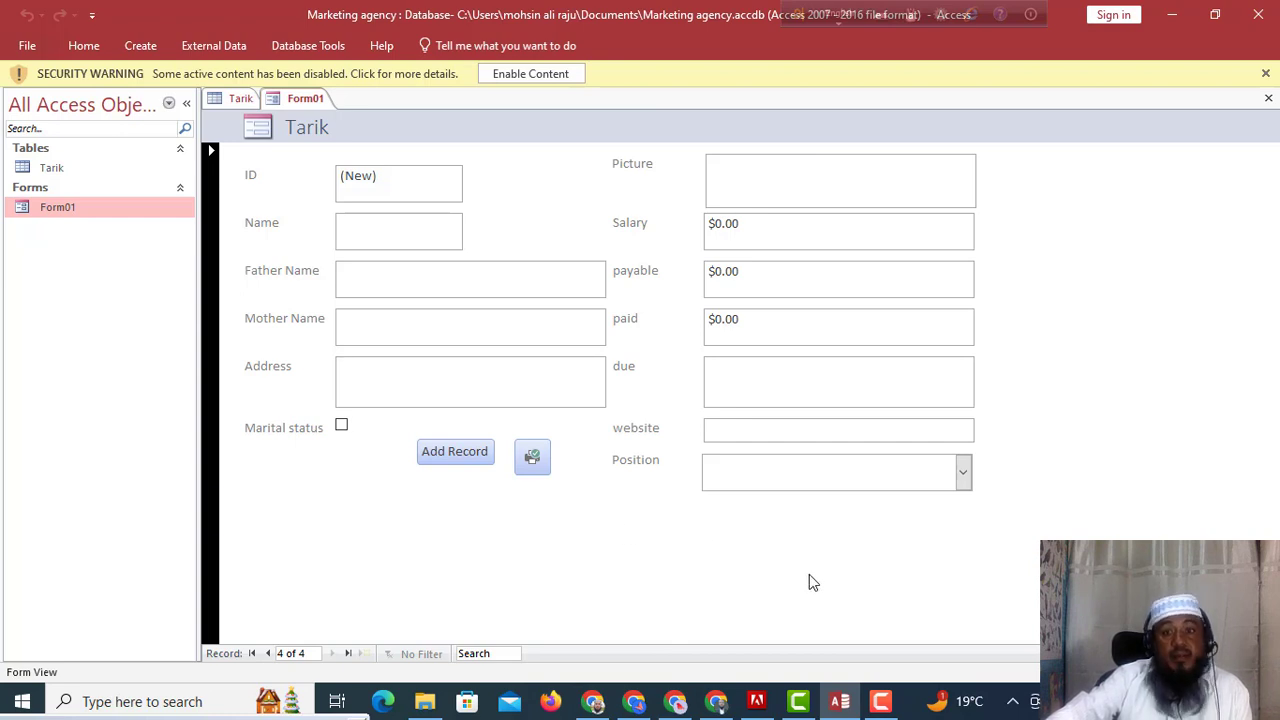
{"action": "left_click", "coordinate": [881, 702]}
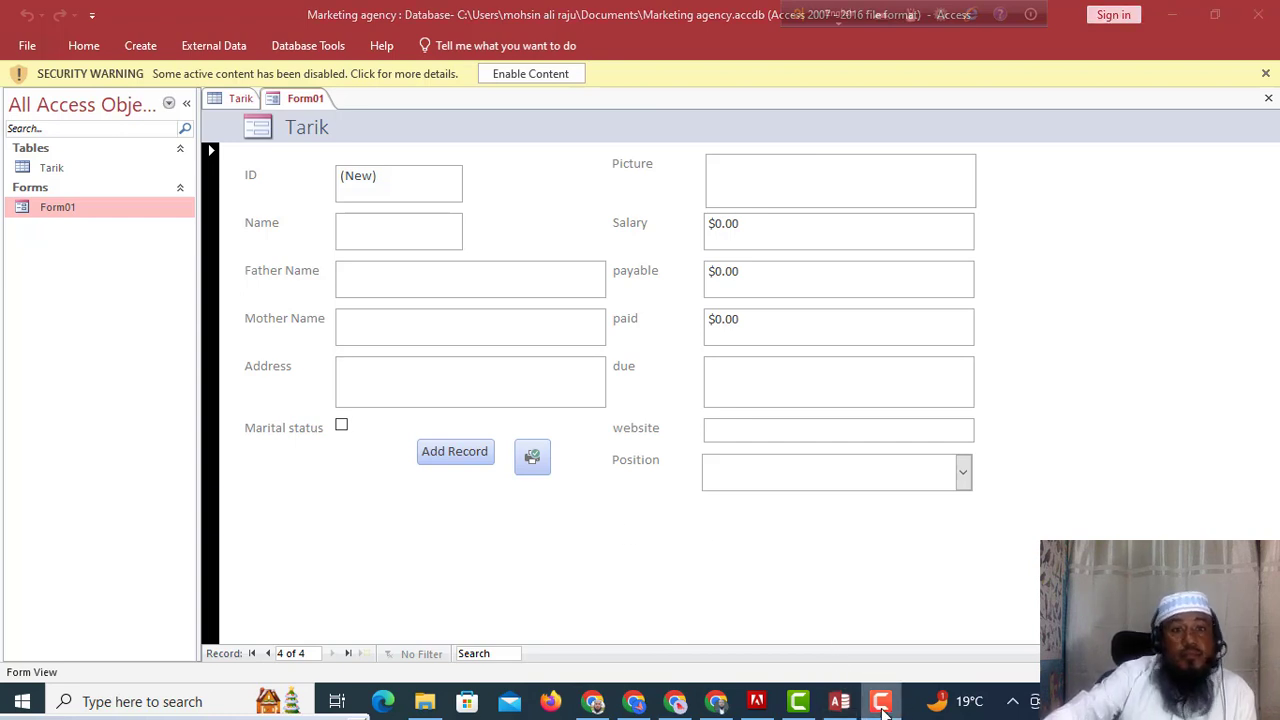